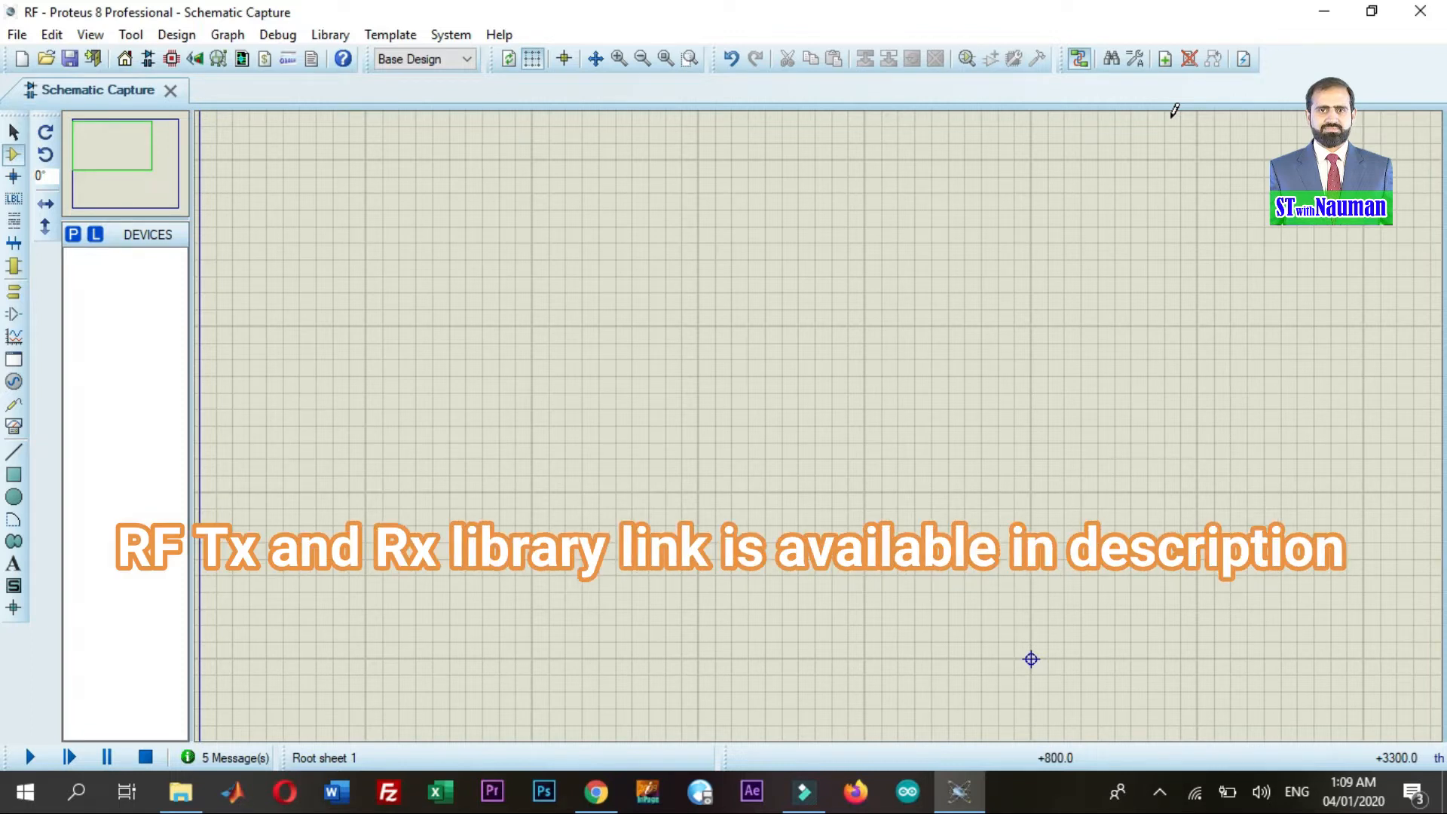
Switch to Chrome to view the Modulo_RF.rar library's Google Drive page, and return to Proteus
{"action": "left_click", "coordinate": [598, 798]}
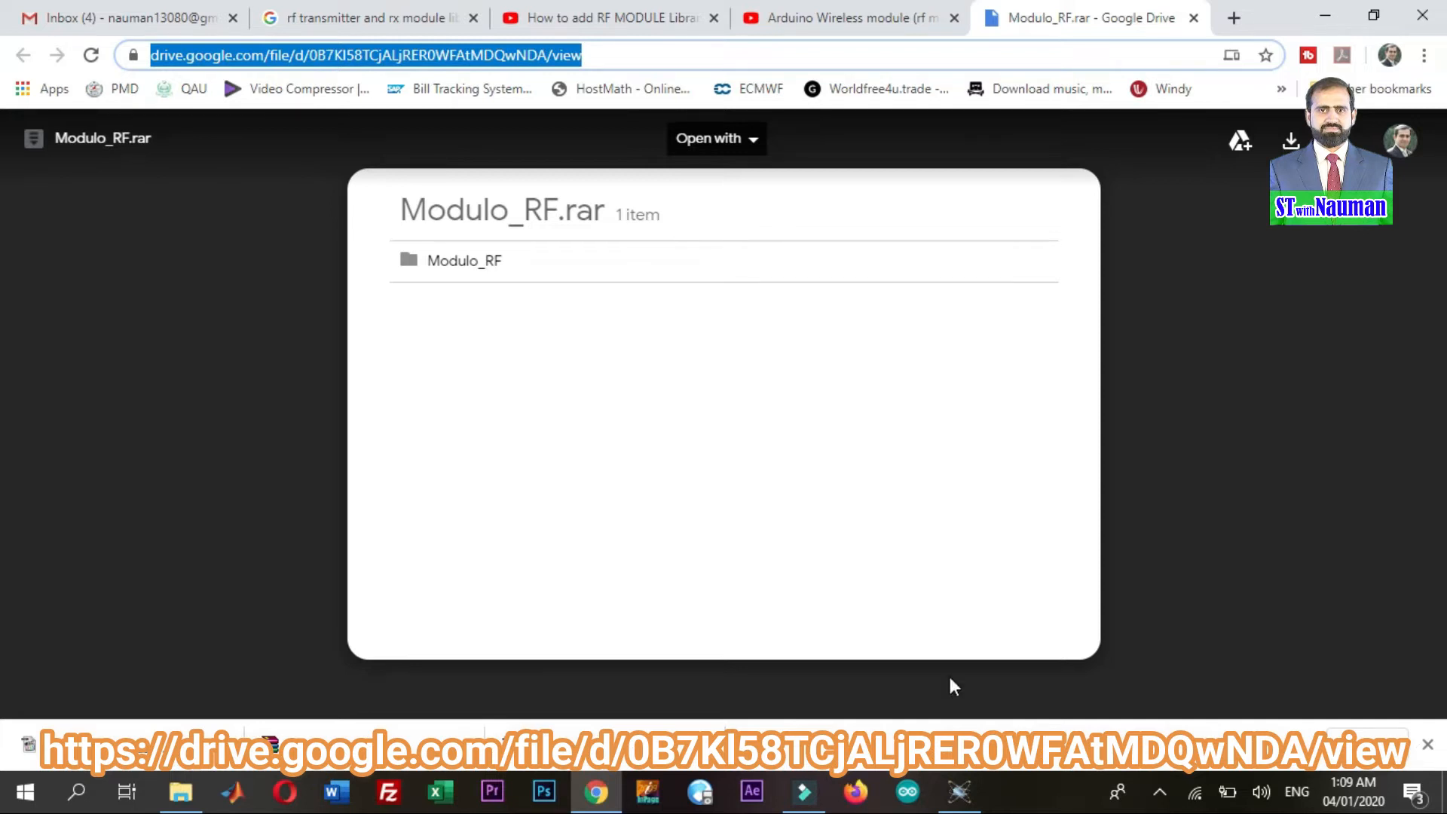
{"action": "left_click", "coordinate": [954, 803]}
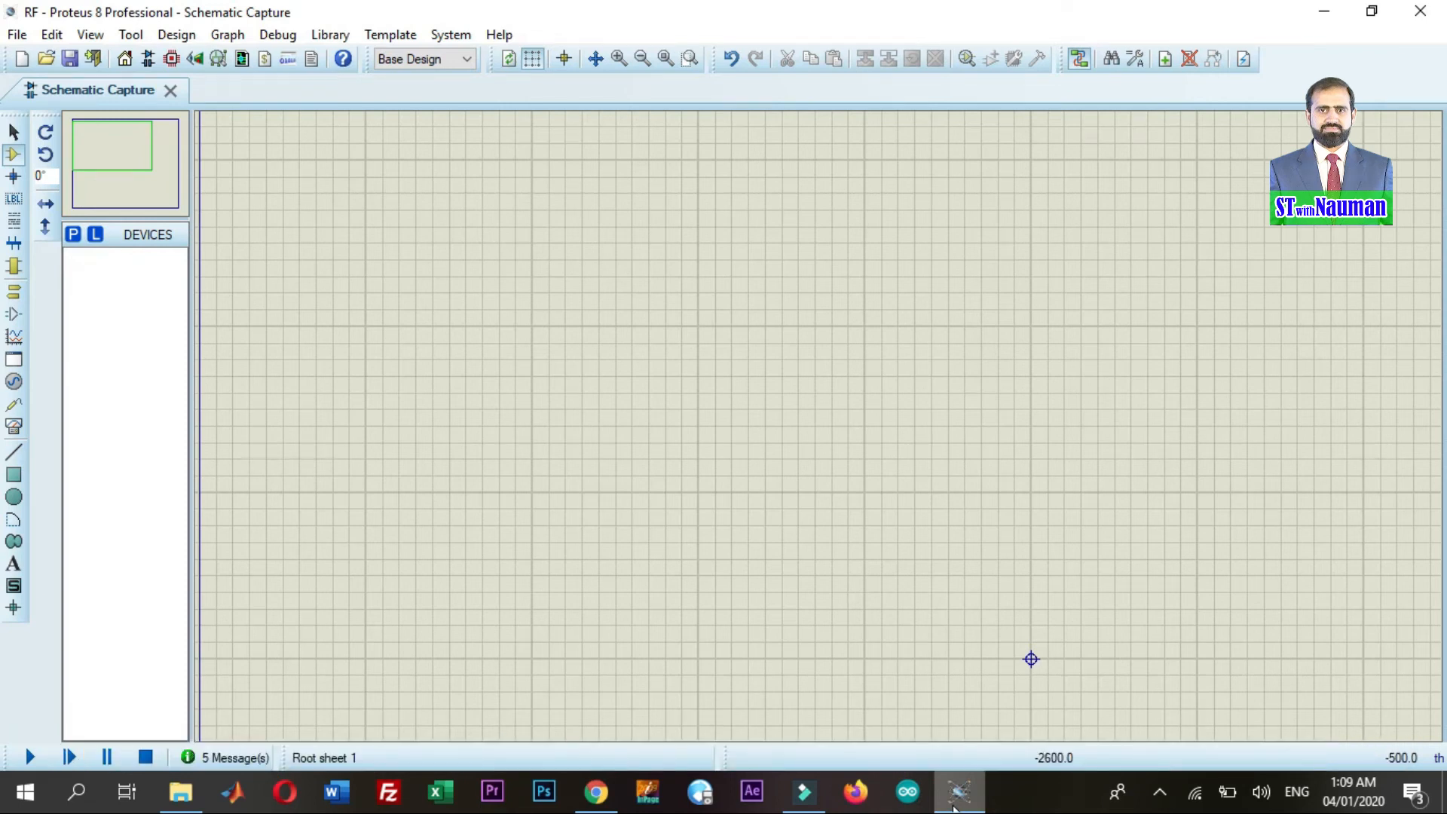
Open the device picker and add SIMULINO UNO from the ARDUINO category to the device list
{"action": "left_click", "coordinate": [73, 235]}
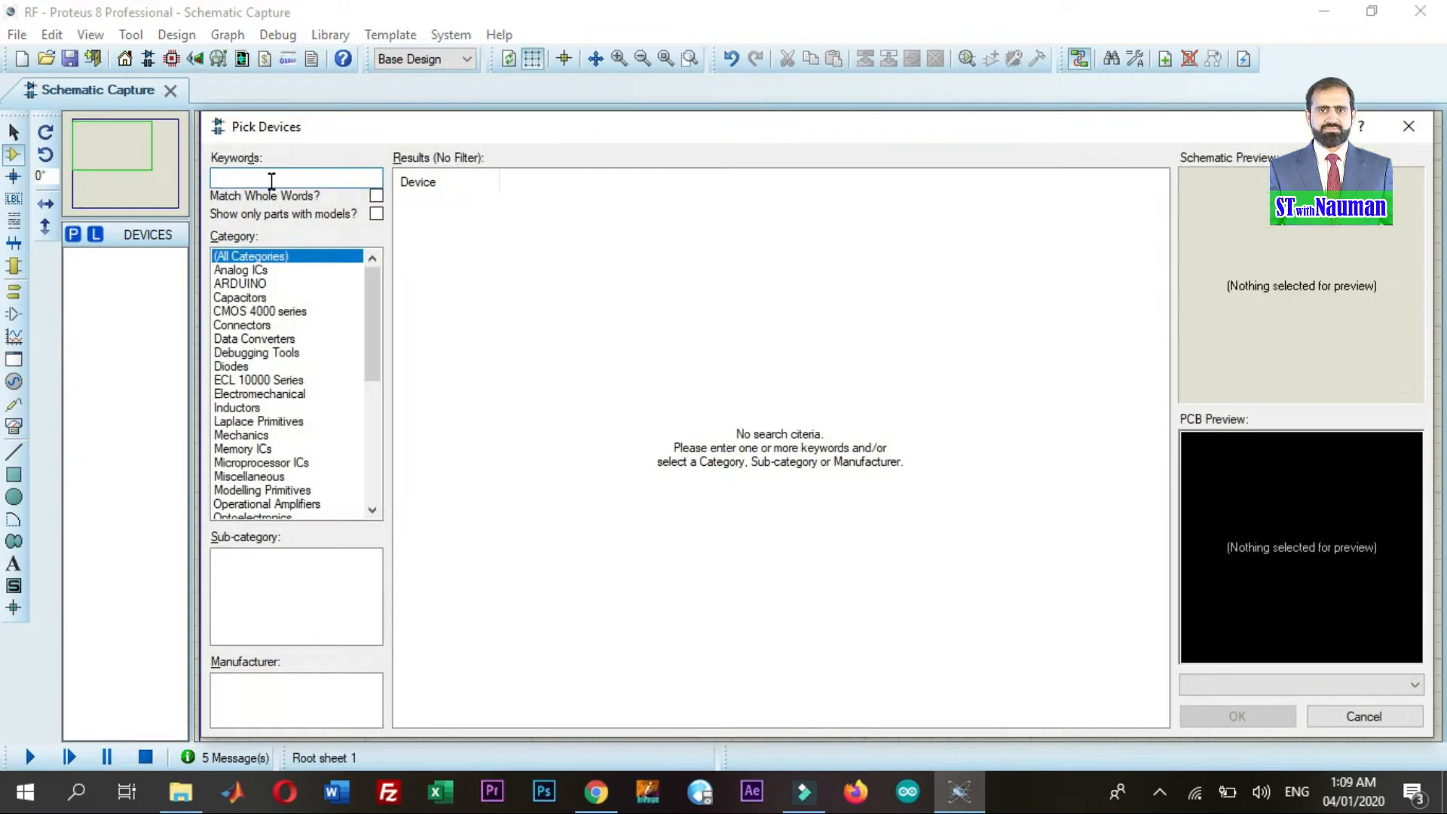
{"action": "left_click", "coordinate": [256, 283]}
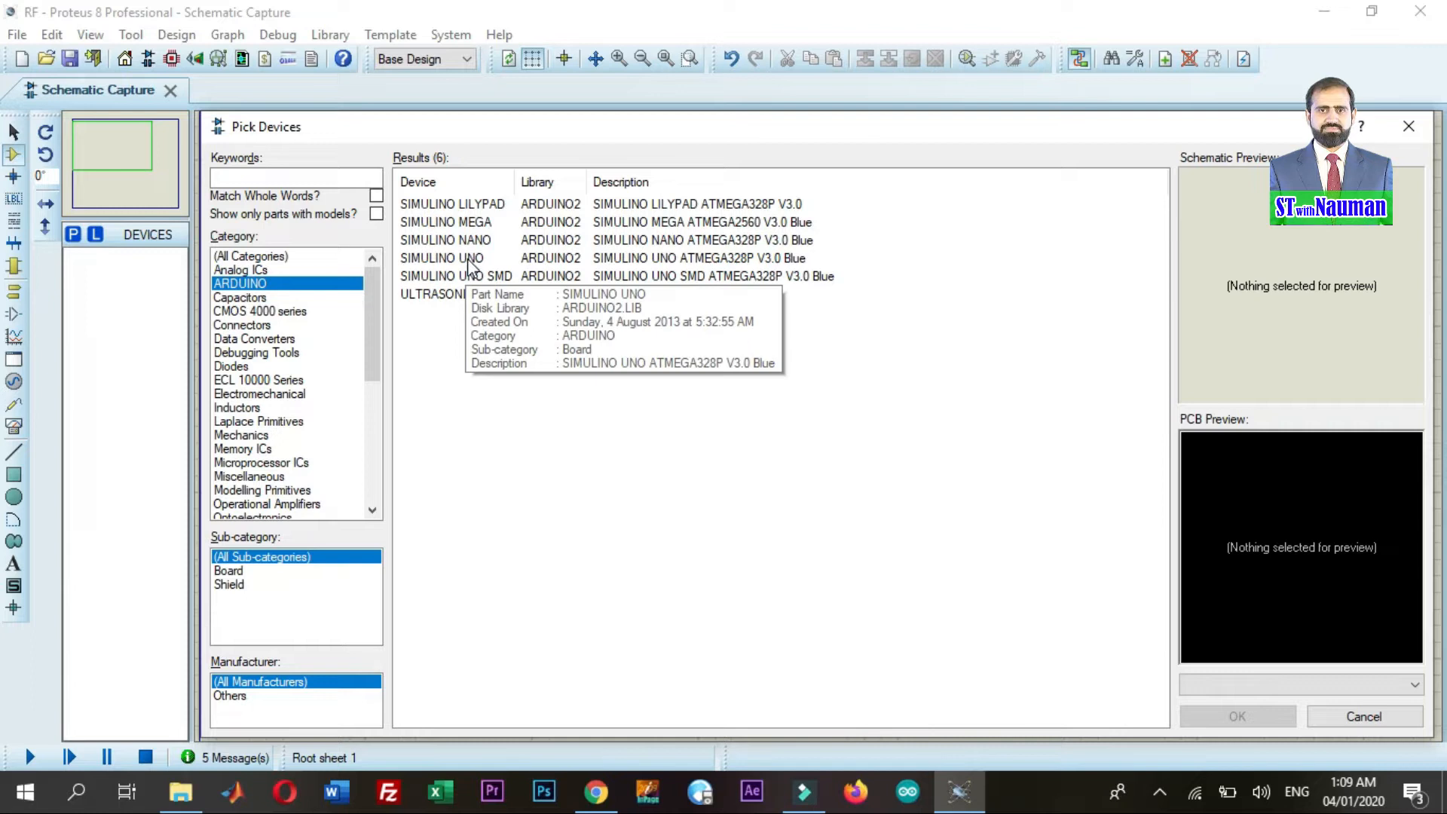
{"action": "double_click", "coordinate": [468, 259]}
Search the device library for "modulo", add MODULO RX and MODULO TX to the device list, and close the picker
{"action": "left_click", "coordinate": [287, 175]}
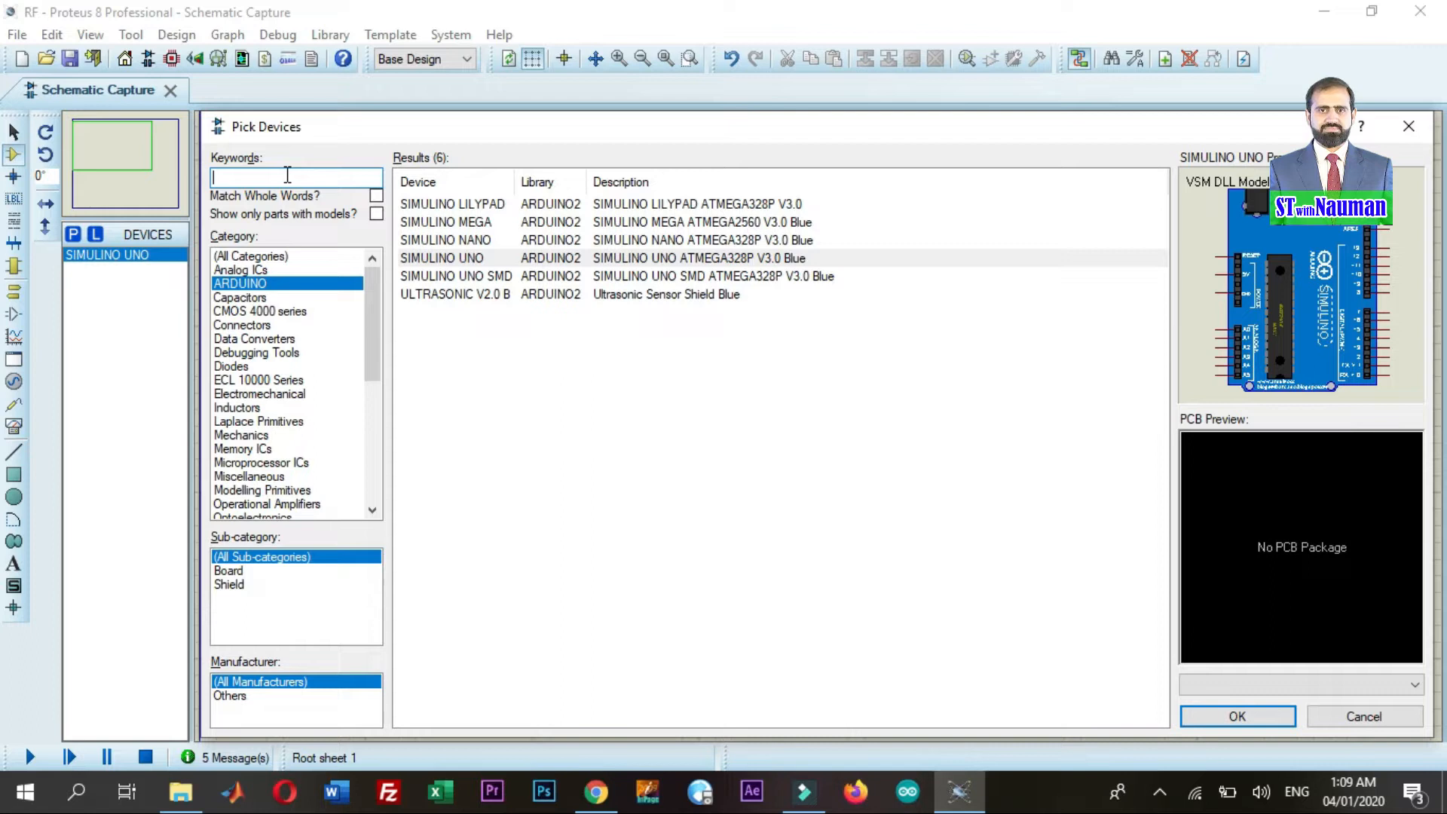
{"action": "type", "text": "modul"}
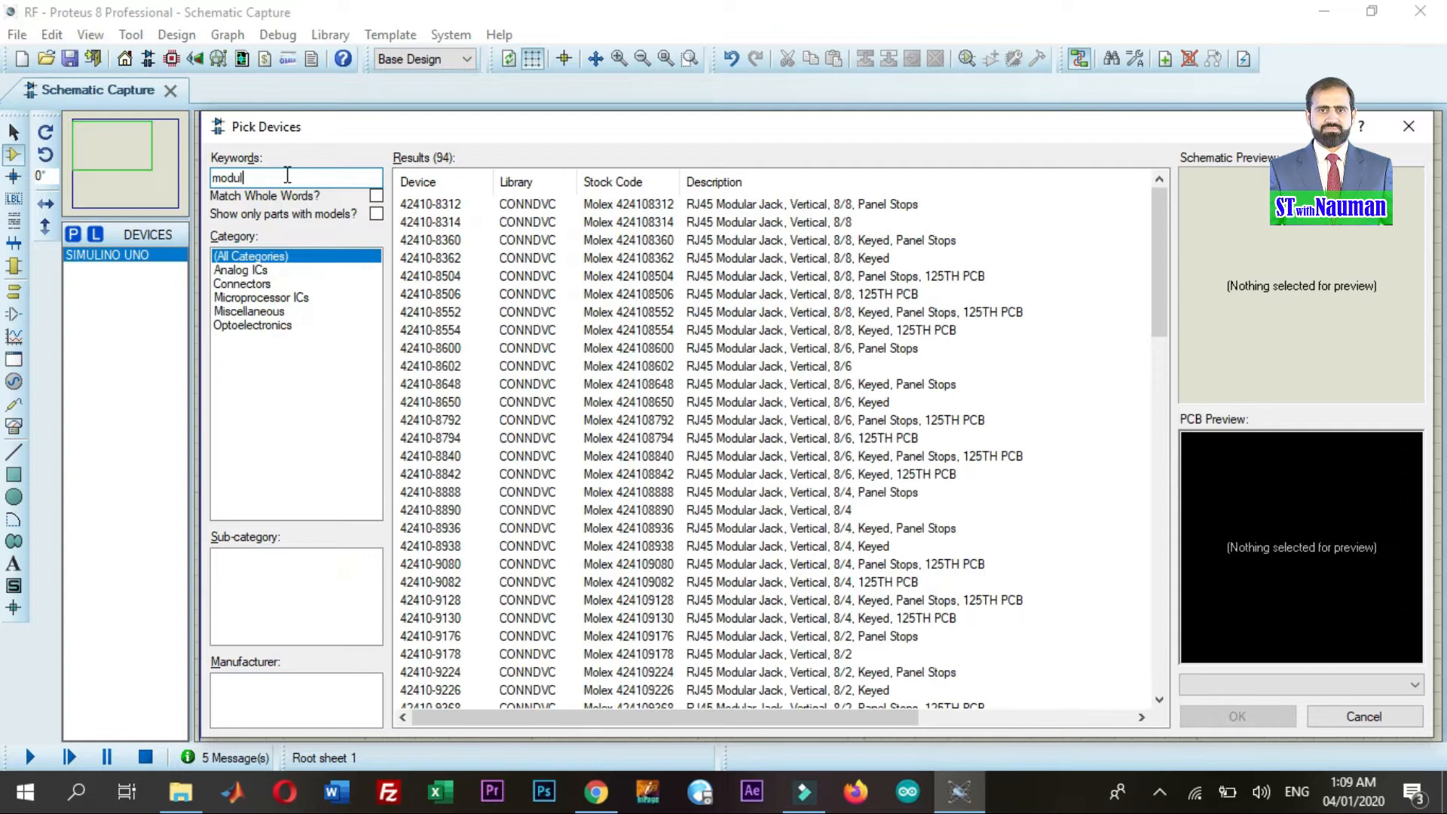
{"action": "type", "text": "o"}
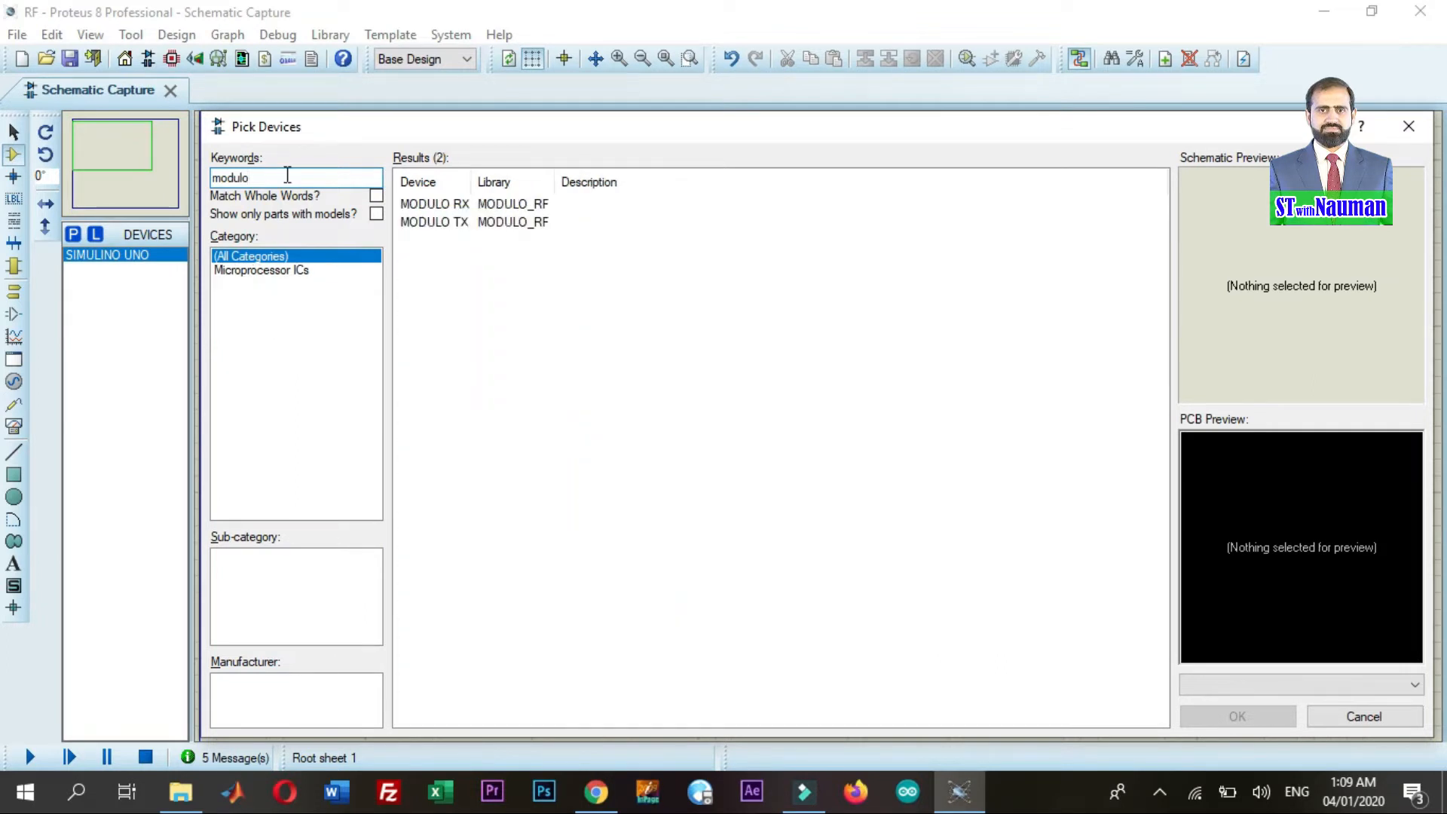
{"action": "left_click", "coordinate": [447, 208]}
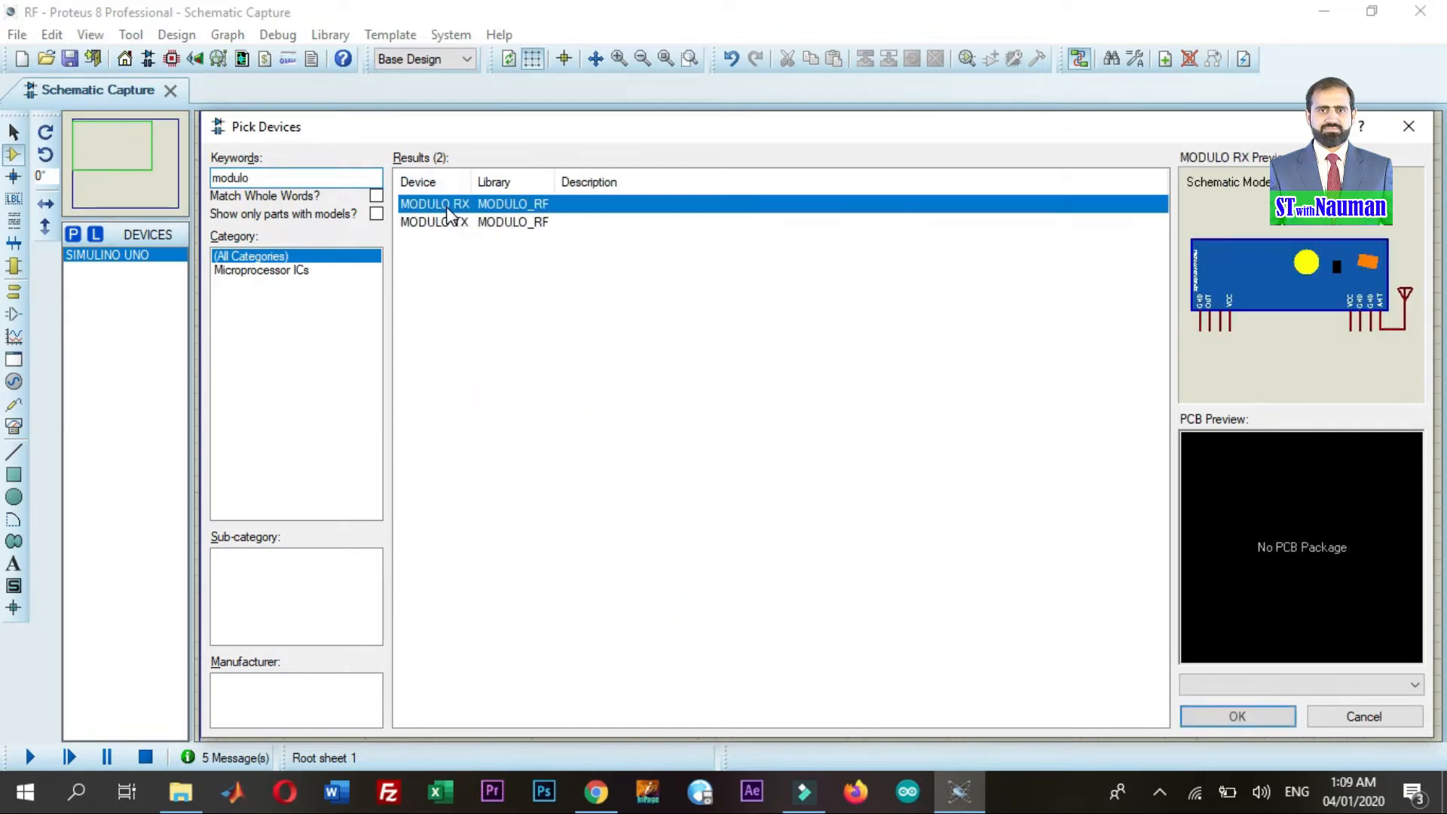
{"action": "double_click", "coordinate": [448, 210]}
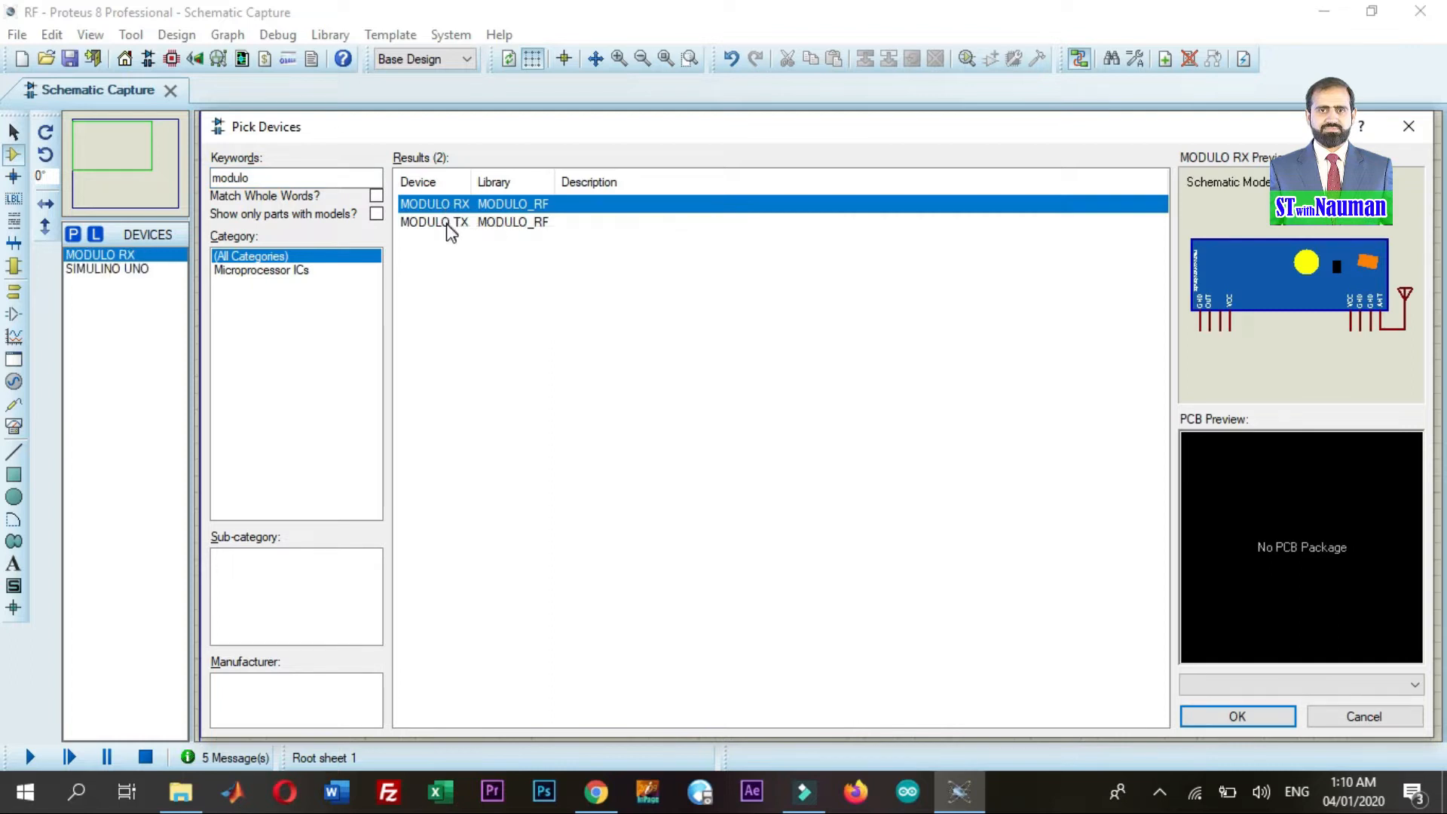
{"action": "double_click", "coordinate": [449, 225]}
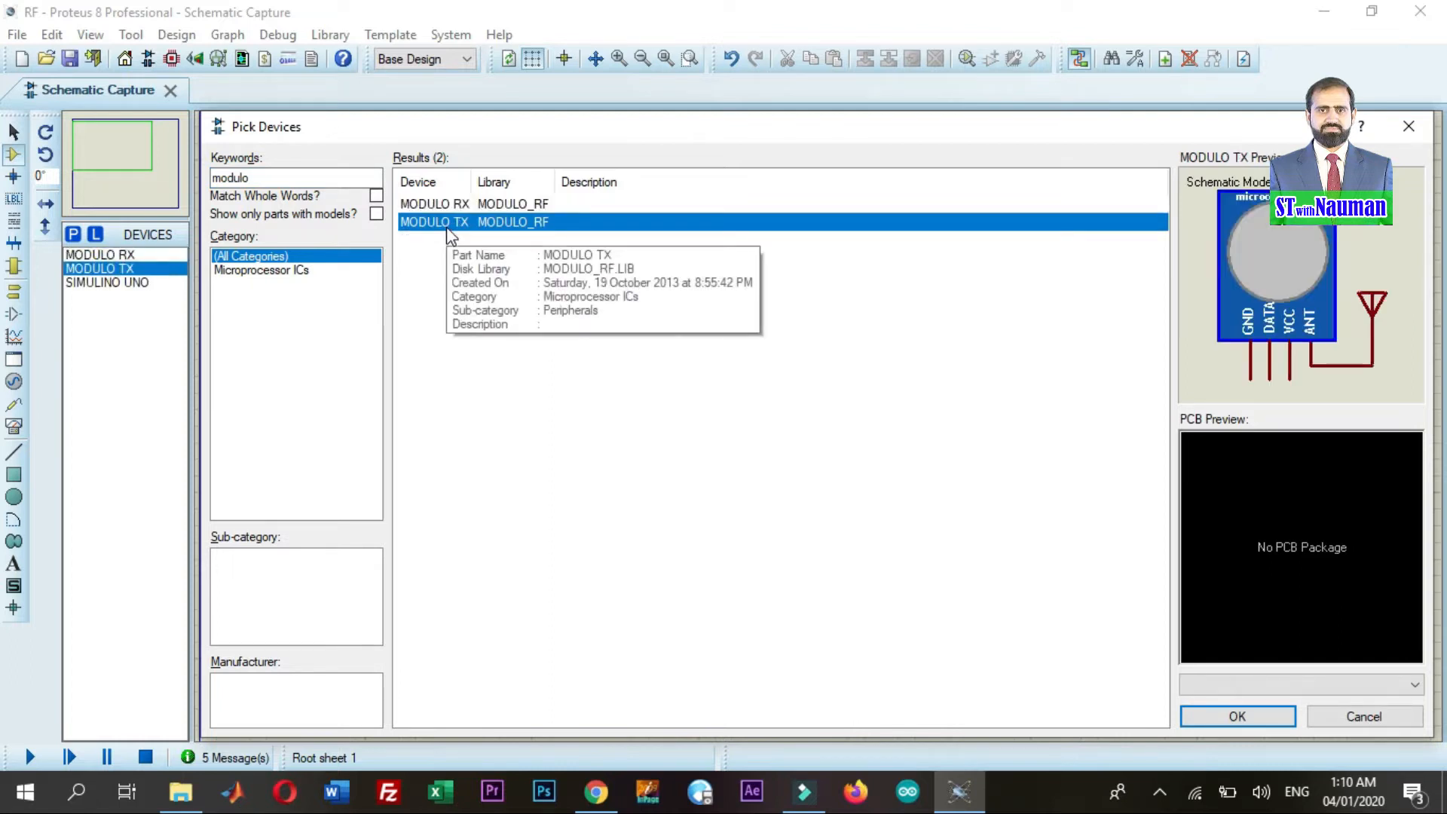
{"action": "left_click", "coordinate": [1233, 713]}
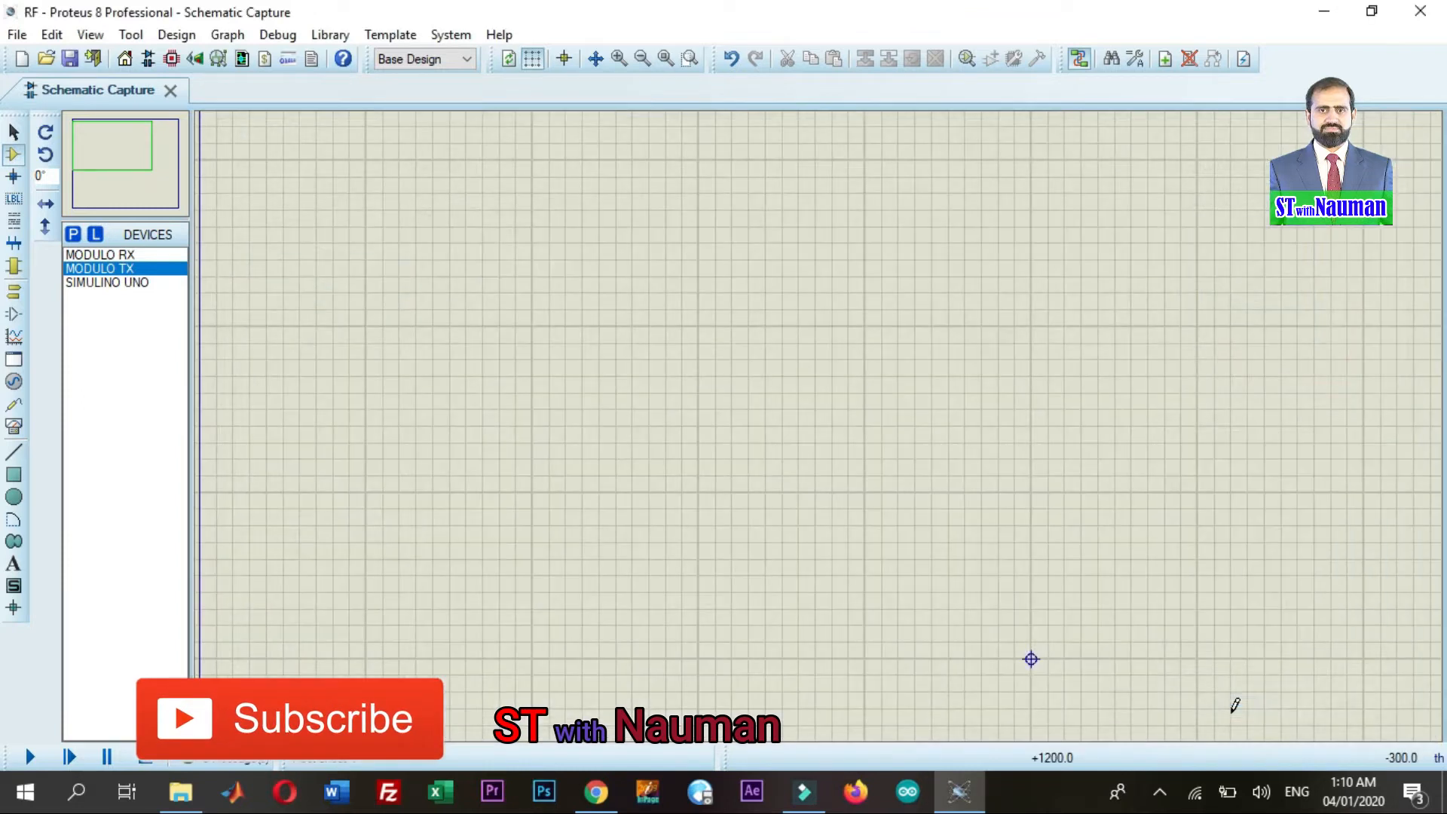
Place the SIMULINO UNO board in the upper-left area of the schematic sheet
{"action": "left_click", "coordinate": [90, 283]}
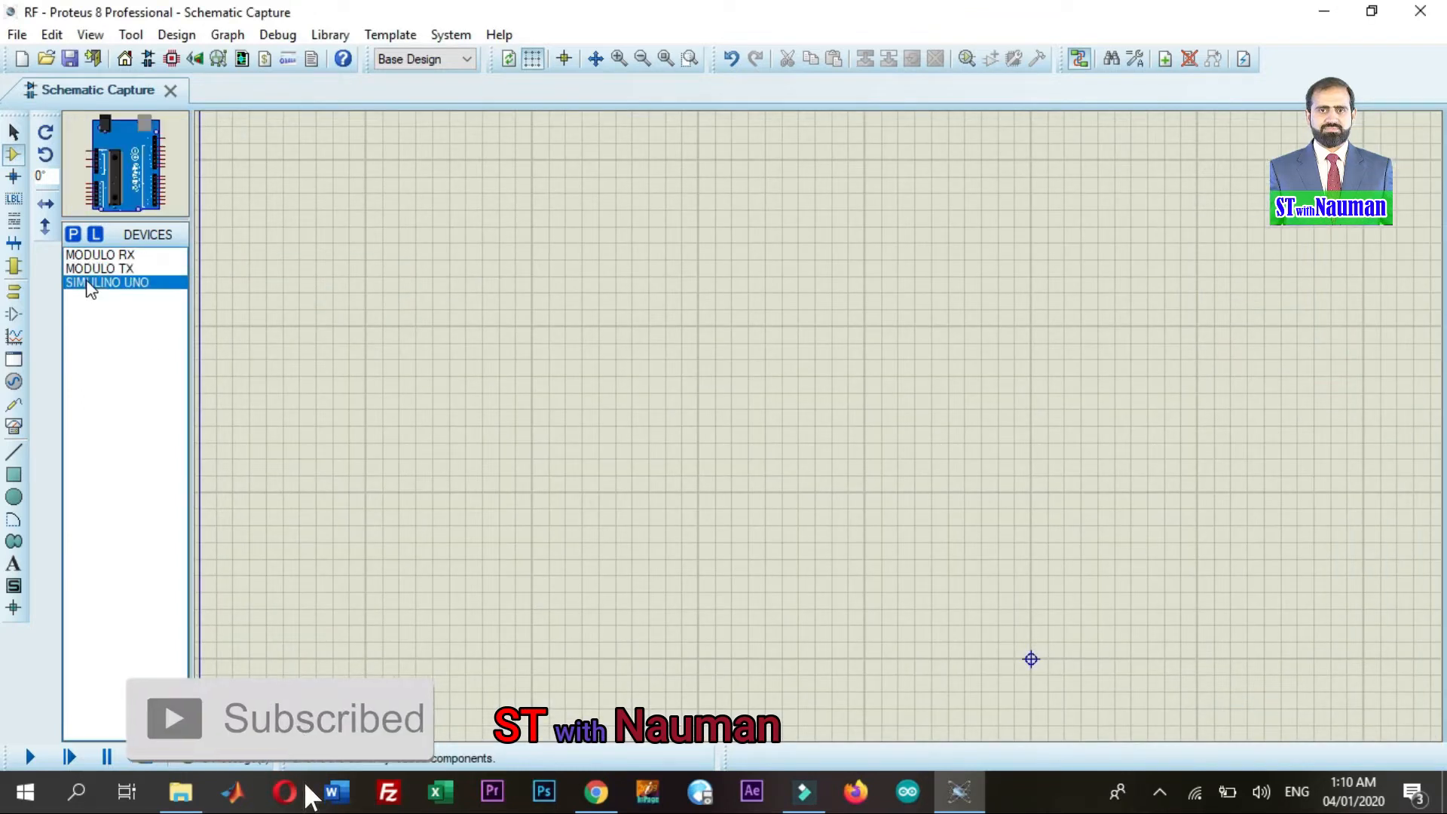
{"action": "left_click", "coordinate": [349, 258]}
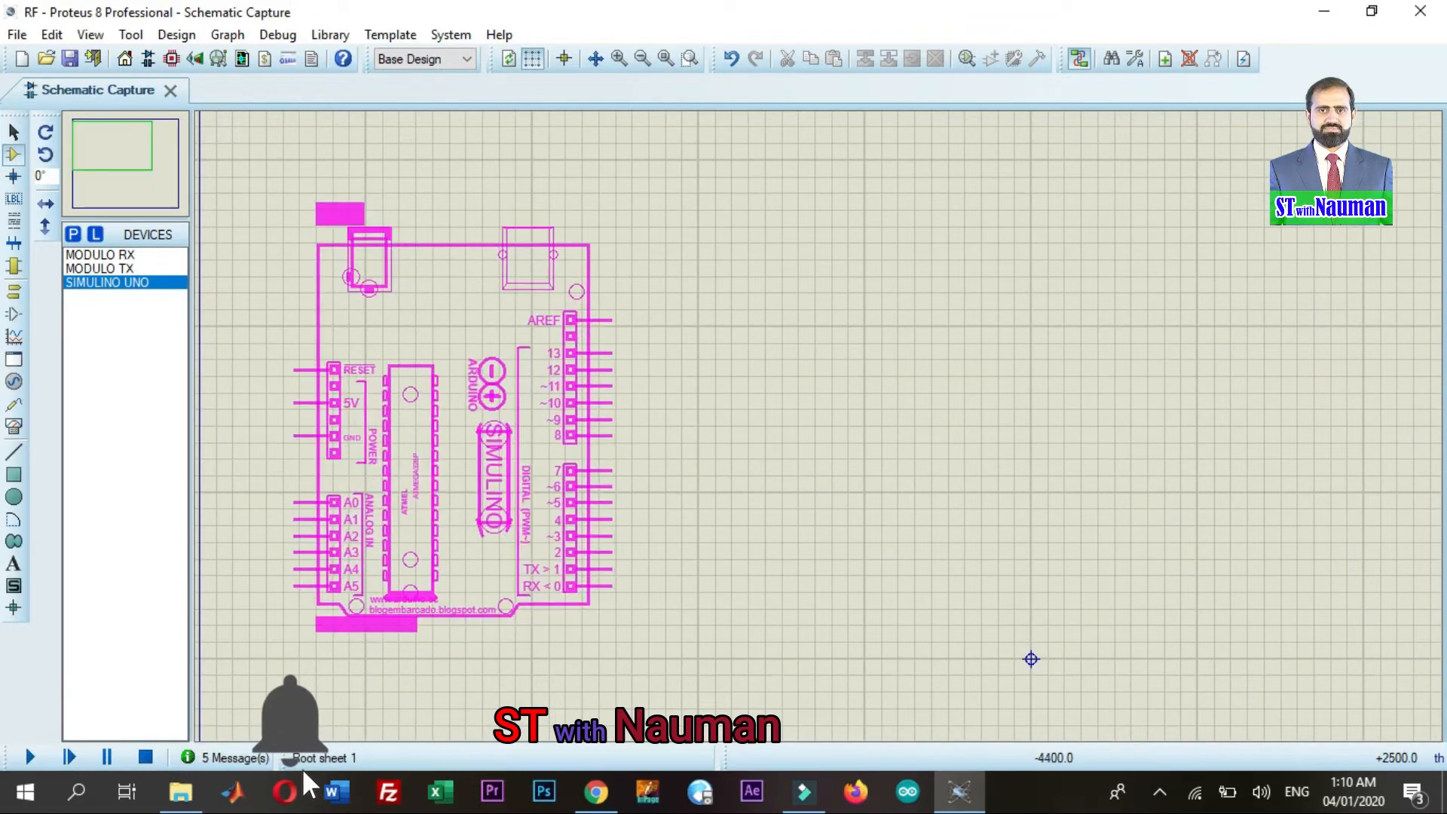
{"action": "left_click", "coordinate": [266, 195]}
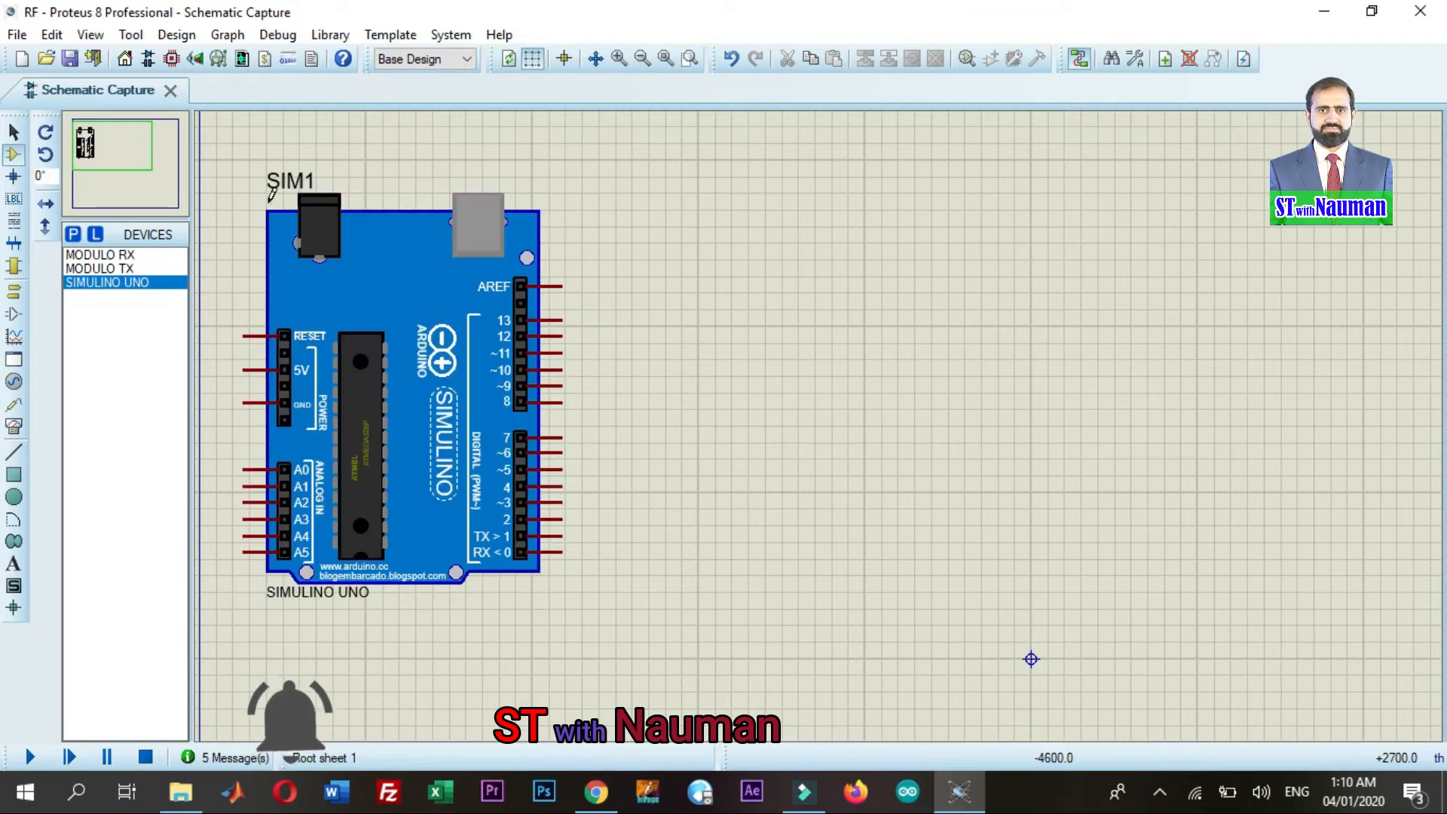
Place MODULO TX just right of the Arduino board and MODULO RX further right on the sheet
{"action": "left_click", "coordinate": [98, 268]}
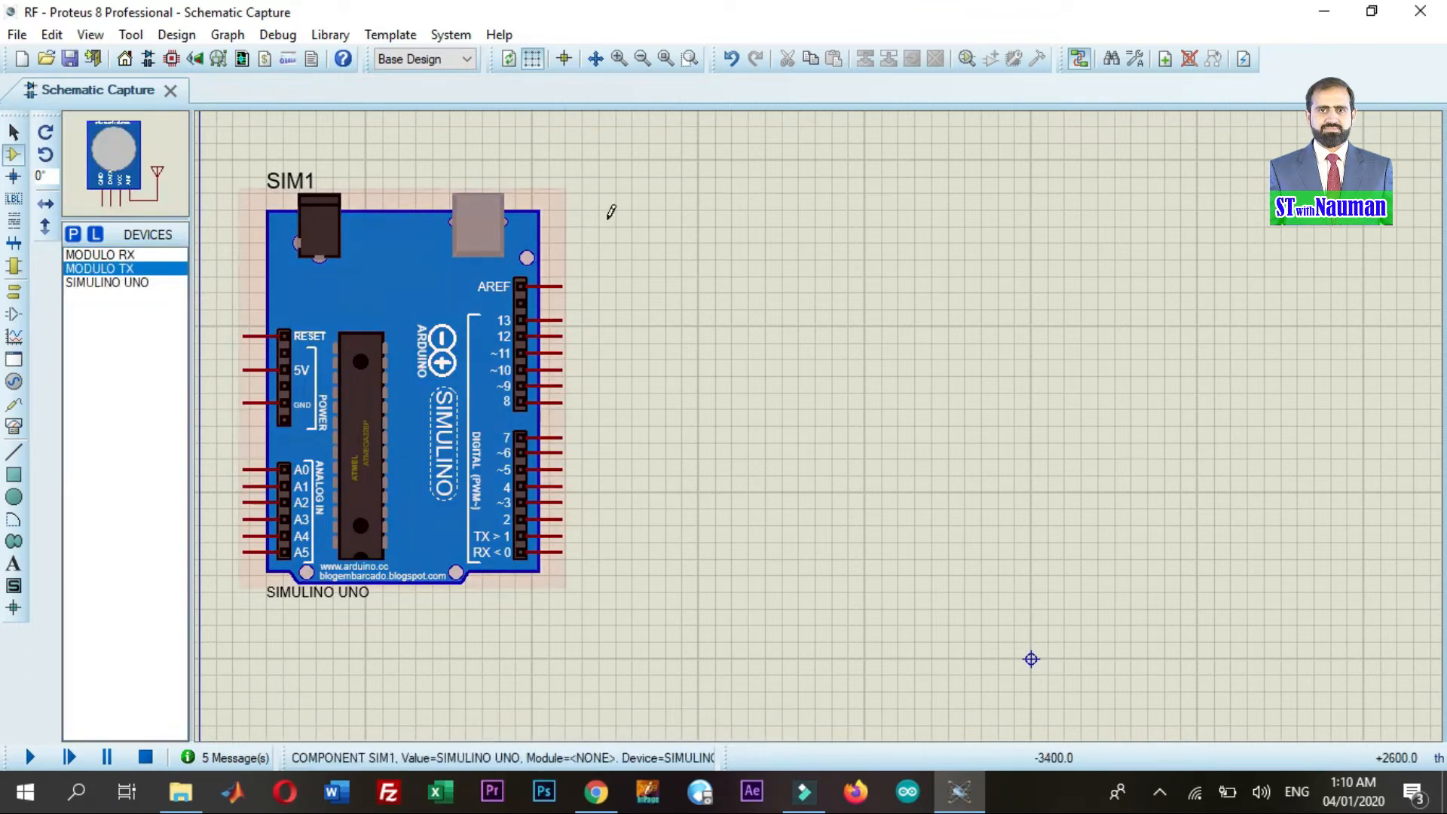
{"action": "left_click", "coordinate": [657, 153]}
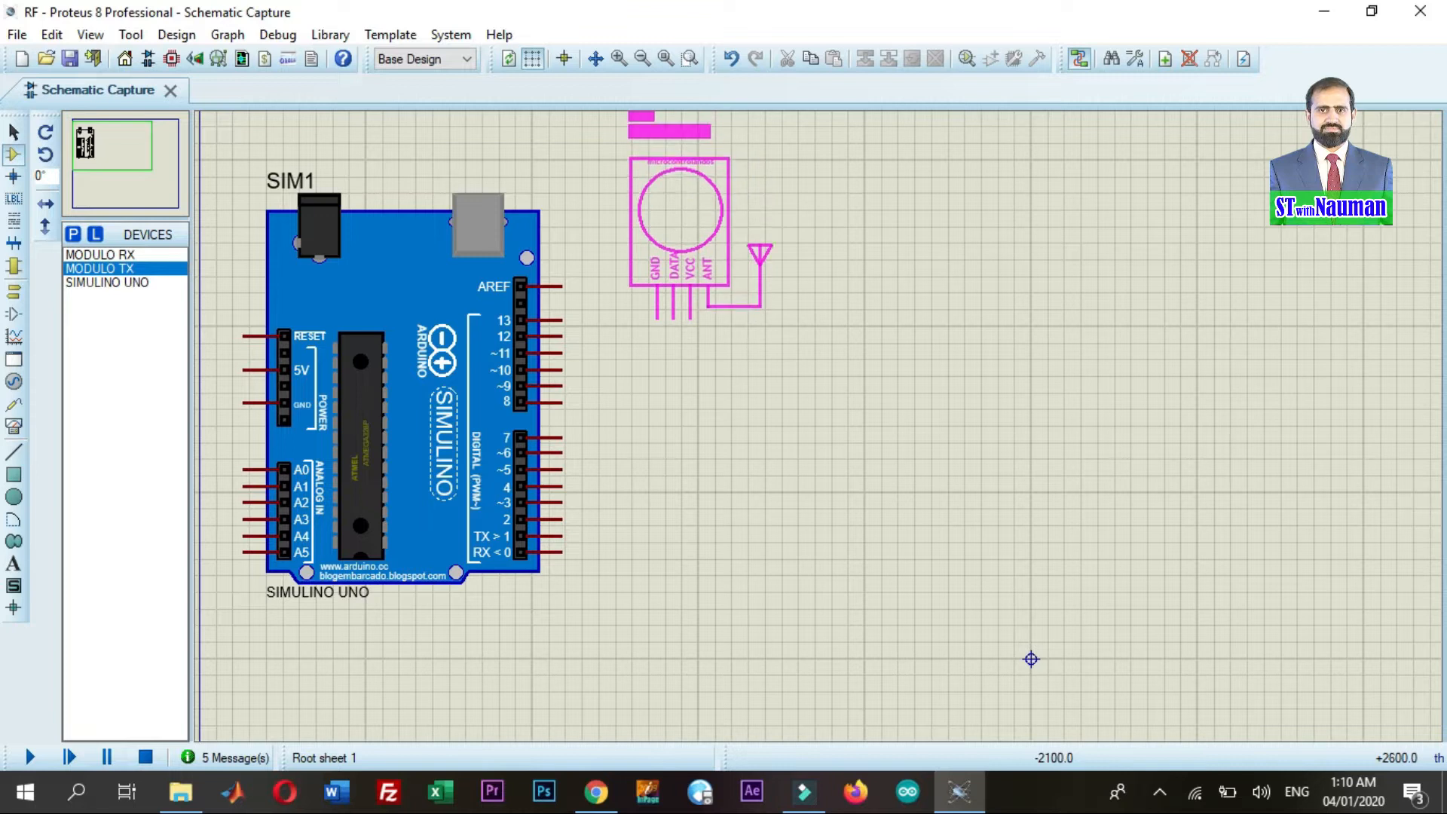
{"action": "left_click", "coordinate": [678, 254]}
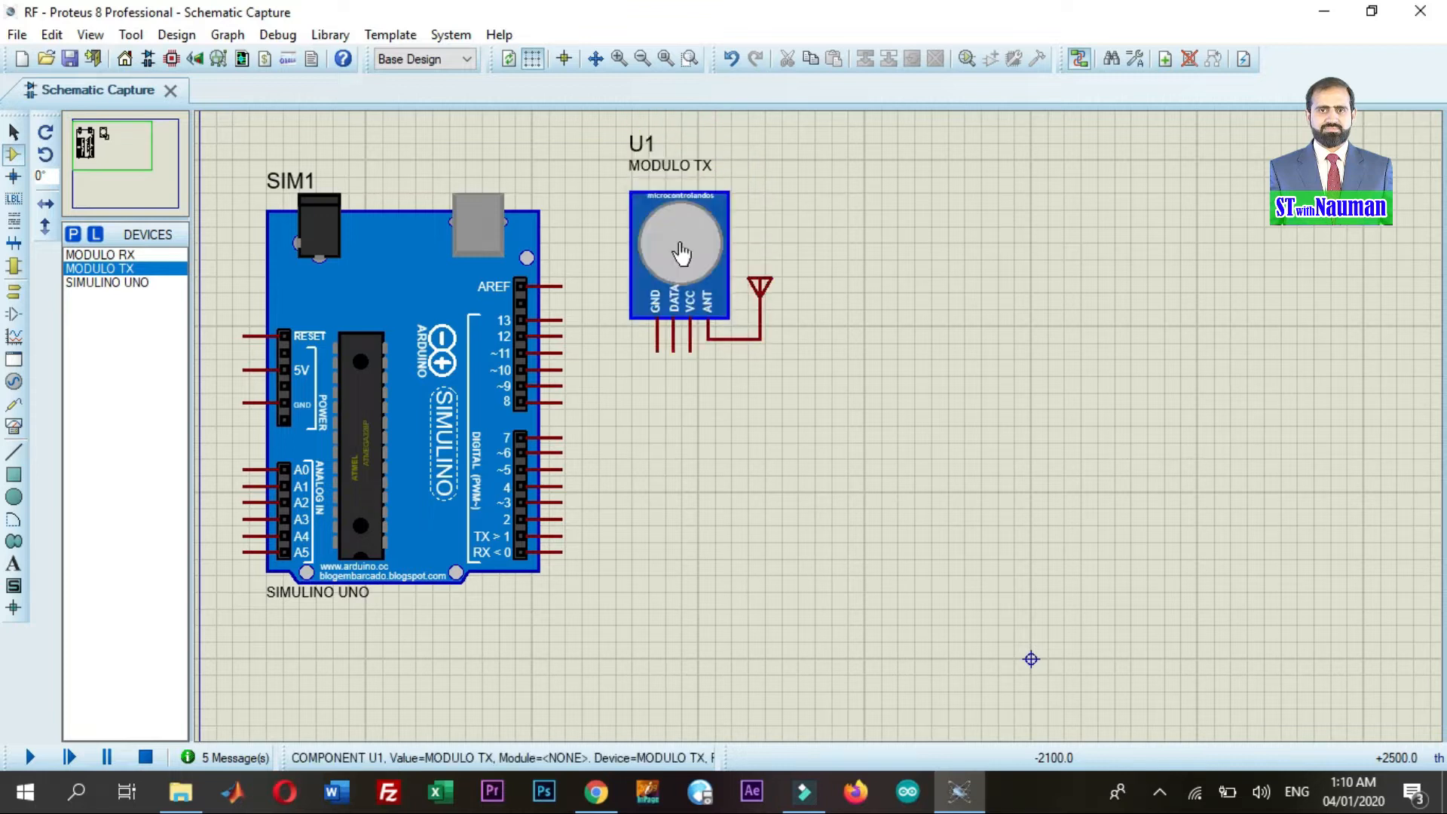
{"action": "left_click", "coordinate": [111, 256]}
{"action": "left_click", "coordinate": [1004, 219]}
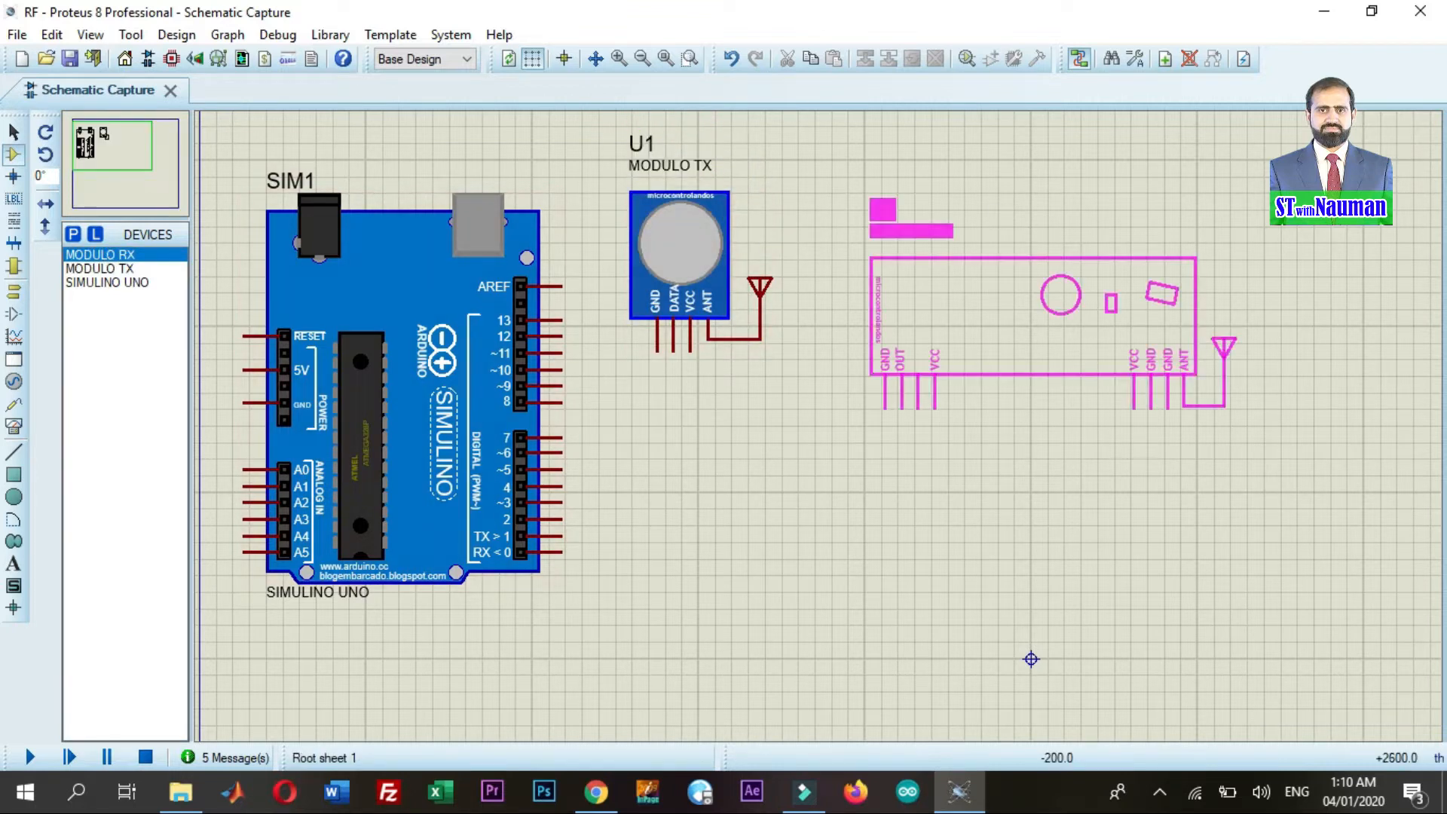
{"action": "left_click", "coordinate": [1083, 266]}
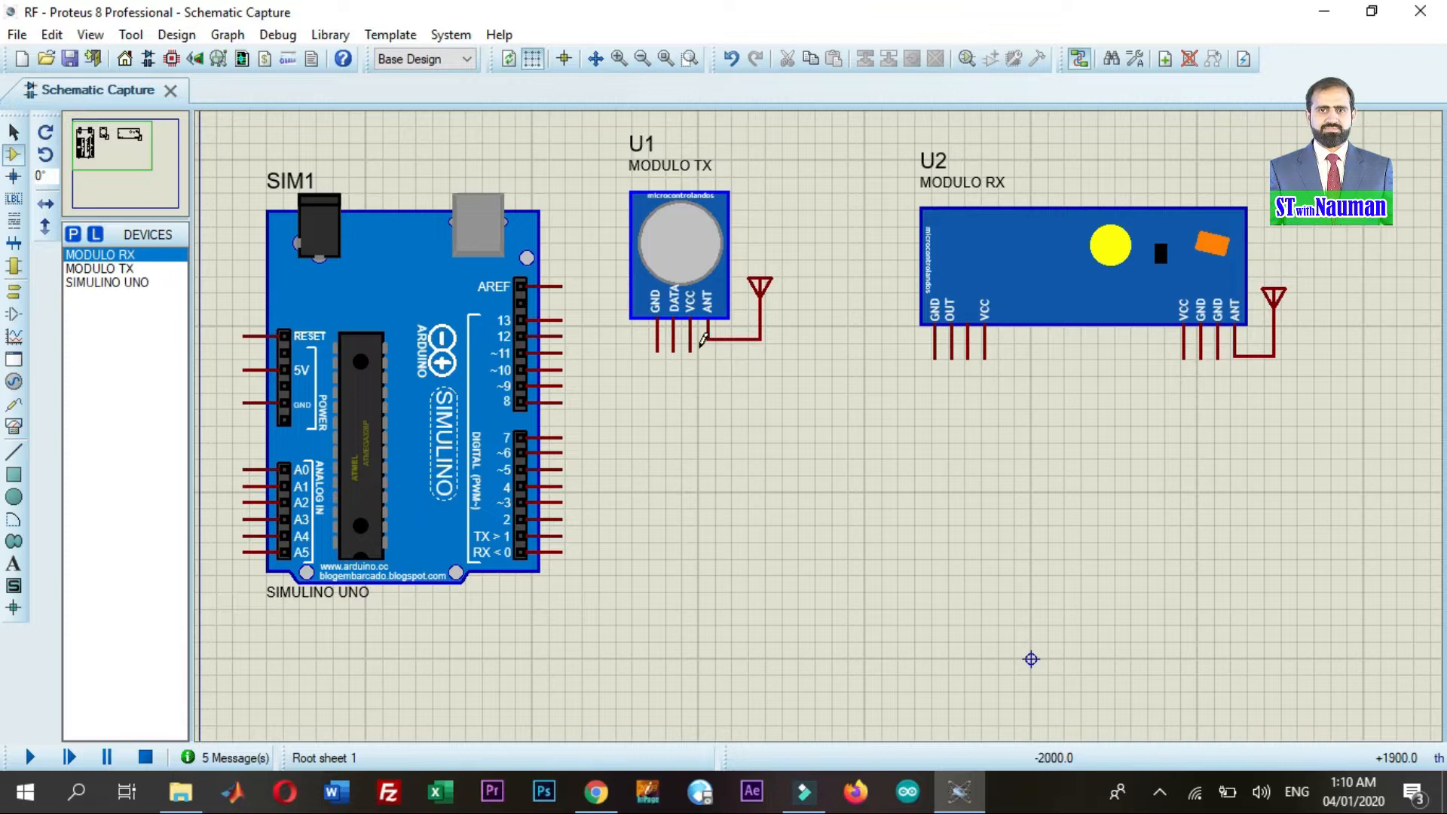
Wire the DATA pin of MODULO TX to the Arduino's TX > 1 pin
{"action": "left_click", "coordinate": [674, 345]}
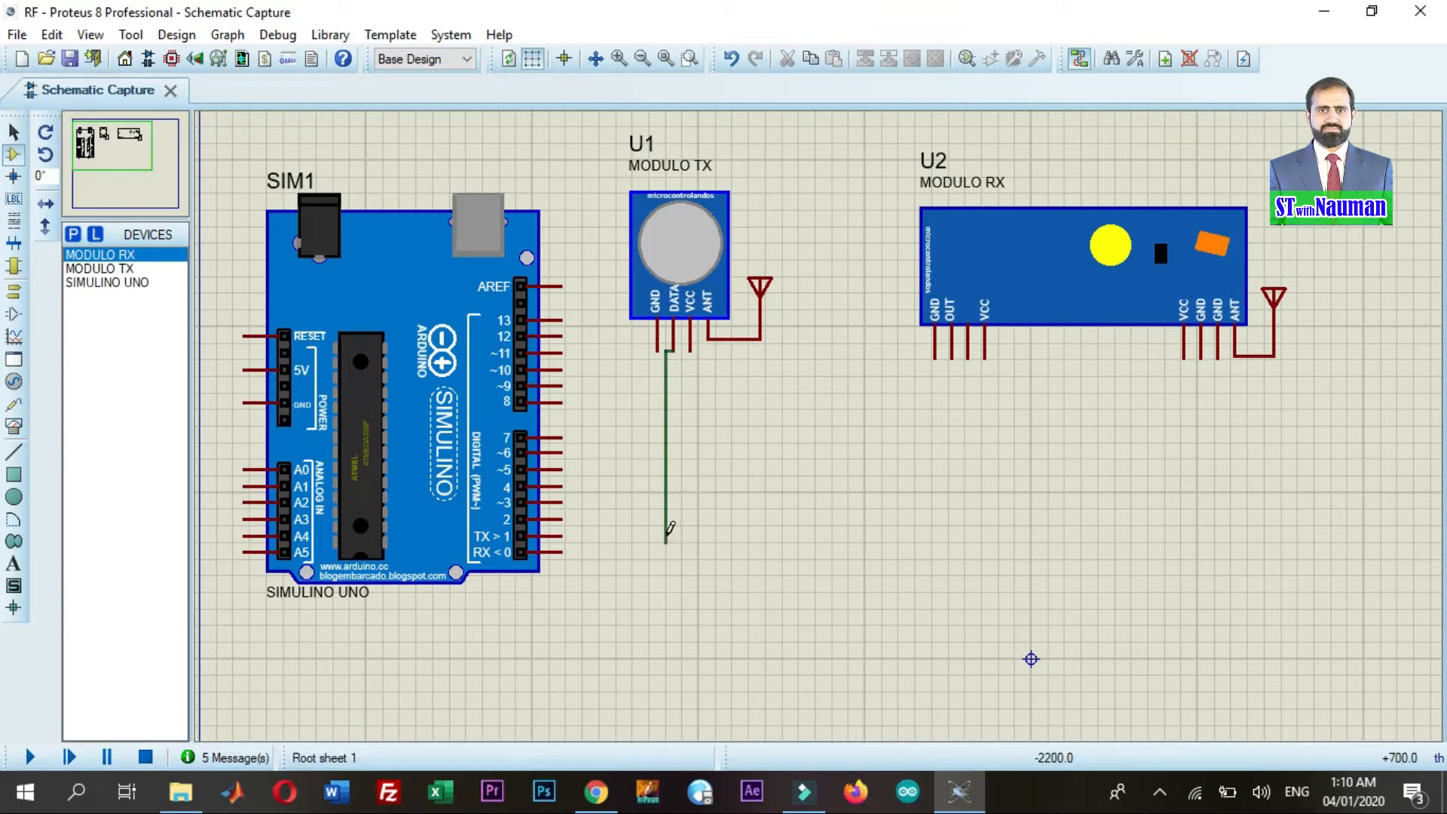
{"action": "left_click", "coordinate": [562, 534]}
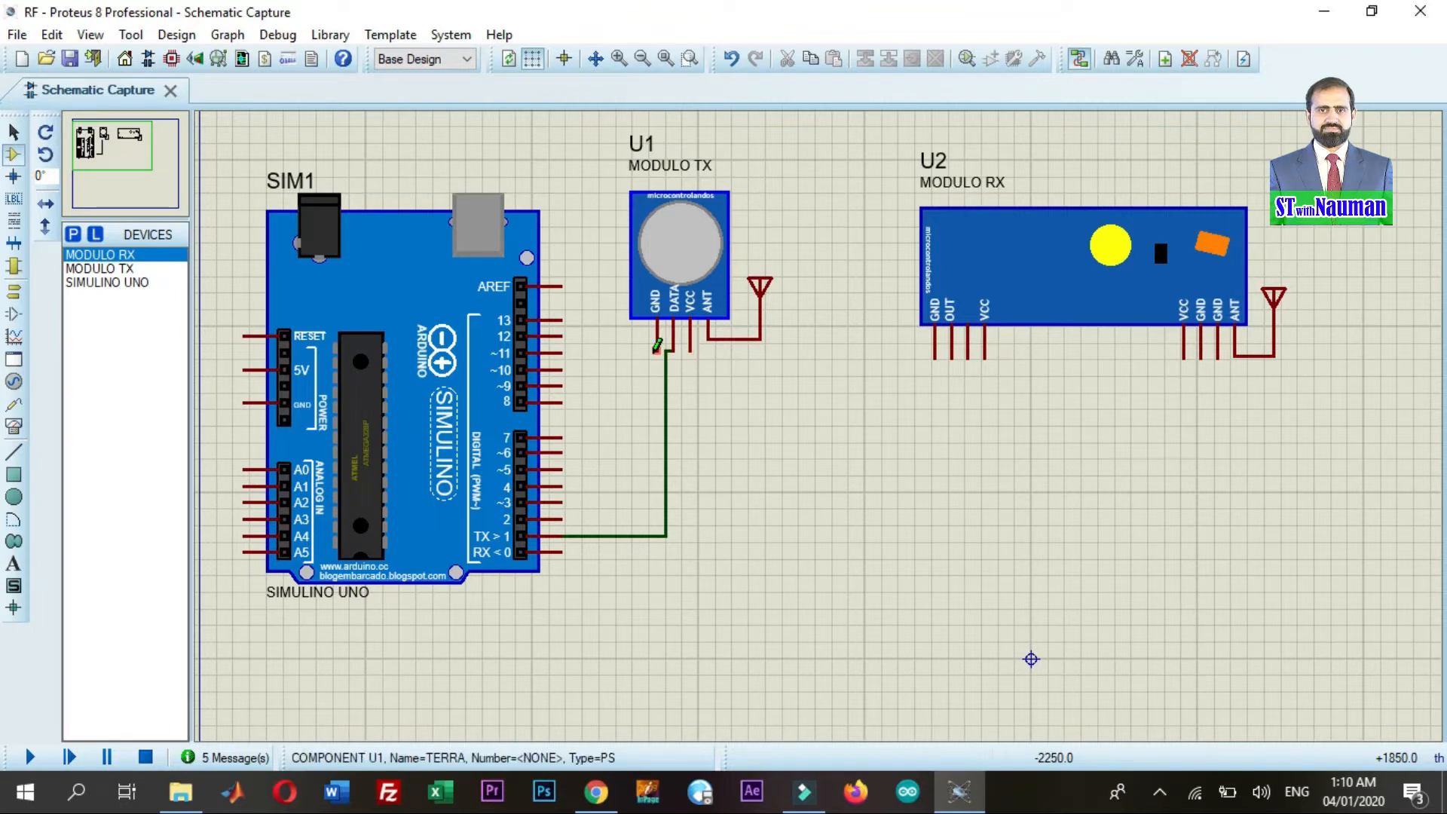
Place a GROUND terminal between the Arduino and MODULO TX, and another below MODULO RX
{"action": "left_click", "coordinate": [18, 293]}
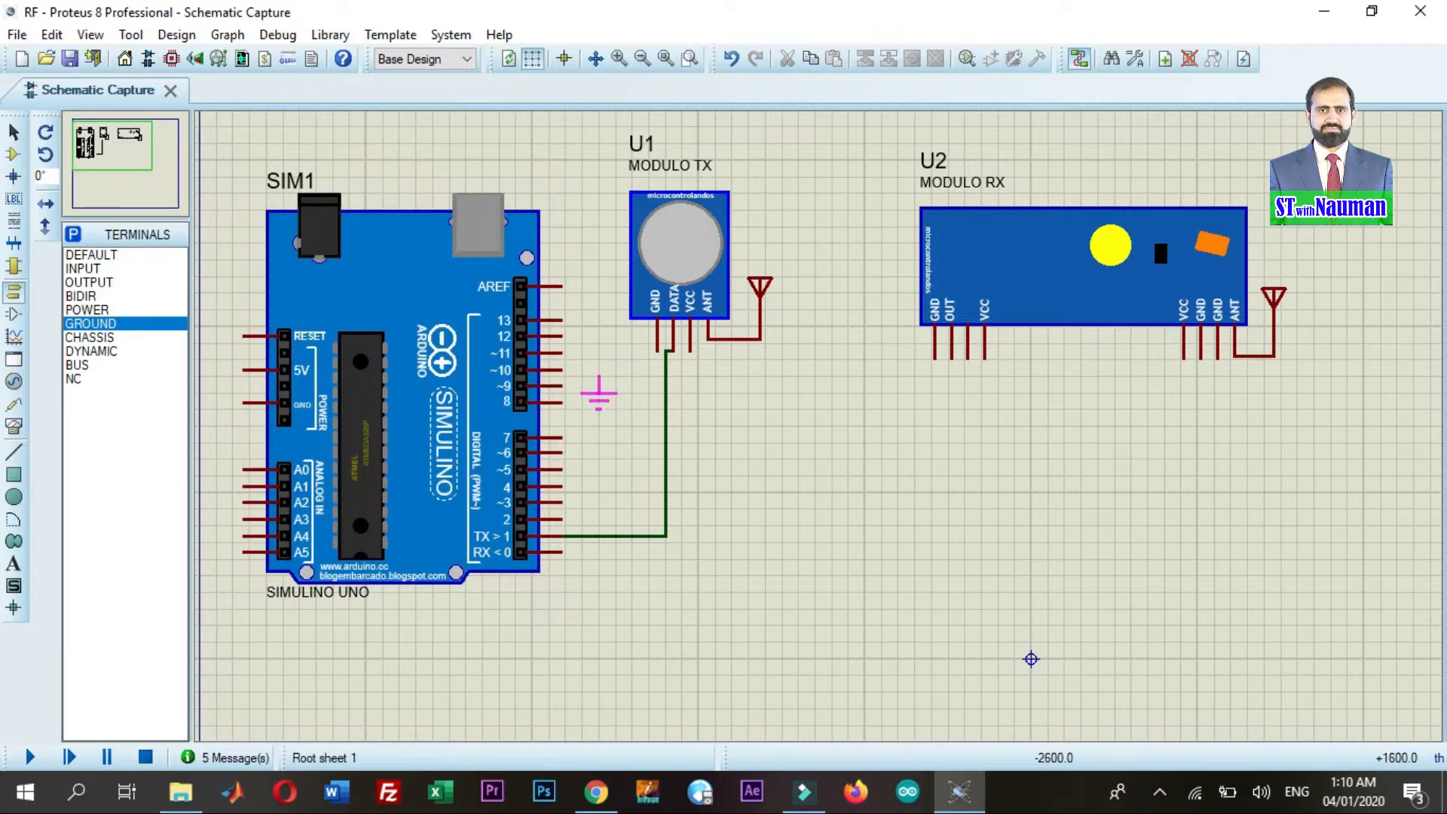
{"action": "left_click", "coordinate": [599, 375]}
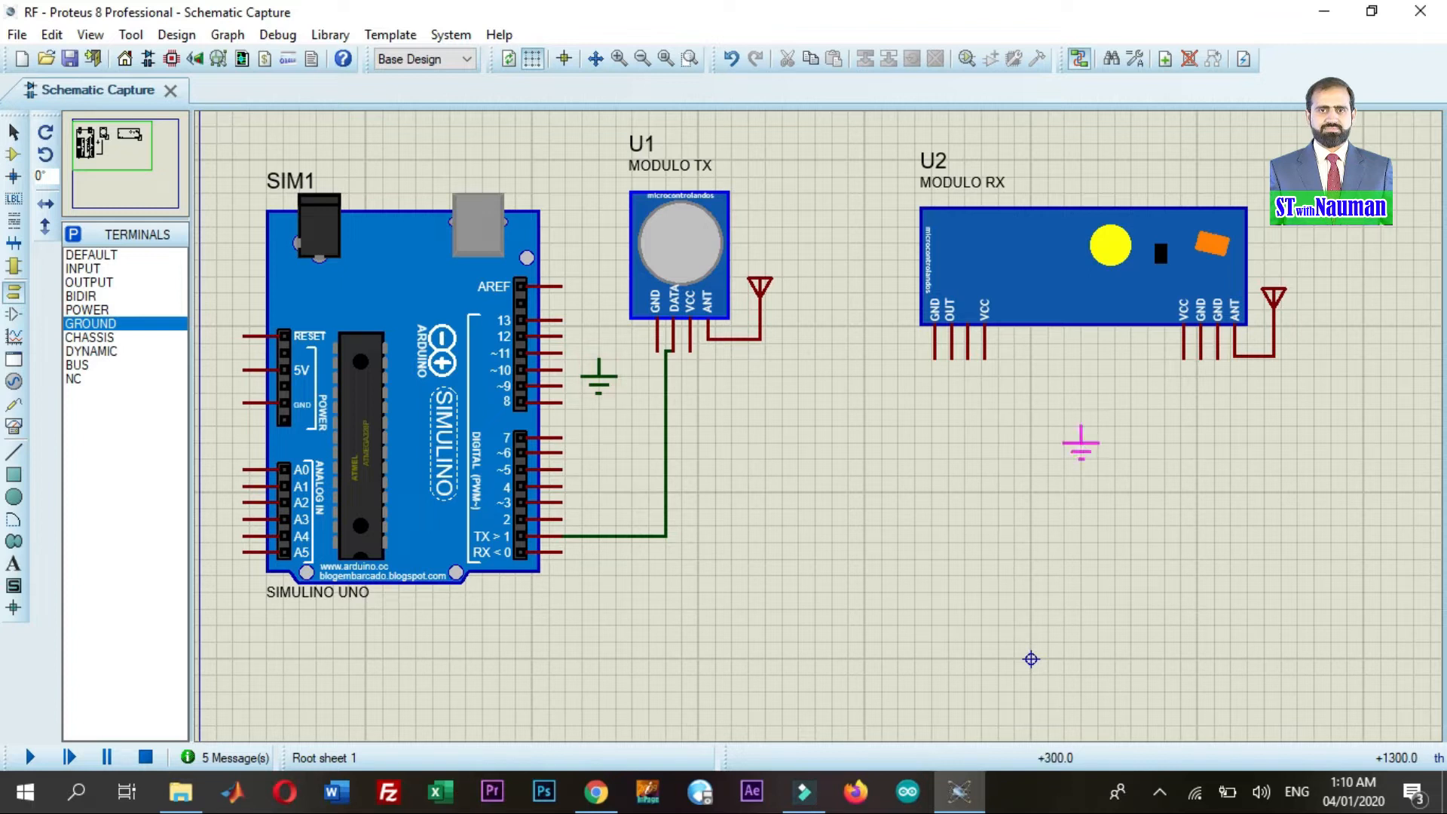
{"action": "left_click", "coordinate": [1097, 452]}
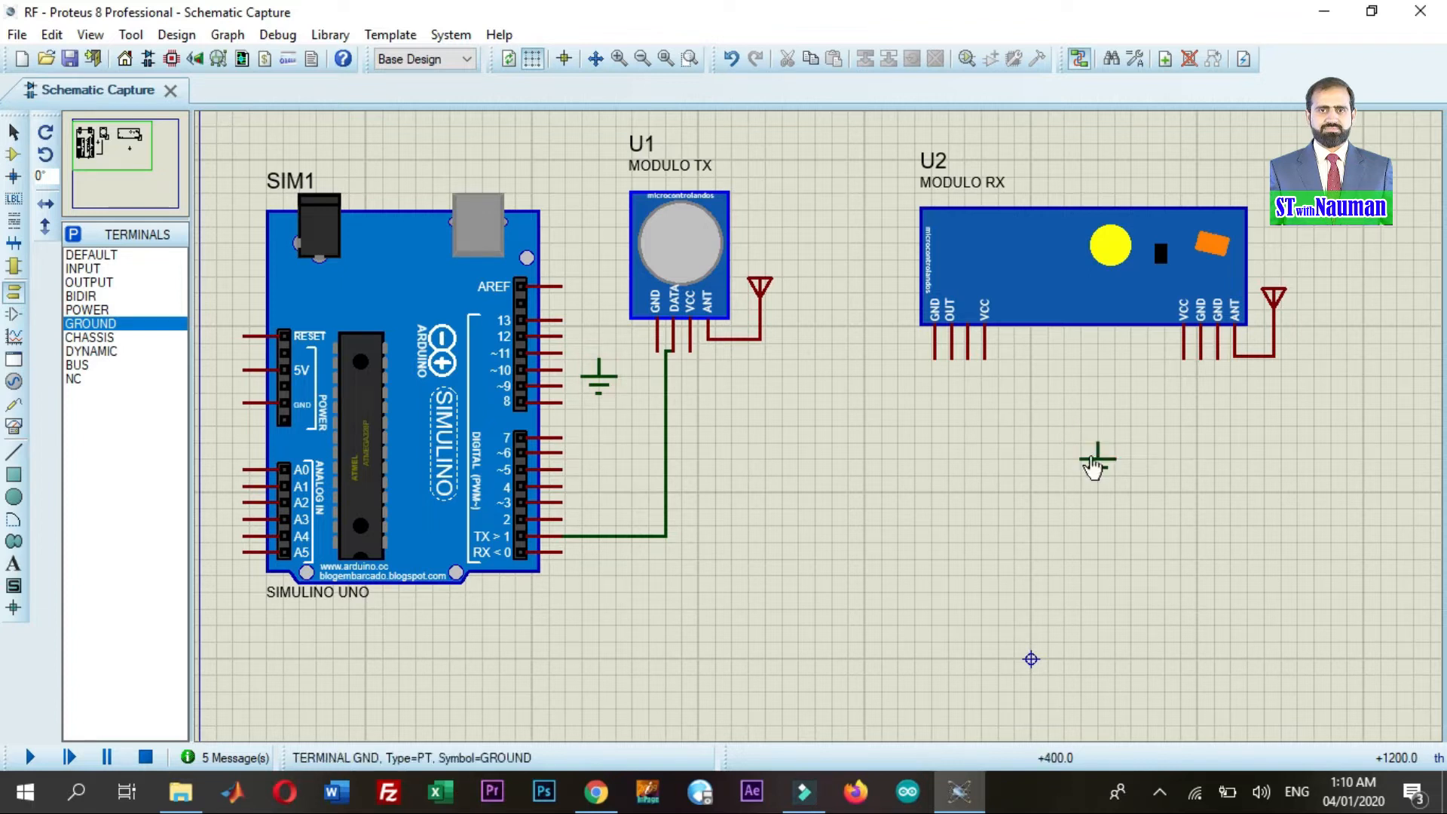
Wire all three GND pins of MODULO RX to the ground terminal below it
{"action": "left_click", "coordinate": [934, 357]}
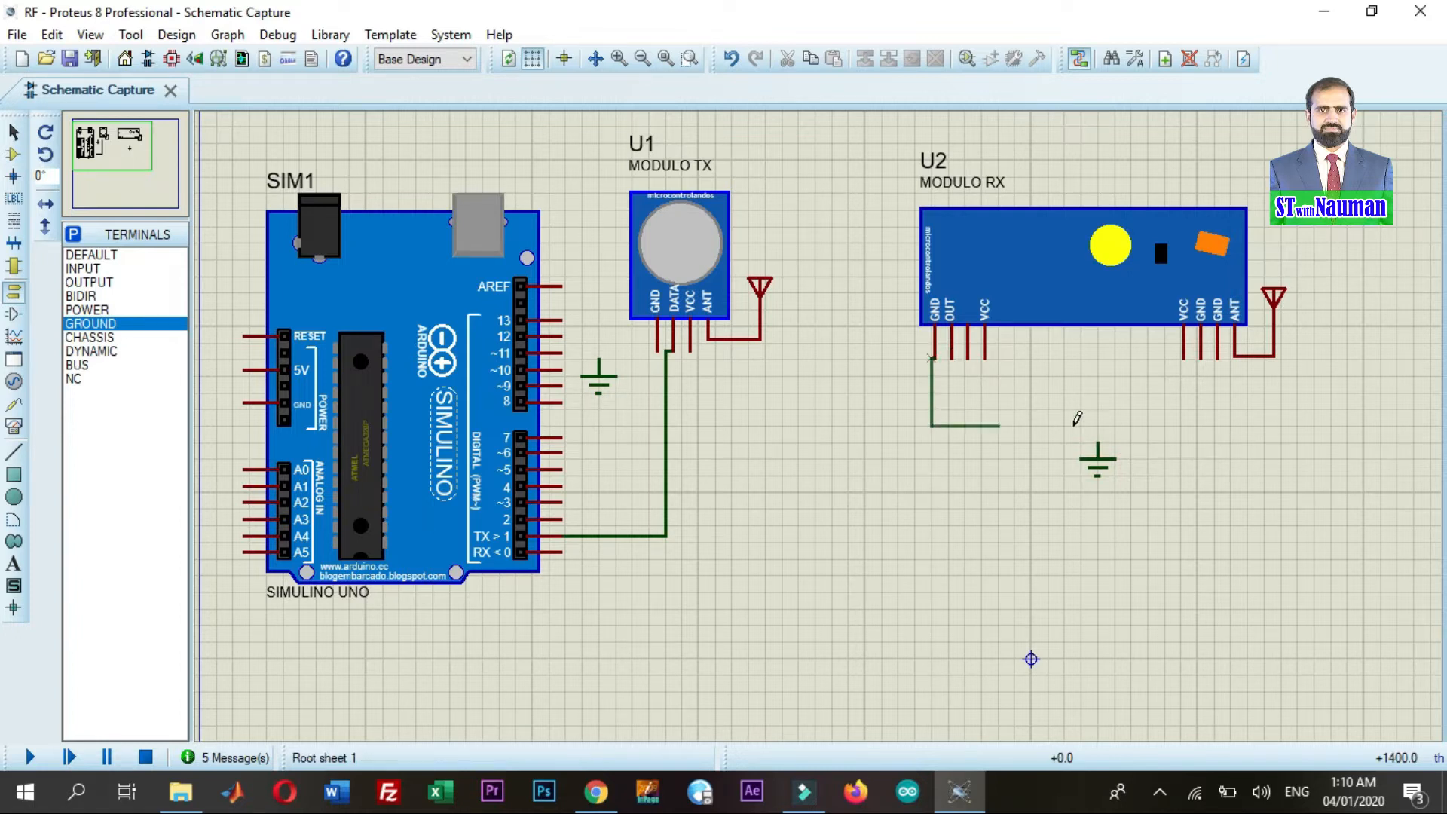
{"action": "left_click", "coordinate": [1100, 438]}
{"action": "left_click", "coordinate": [1199, 357]}
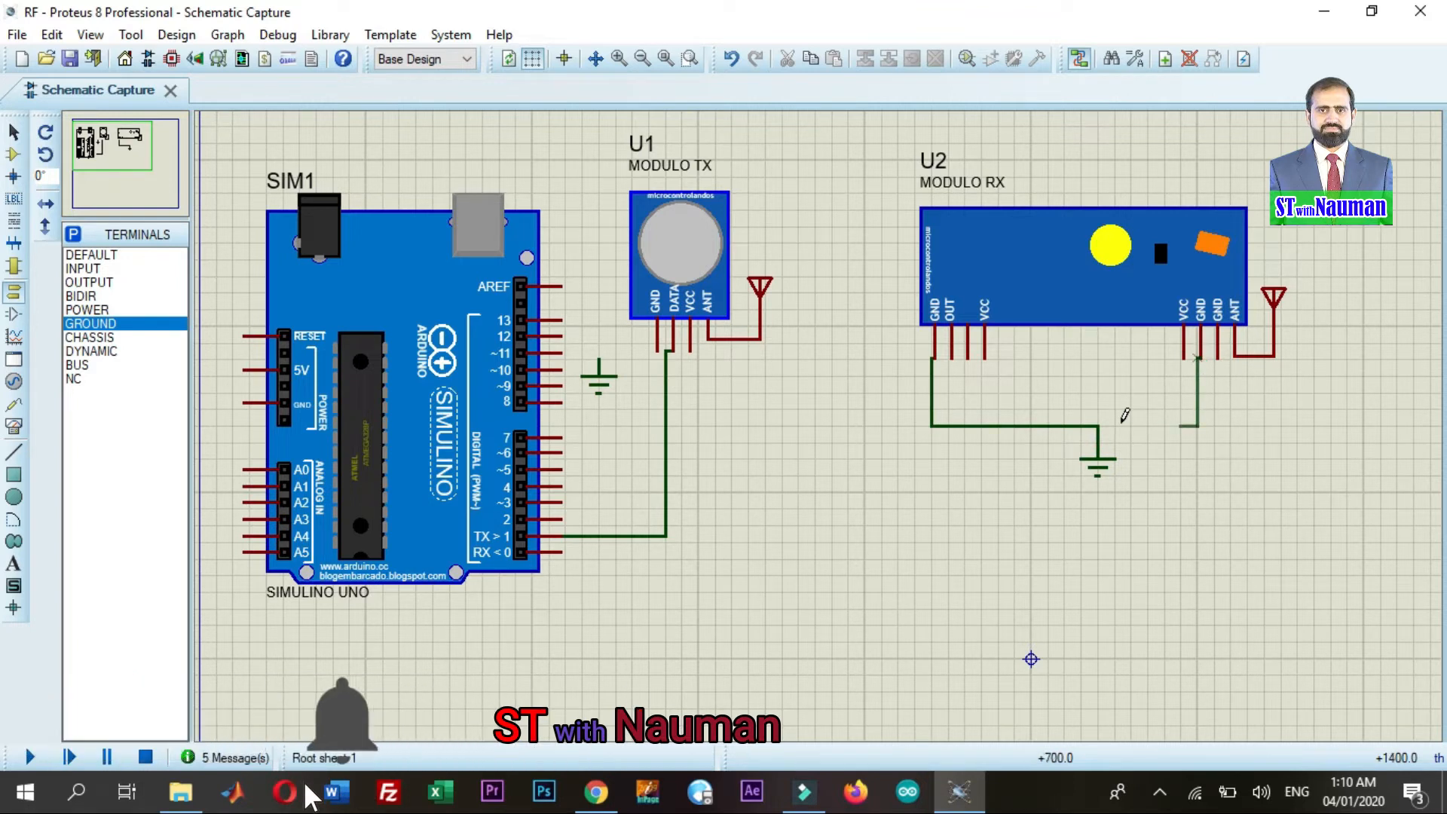
{"action": "left_click", "coordinate": [1098, 425]}
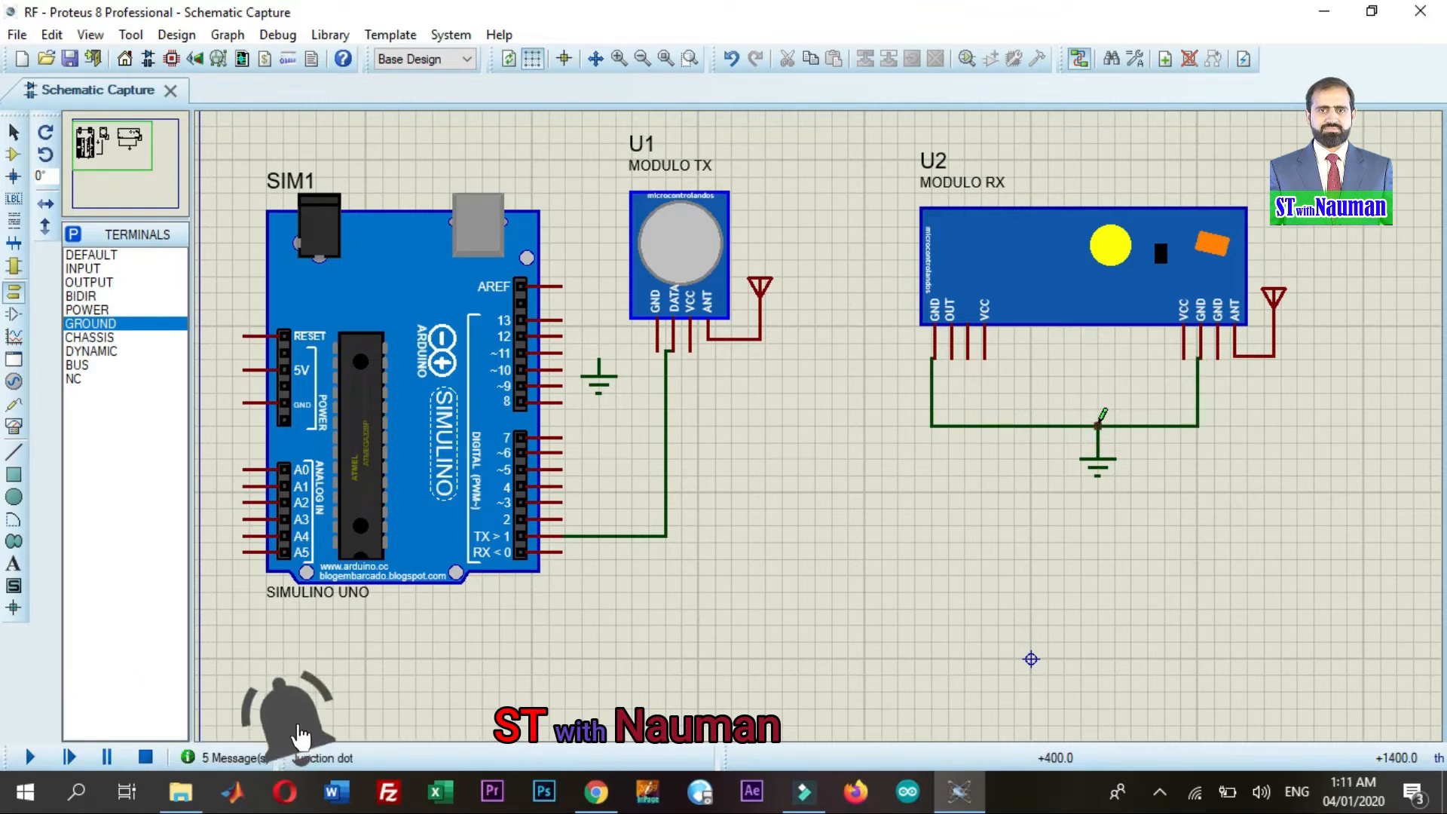
{"action": "left_click", "coordinate": [1217, 357]}
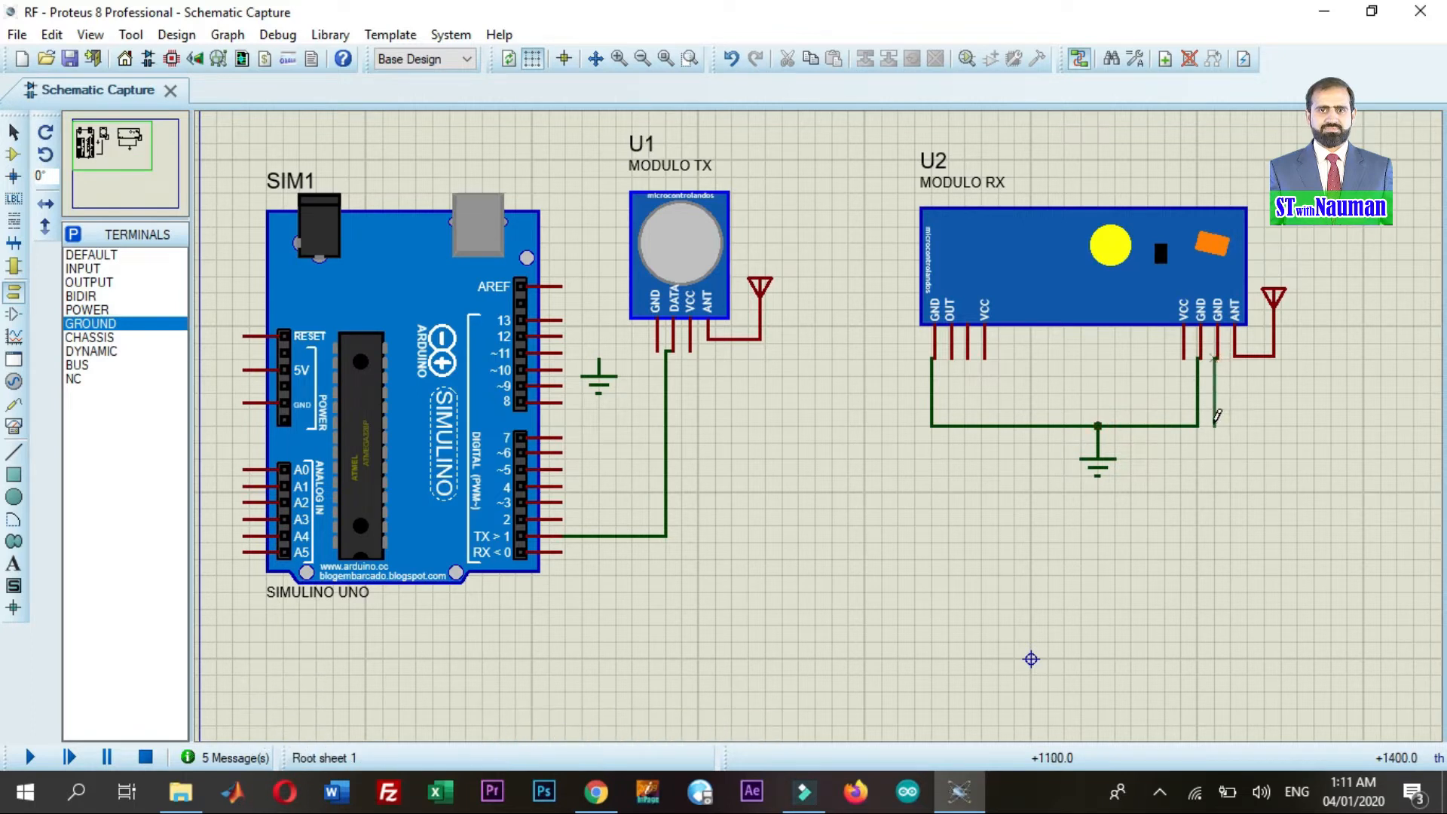
{"action": "left_click", "coordinate": [1198, 426]}
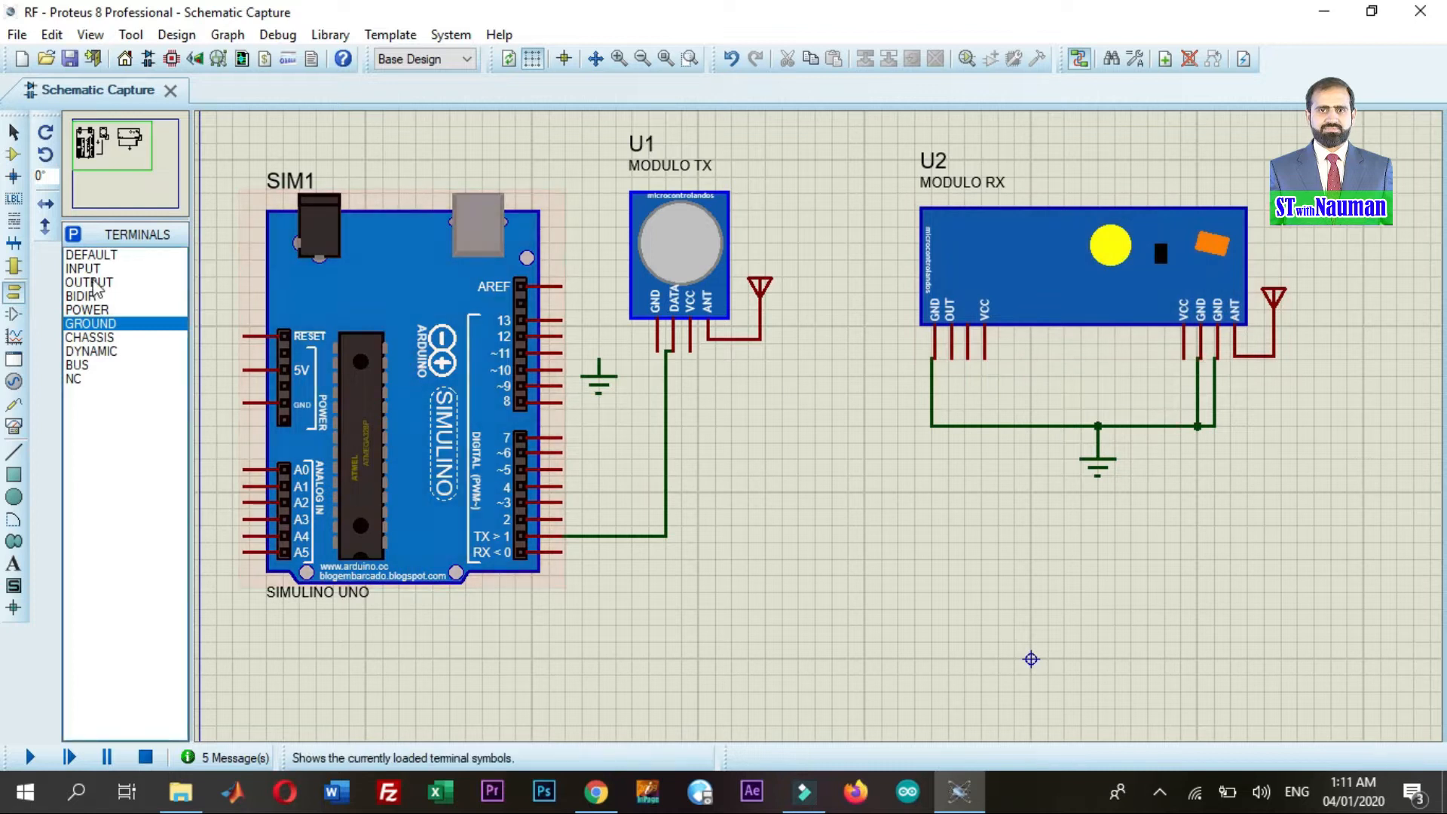
Place a POWER terminal between the two RF modules and wire it to the VCC pin of MODULO TX
{"action": "left_click", "coordinate": [97, 311]}
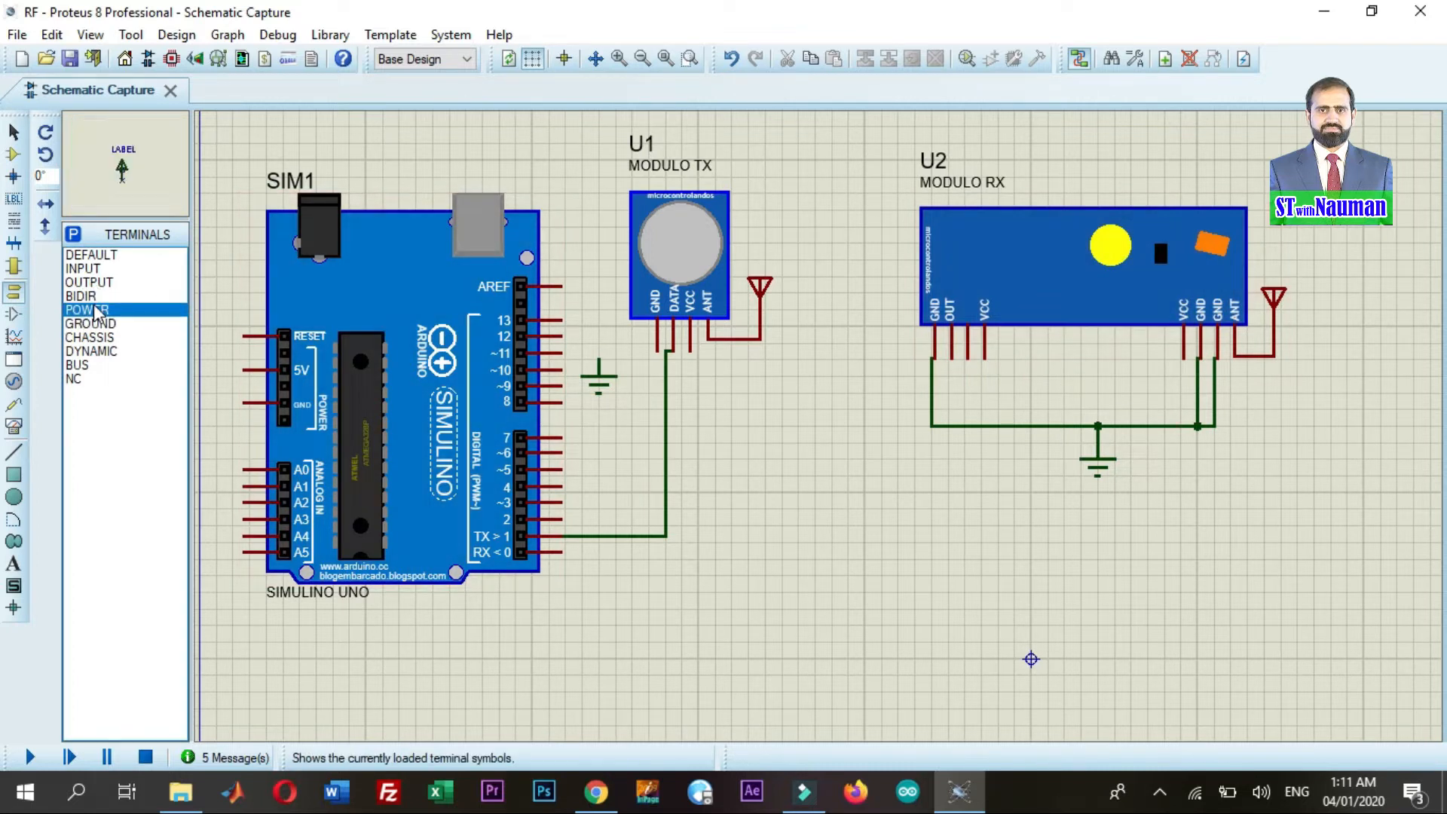
{"action": "left_click", "coordinate": [829, 228]}
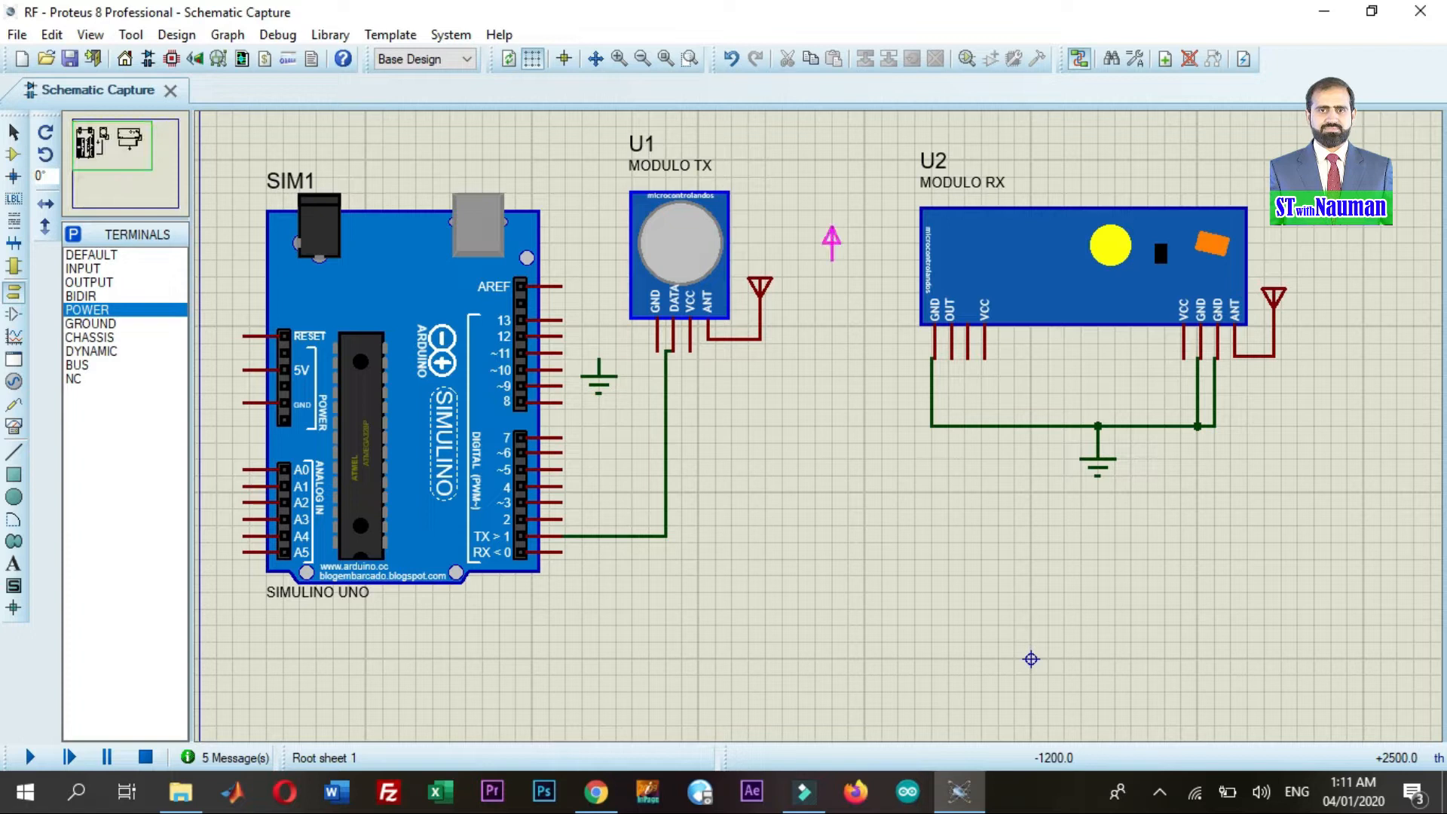
{"action": "left_click", "coordinate": [833, 256]}
{"action": "left_click", "coordinate": [832, 256]}
{"action": "left_click", "coordinate": [691, 346]}
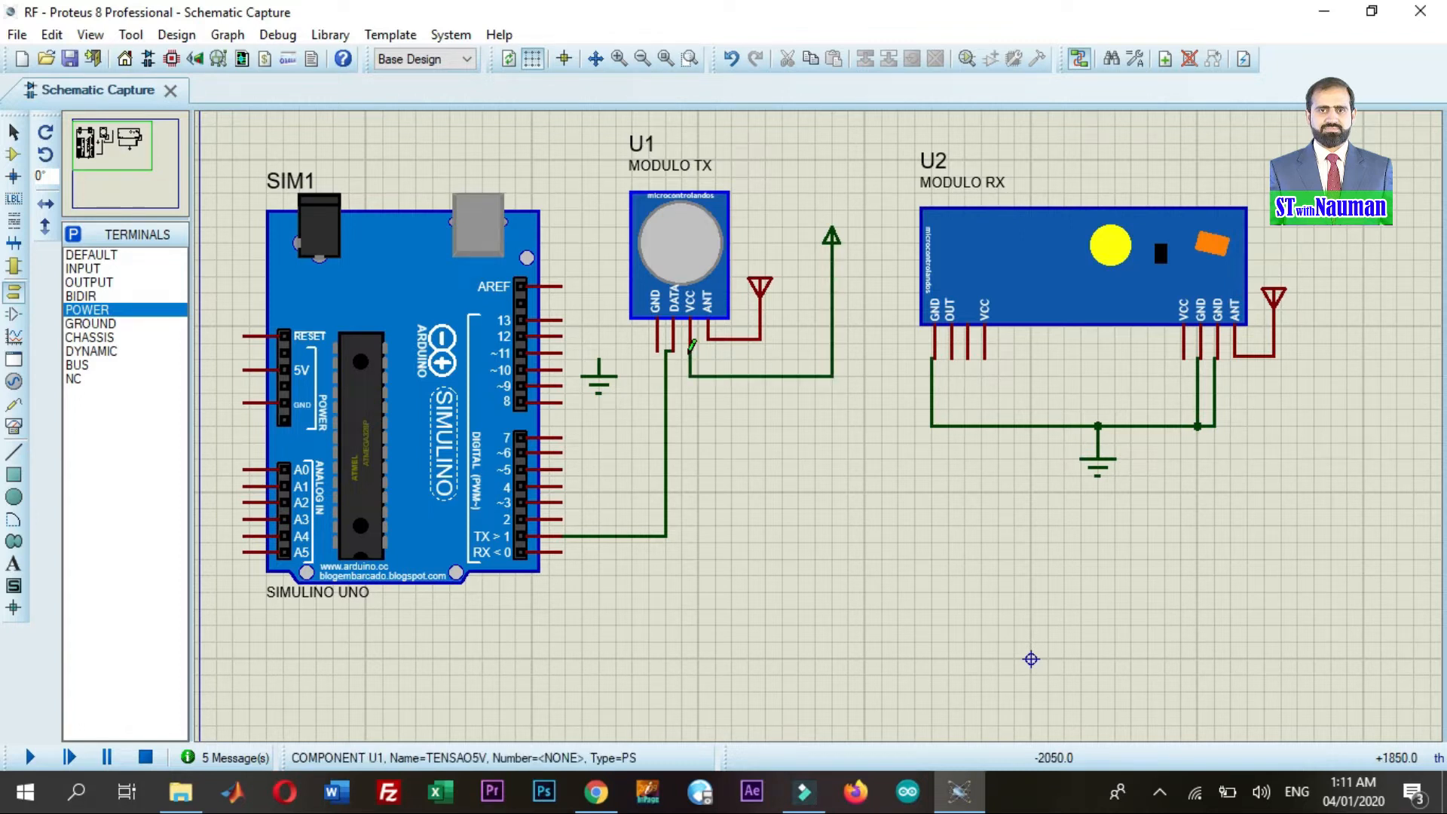
Extend the power wire to both VCC pins of MODULO RX
{"action": "left_click", "coordinate": [832, 374]}
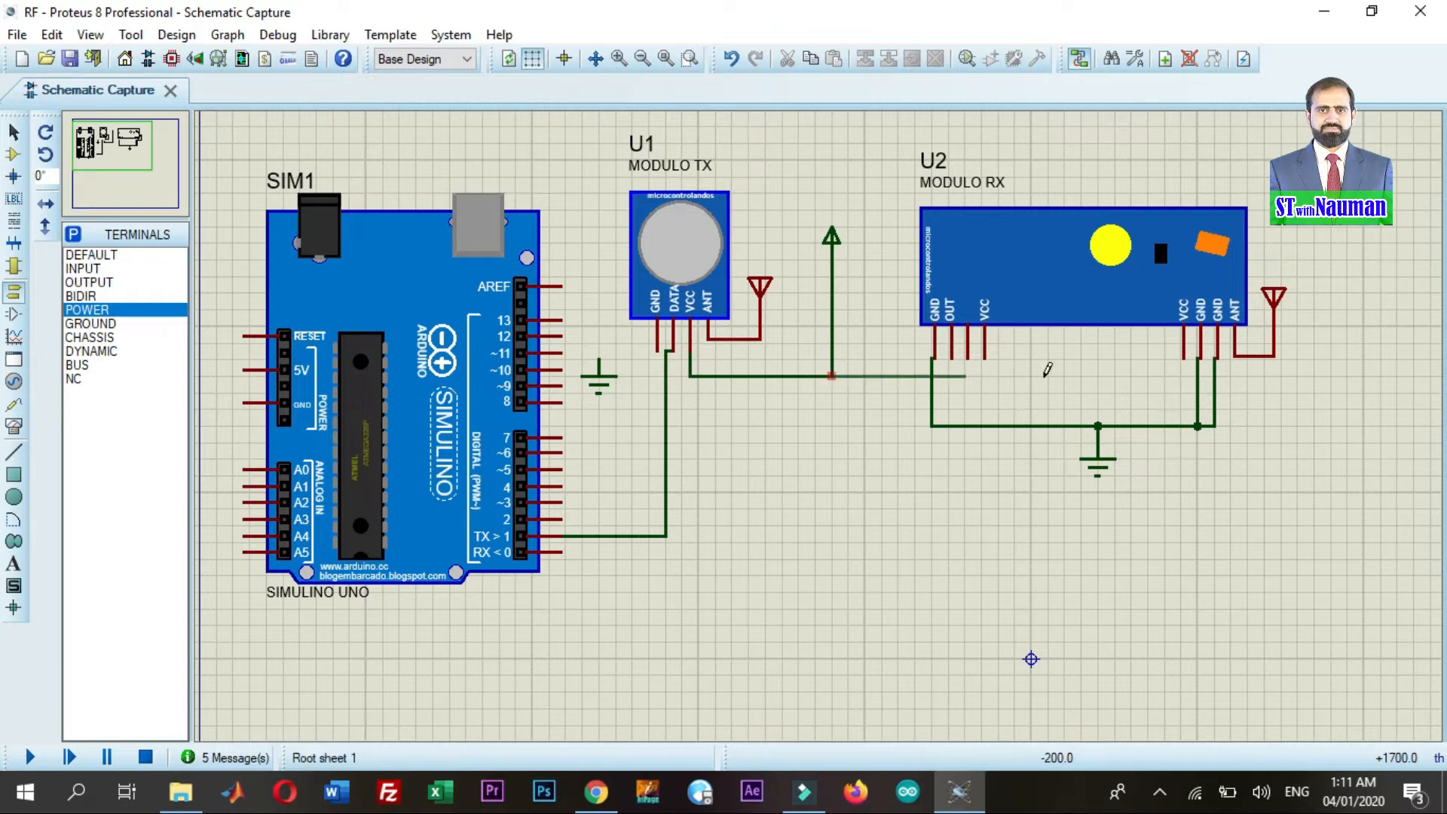
{"action": "left_click", "coordinate": [1185, 353]}
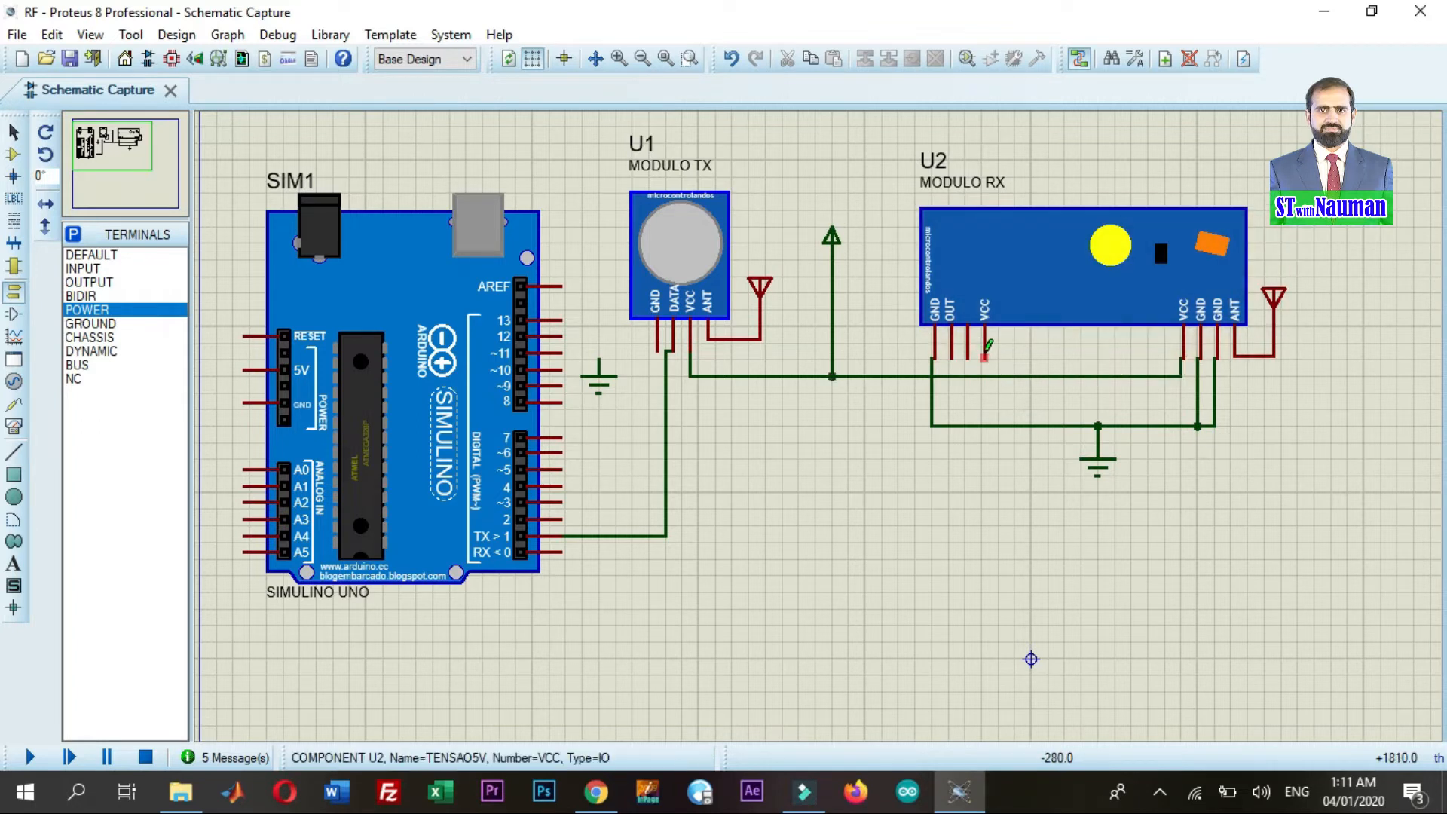
{"action": "left_click", "coordinate": [983, 374]}
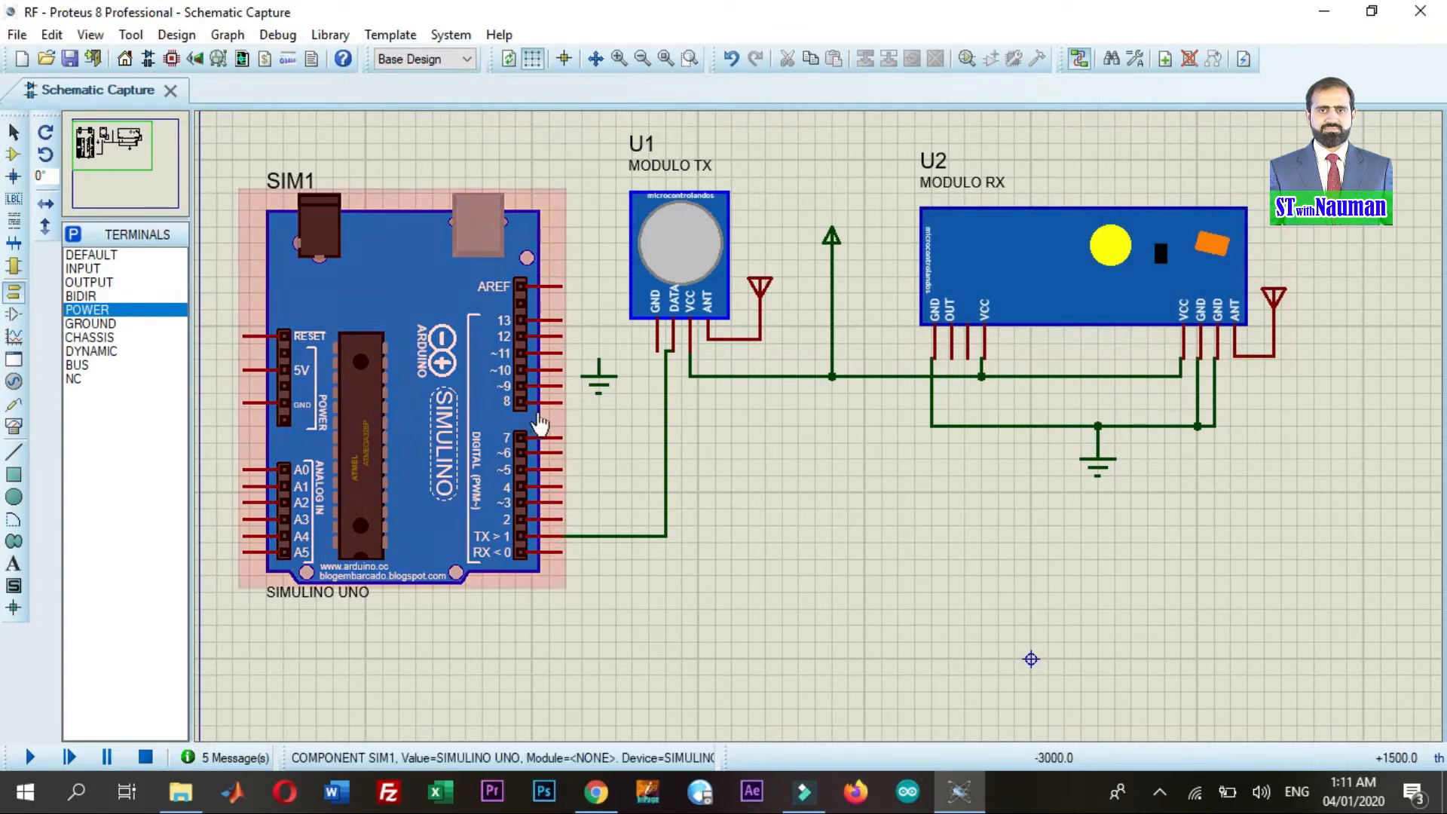
Wire MODULO TX's GND pin to the nearby ground terminal and route that ground around the Arduino to its GND pin
{"action": "left_click", "coordinate": [657, 345]}
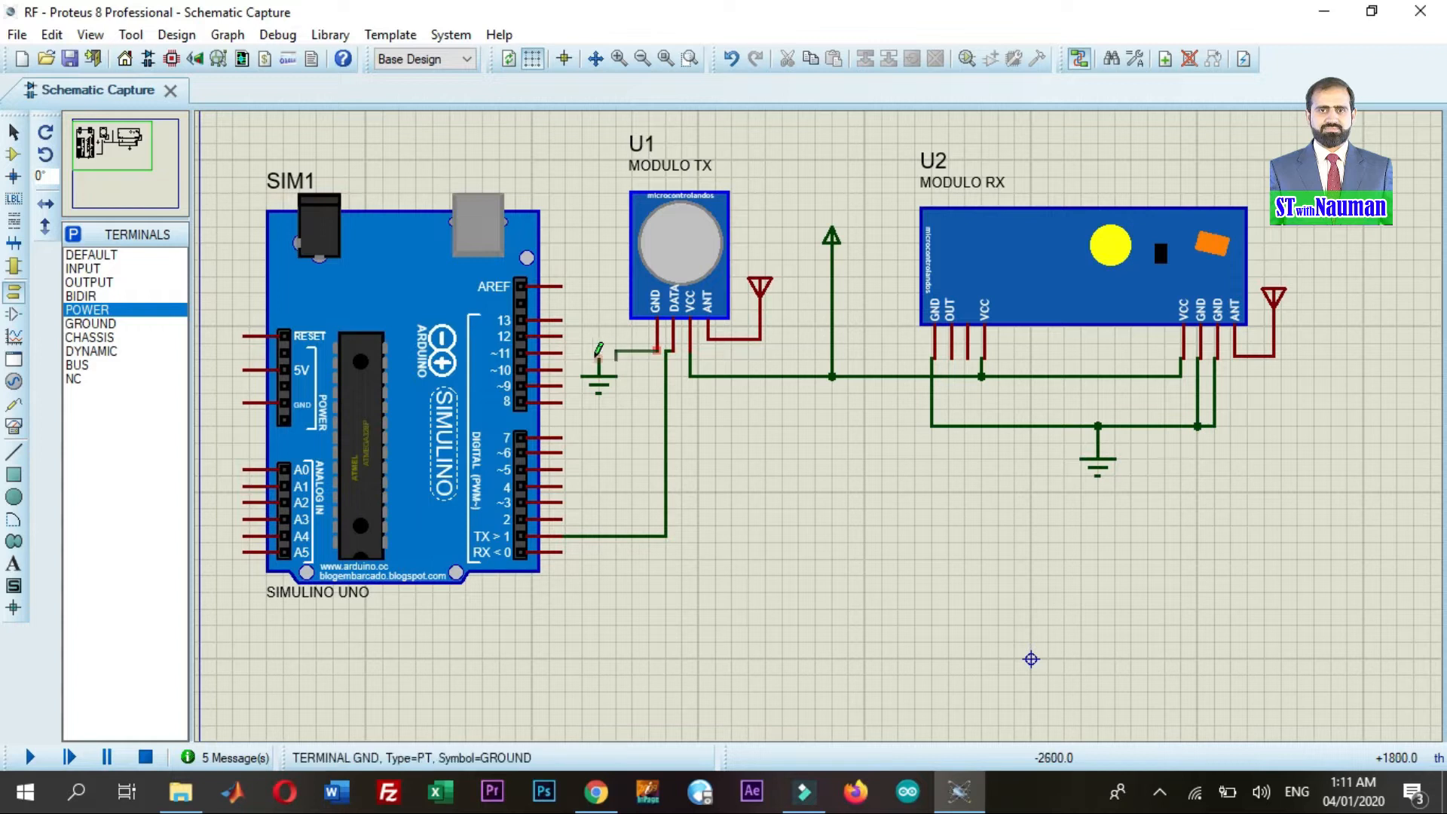
{"action": "left_click", "coordinate": [601, 354]}
{"action": "left_click", "coordinate": [601, 349]}
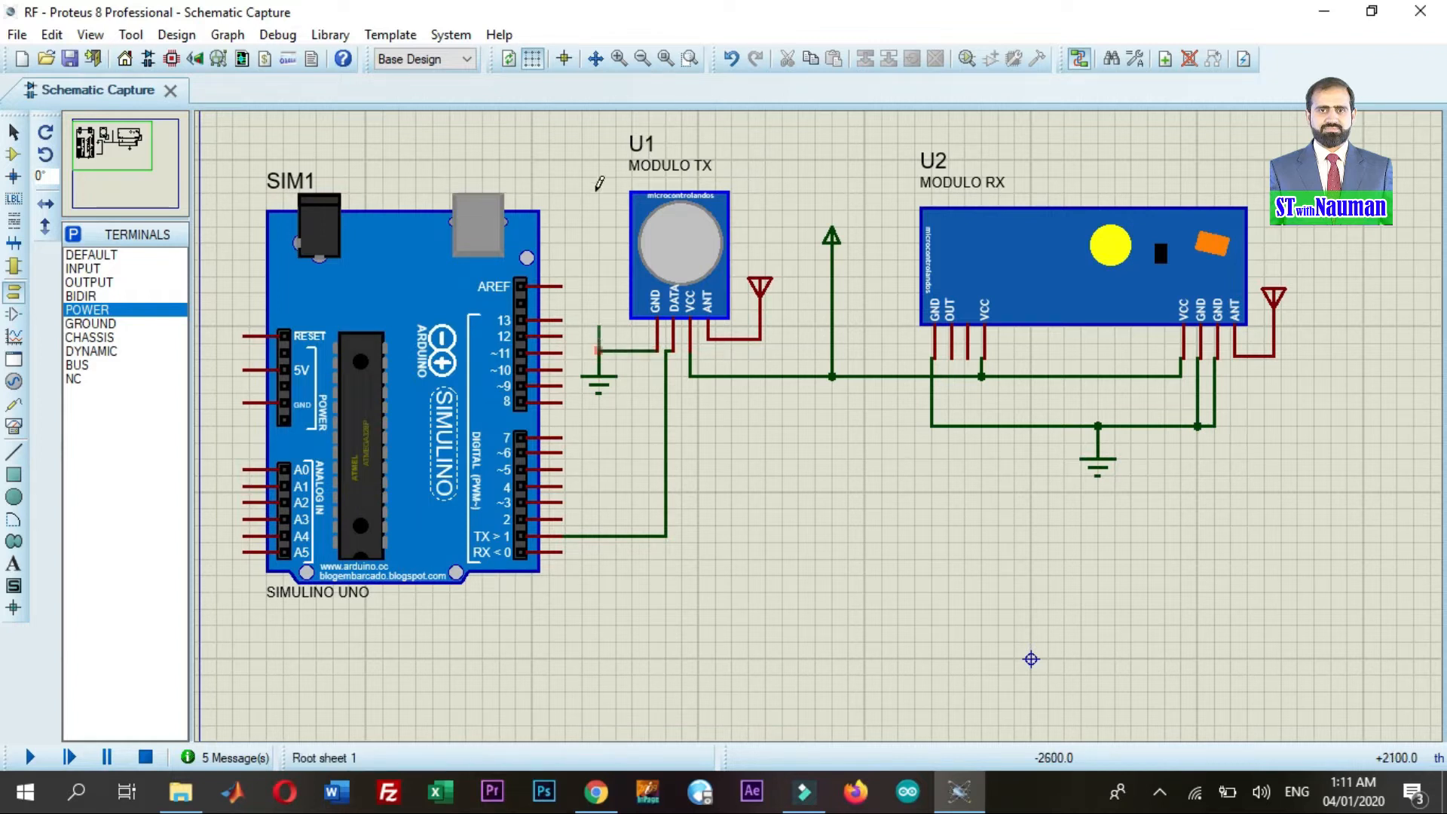
{"action": "left_click", "coordinate": [598, 144]}
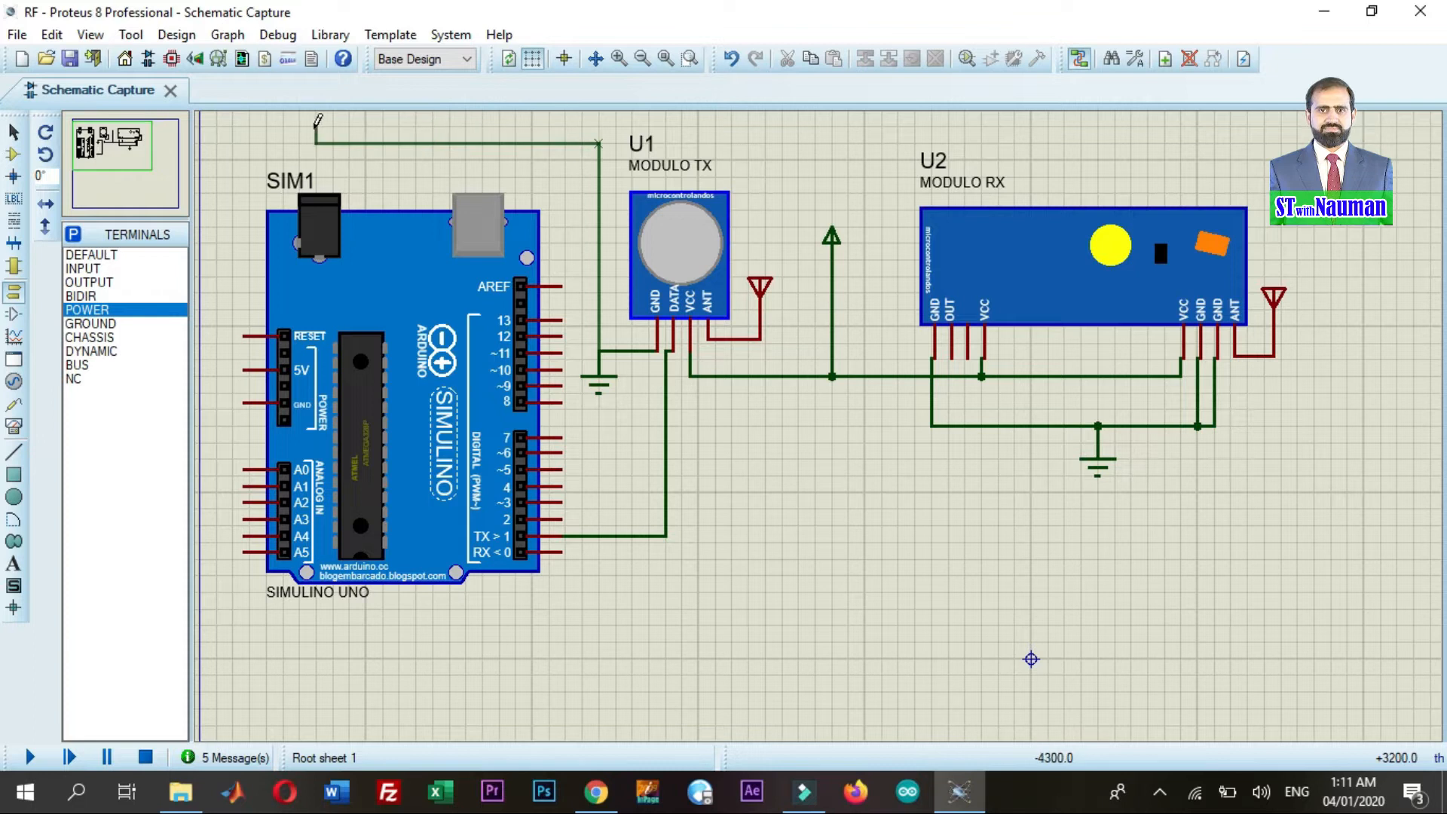
{"action": "left_click", "coordinate": [217, 142]}
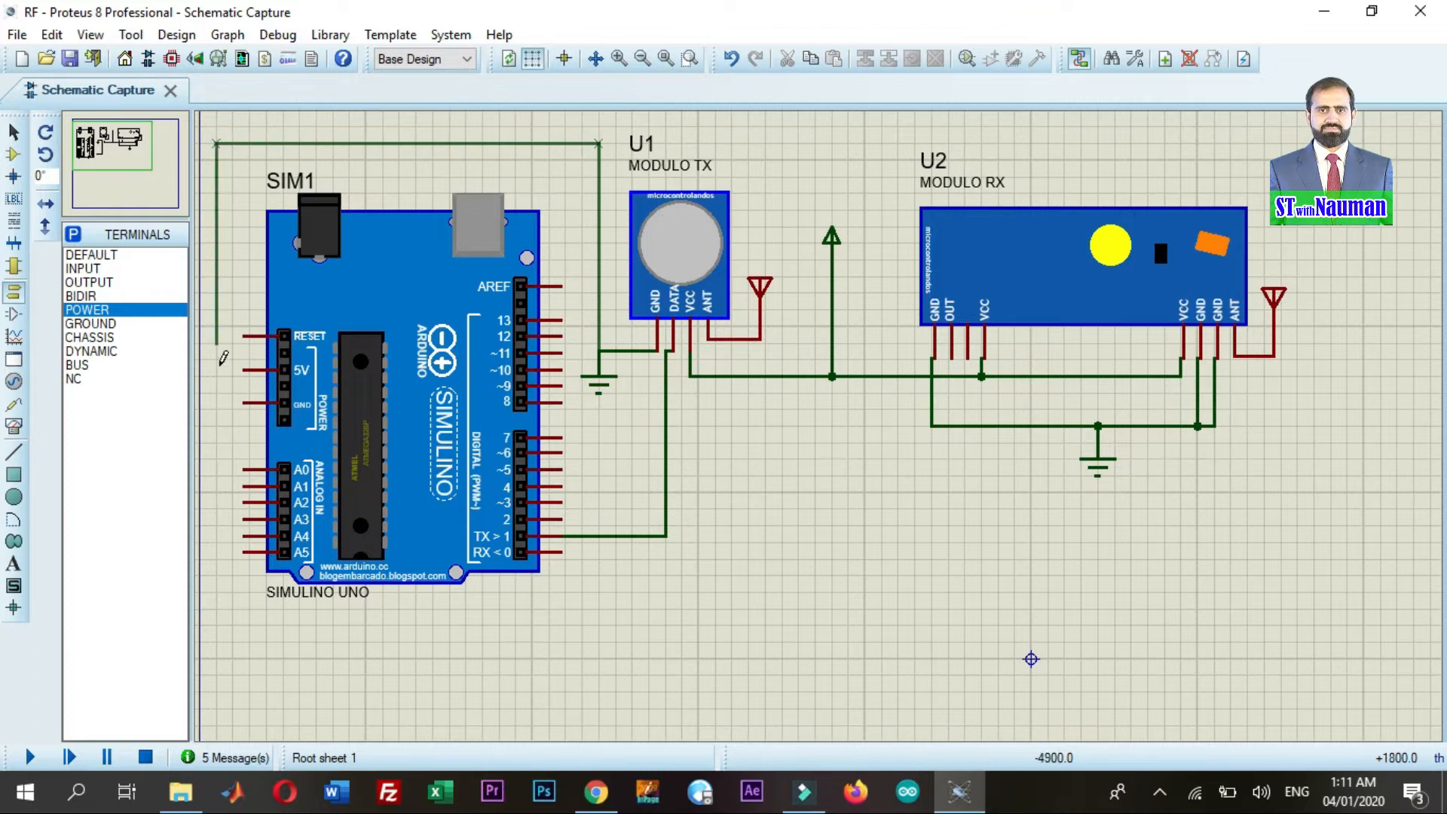
{"action": "left_click", "coordinate": [245, 405]}
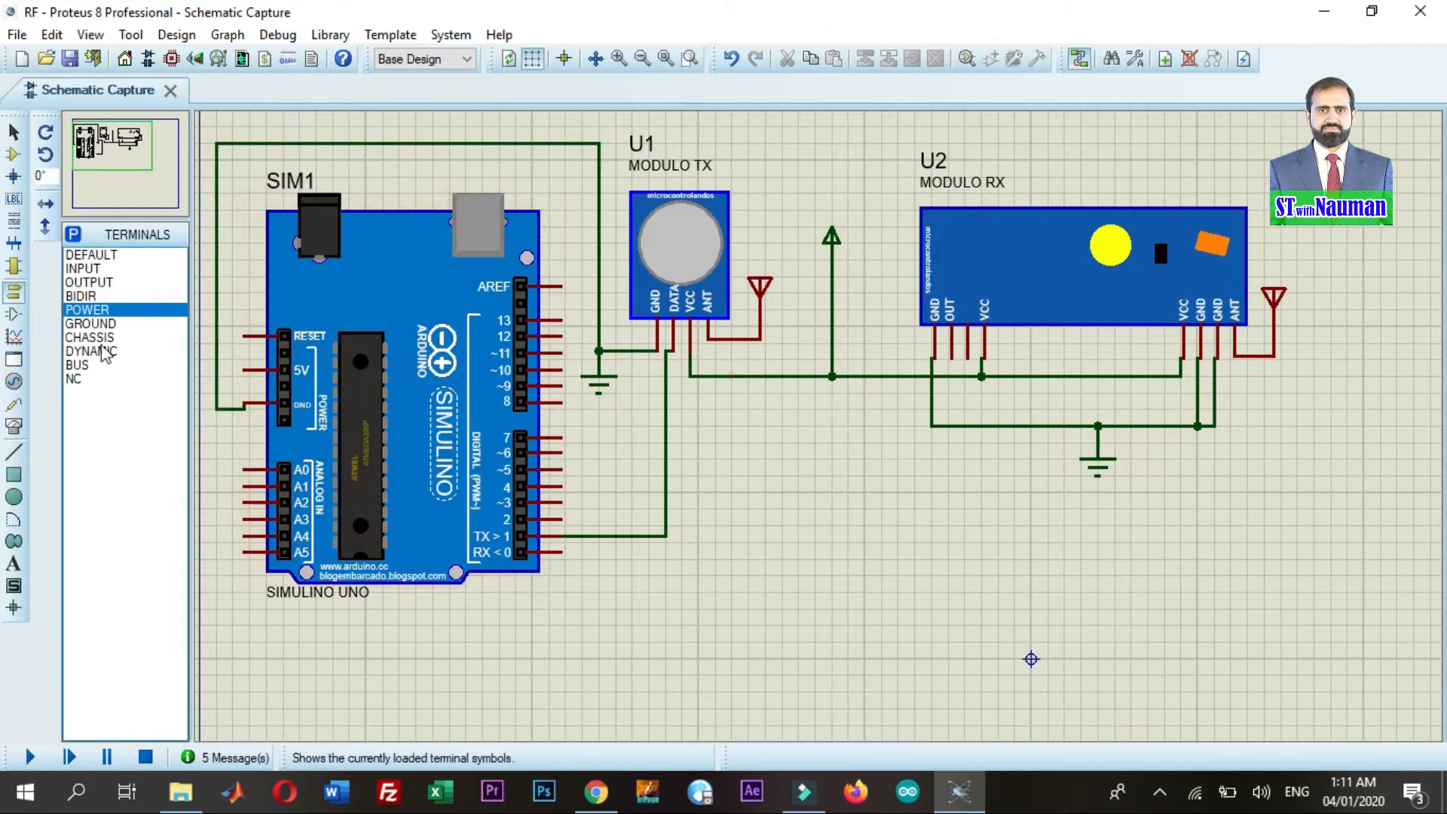
Place a VIRTUAL TERMINAL instrument below MODULO RX and wire its RXD pin to the OUT pin of MODULO RX
{"action": "left_click", "coordinate": [14, 426]}
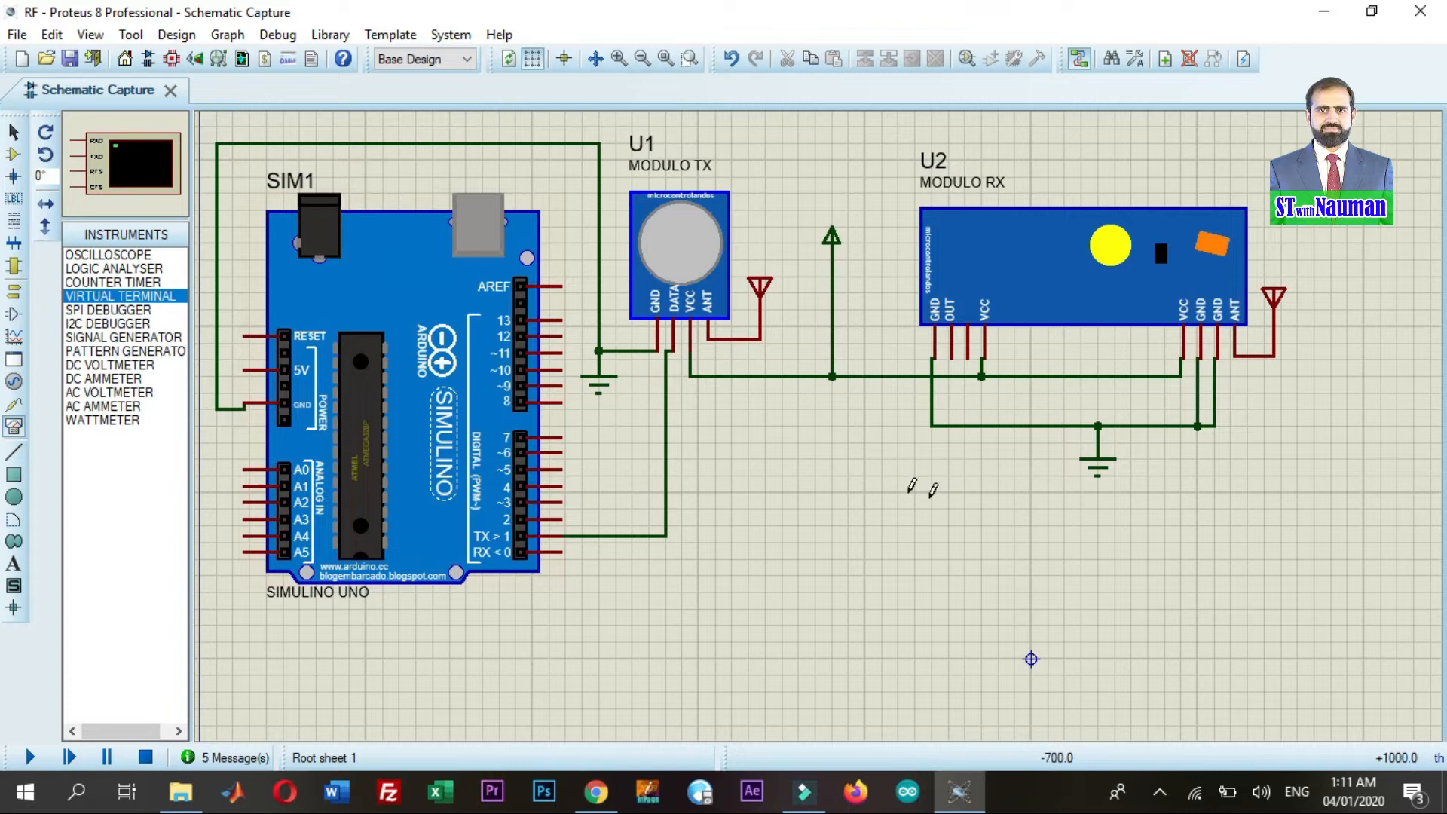
{"action": "left_click", "coordinate": [1042, 567]}
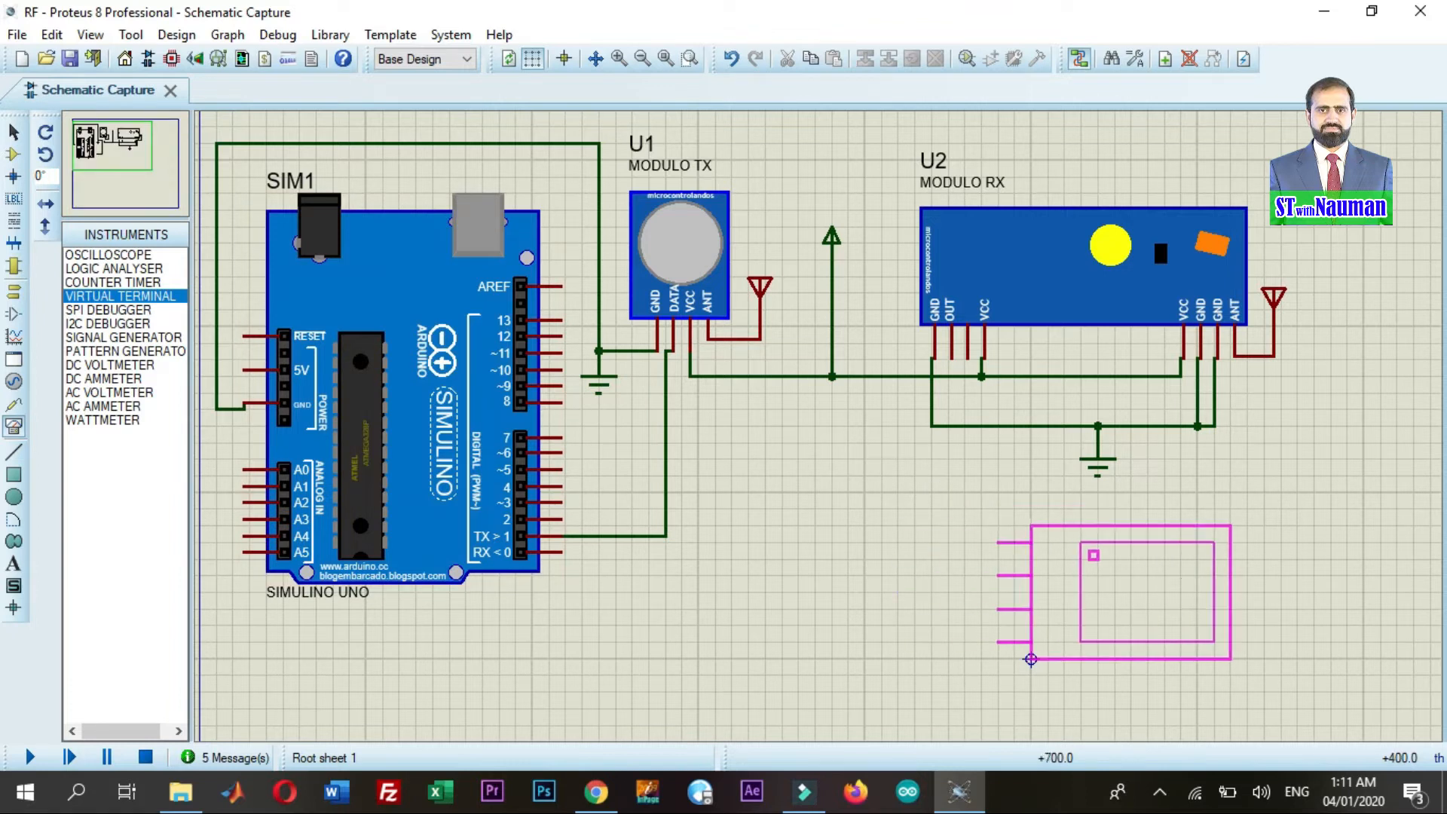
{"action": "left_click", "coordinate": [1078, 599]}
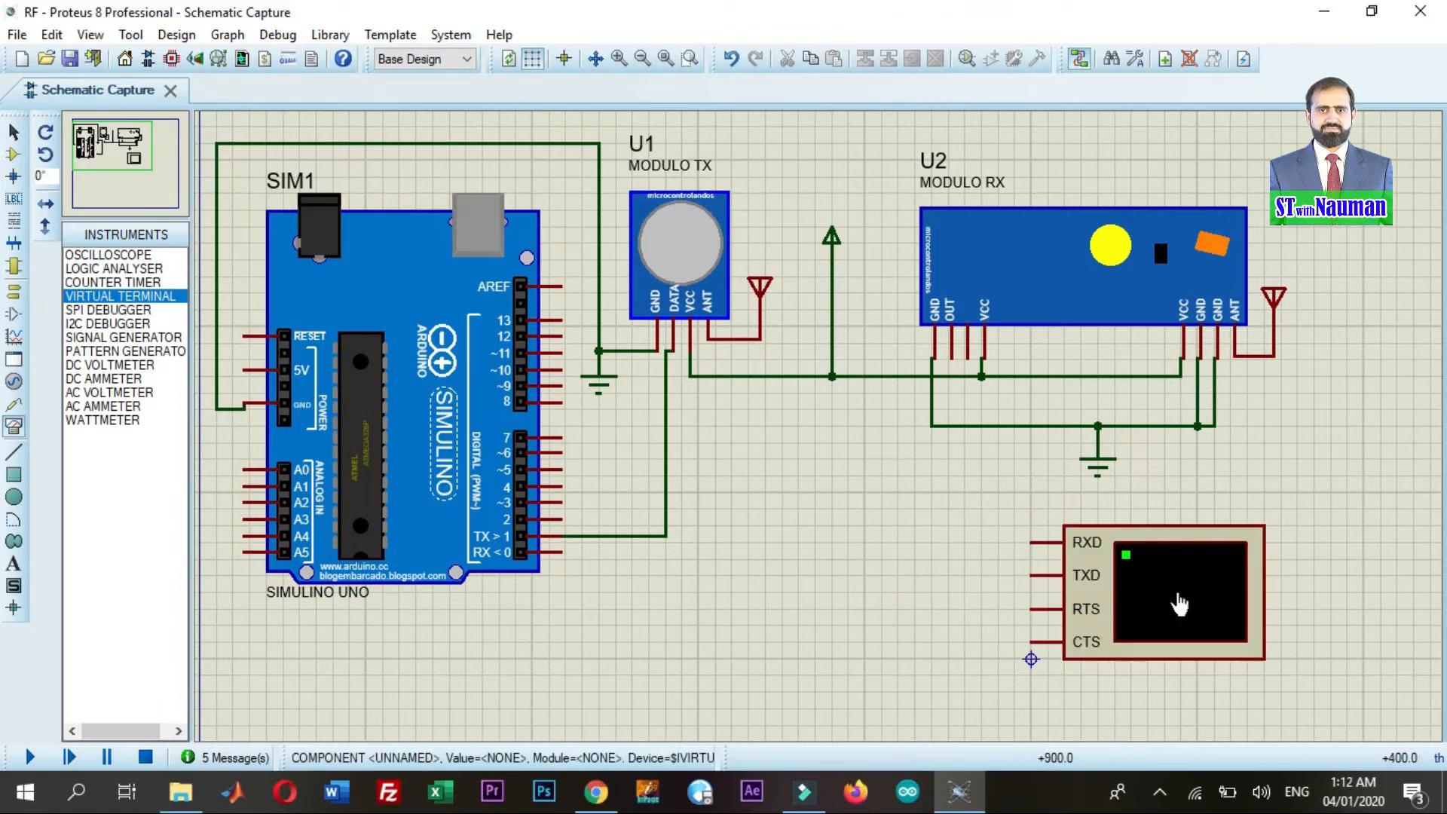
{"action": "left_click", "coordinate": [953, 355]}
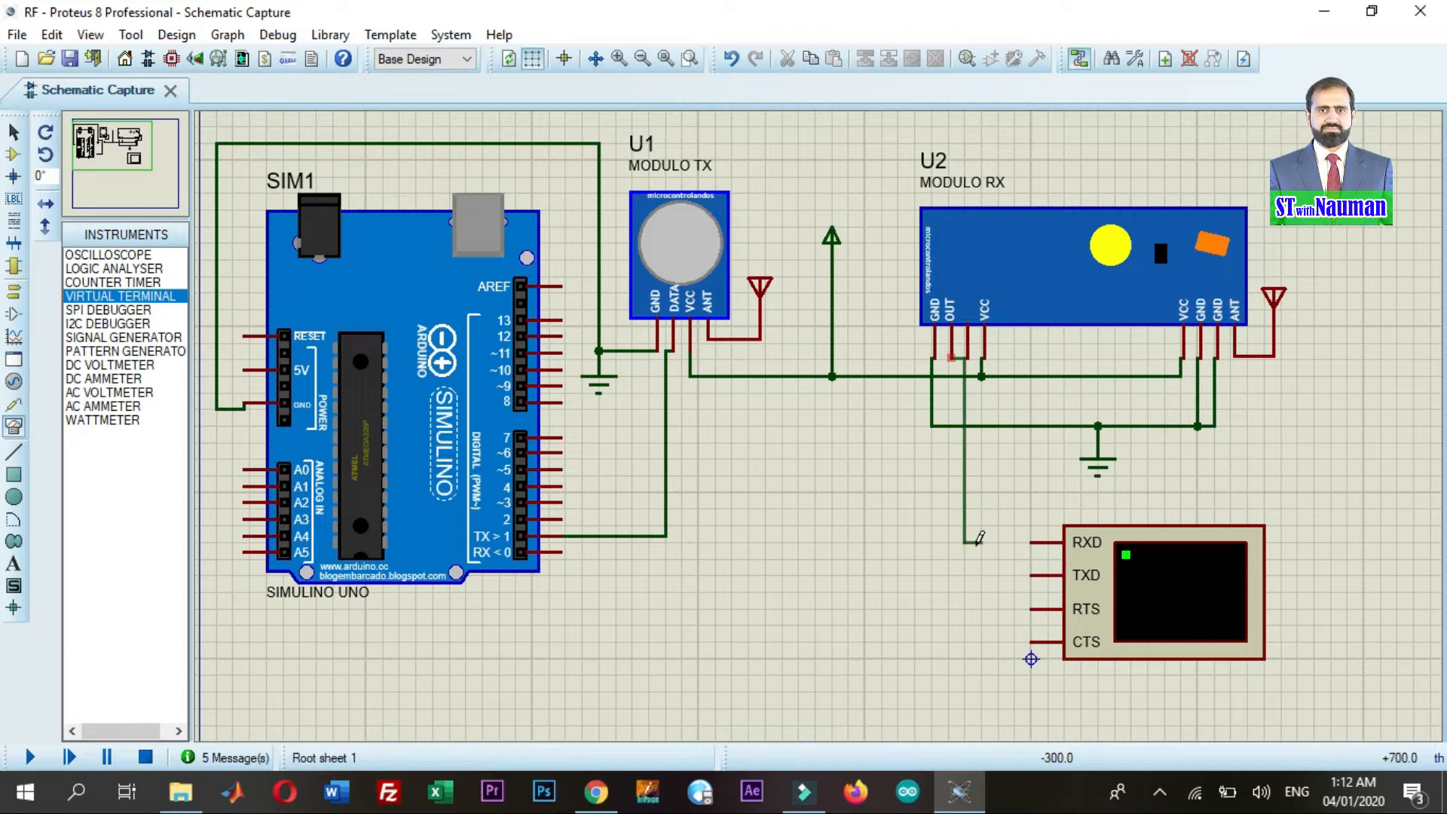
{"action": "left_click", "coordinate": [1038, 542]}
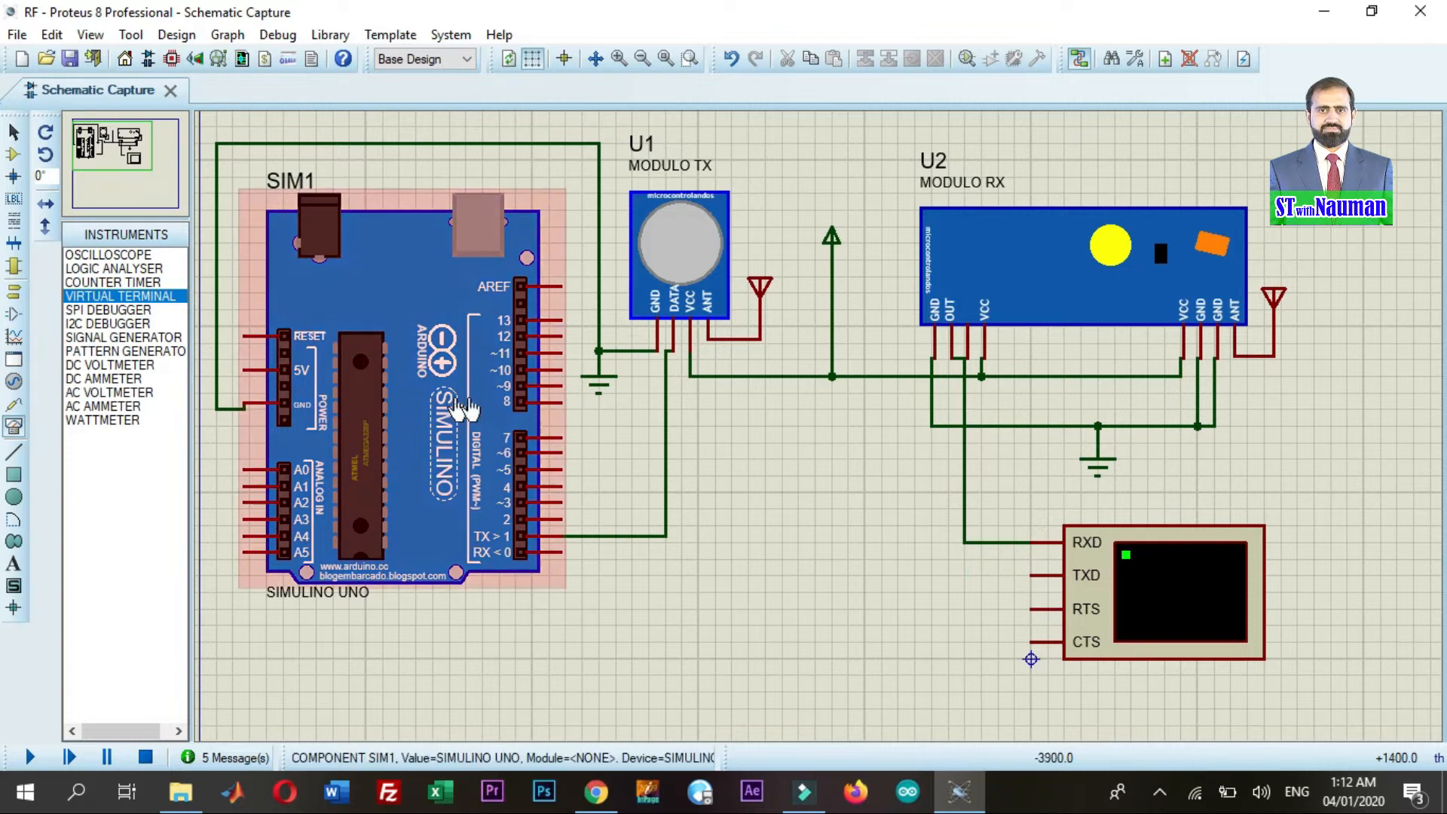
Switch to the Arduino IDE and add a Serial begin statement with a baud rate of 9600 inside setup()
{"action": "left_click", "coordinate": [910, 792]}
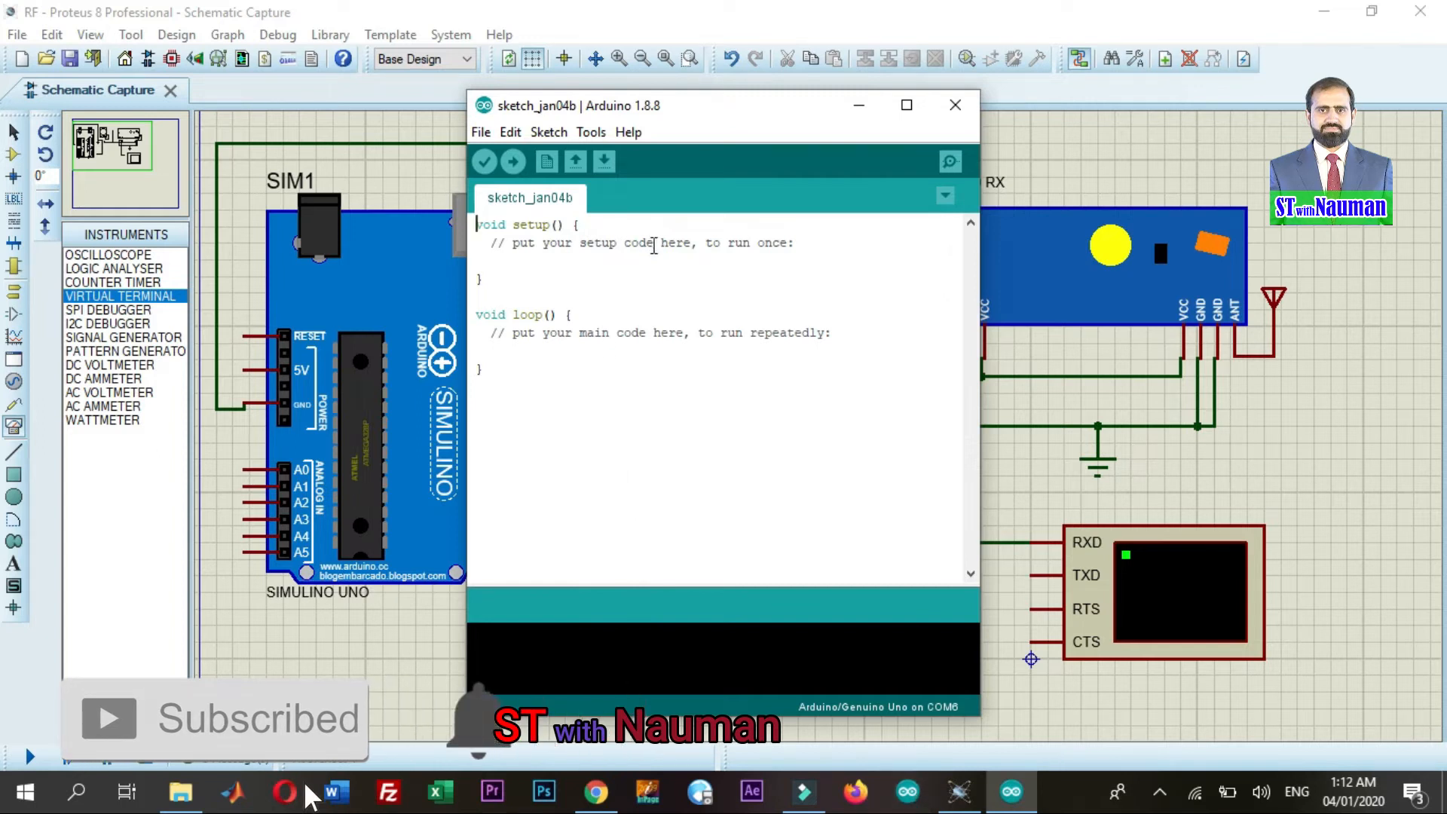
{"action": "left_click", "coordinate": [586, 225]}
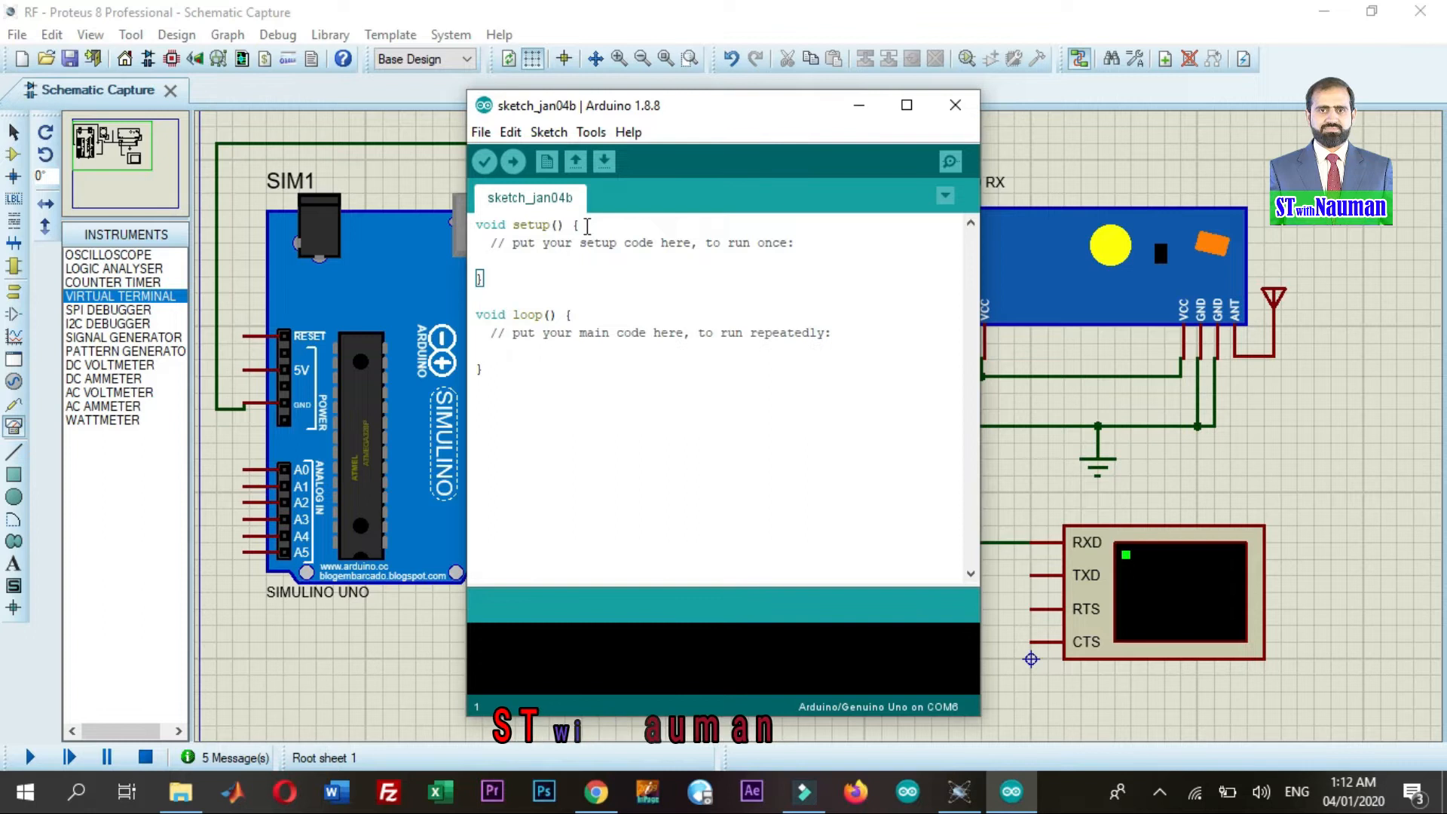
{"action": "key", "text": "Return"}
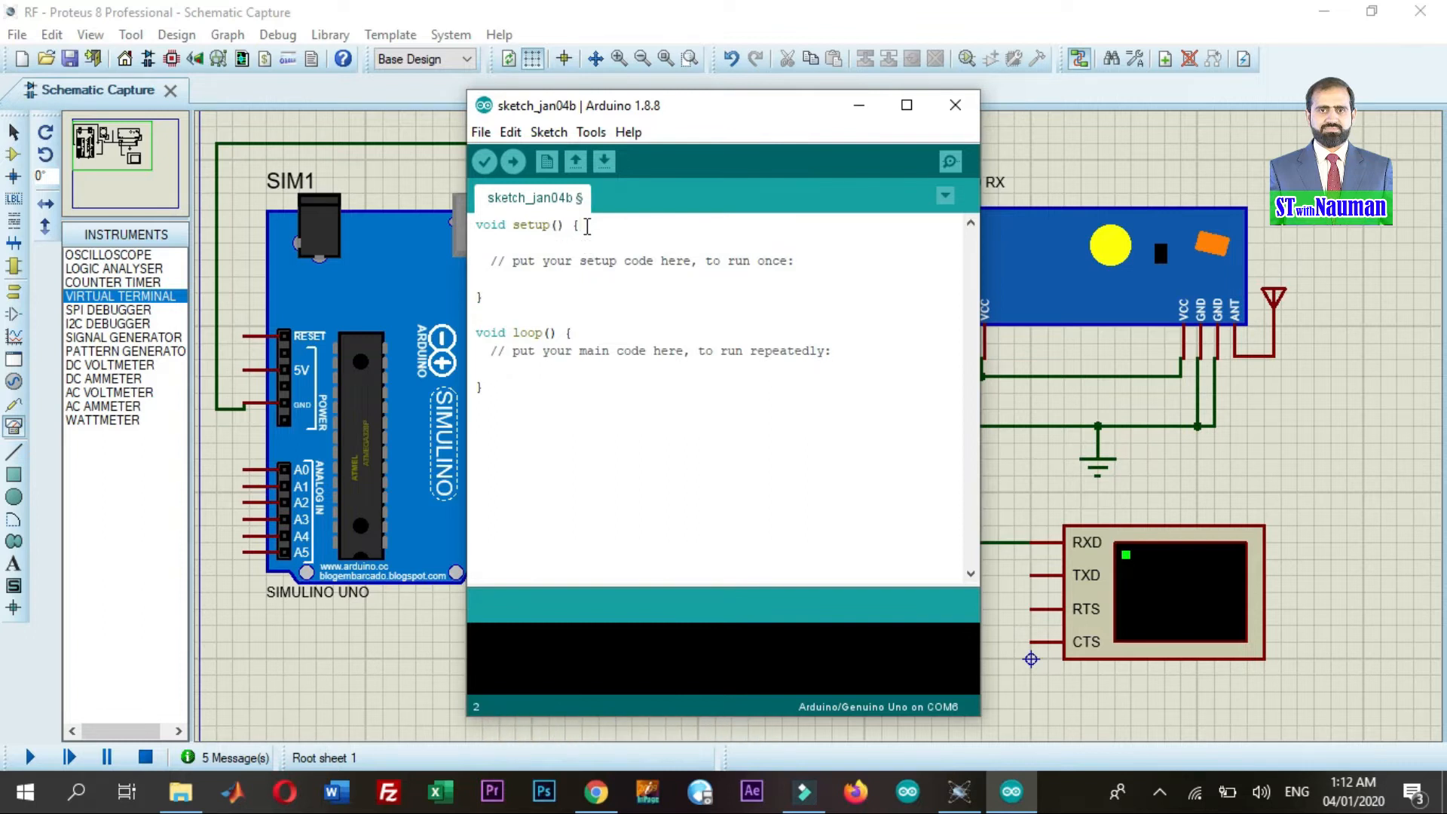
{"action": "type", "text": "Serial"}
{"action": "left_click", "coordinate": [587, 226]}
{"action": "type", "text": "be"}
{"action": "key", "text": "BackSpace"}
{"action": "key", "text": "BackSpace"}
{"action": "key", "text": "BackSpace"}
{"action": "key", "text": "BackSpace"}
{"action": "left_click", "coordinate": [536, 244]}
{"action": "type", "text": ".begin()"}
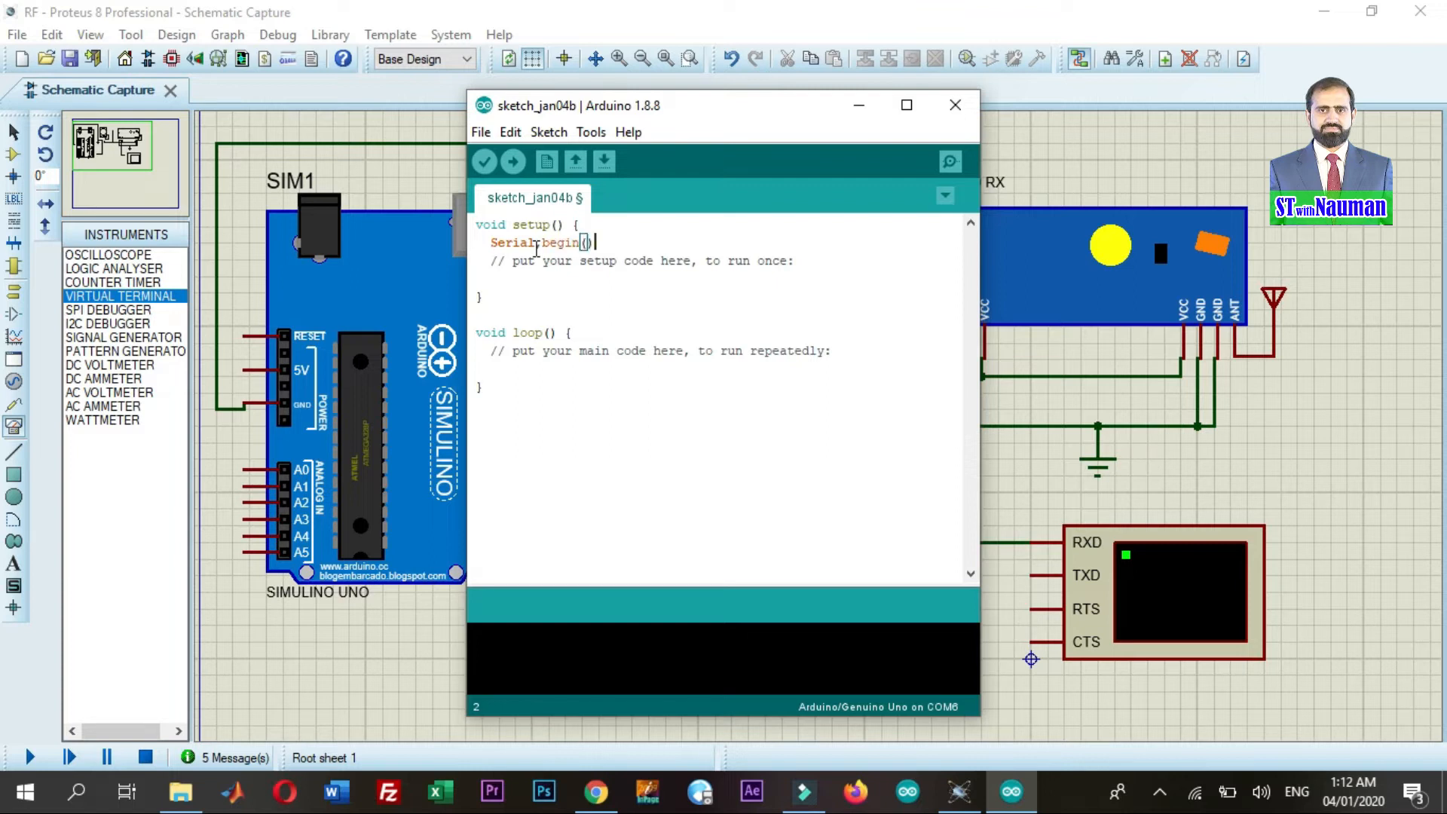
{"action": "key", "text": "Left"}
{"action": "type", "text": "9600"}
{"action": "type", "text": ";"}
Add a Serial.print() call with an empty quoted string at the start of loop()
{"action": "left_click", "coordinate": [581, 330]}
{"action": "key", "text": "Return"}
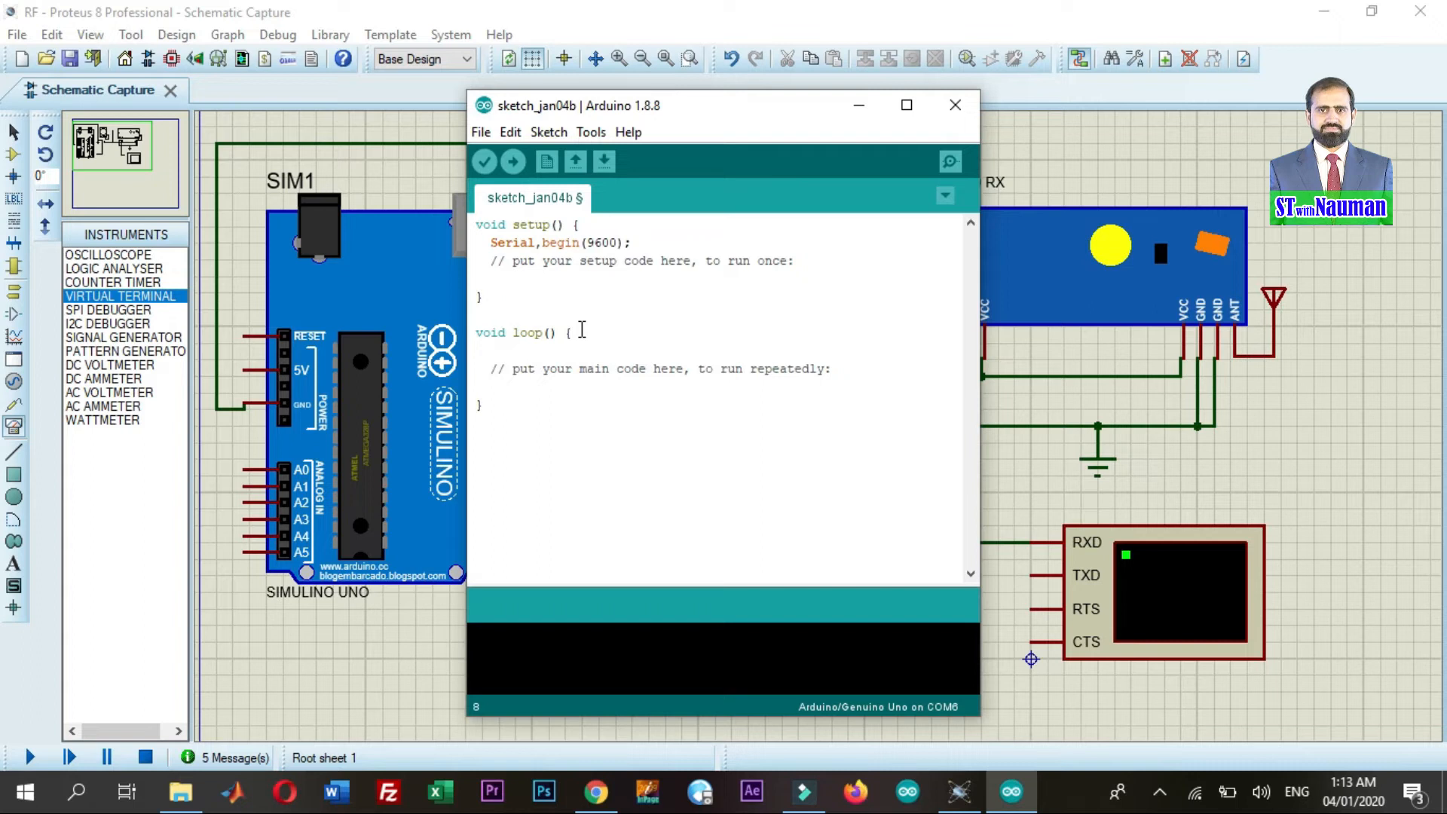
{"action": "type", "text": "Serial.Print"}
{"action": "key", "text": "BackSpace"}
{"action": "key", "text": "BackSpace"}
{"action": "key", "text": "BackSpace"}
{"action": "key", "text": "BackSpace"}
{"action": "type", "text": "print()"}
{"action": "key", "text": "Left"}
{"action": "type", "text": "\"\""}
{"action": "key", "text": "Left"}
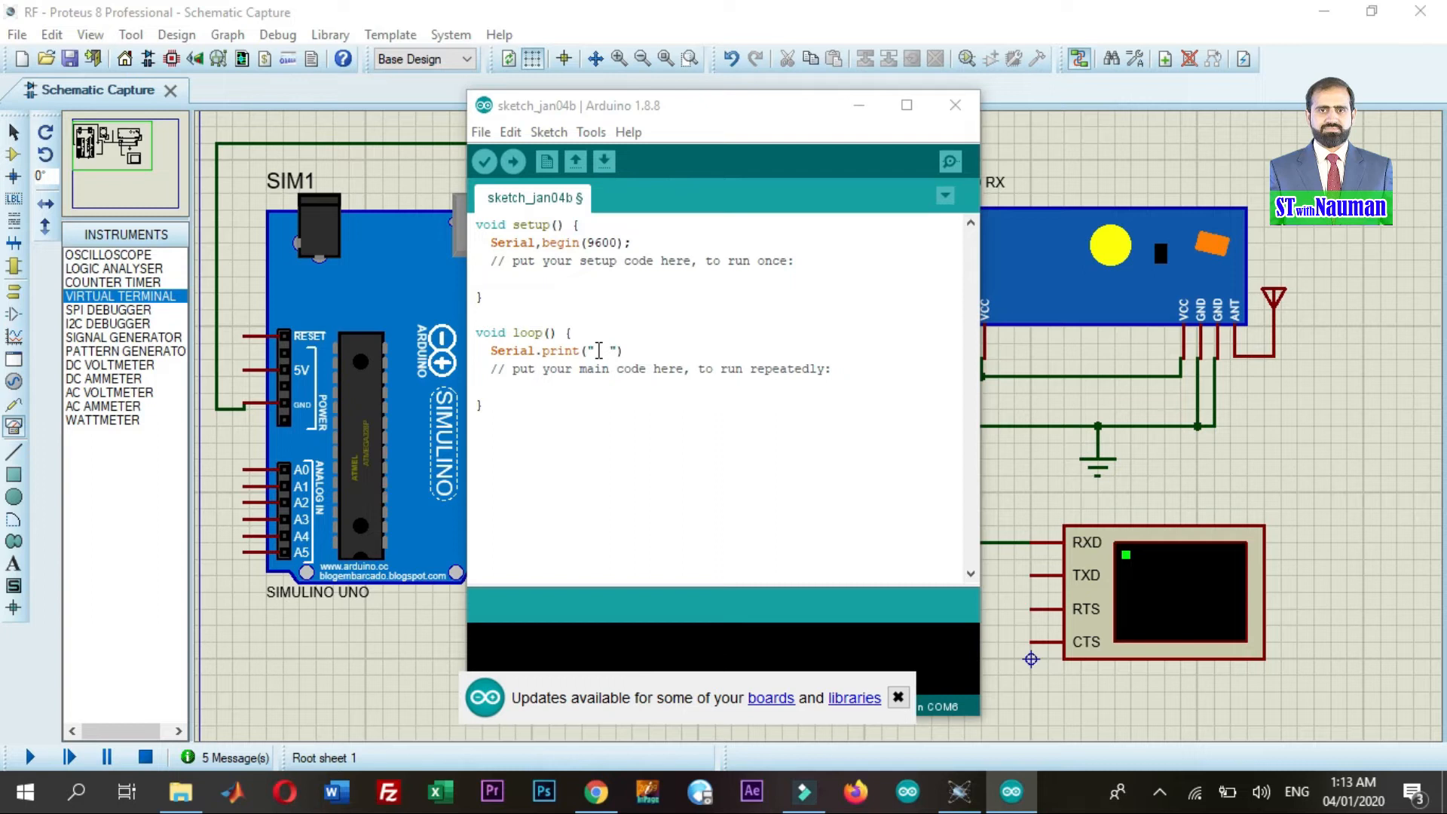
Fill the printed string with "Subscribe my Channel" followed by the channel's name, and end the statement with a semicolon
{"action": "type", "text": "b"}
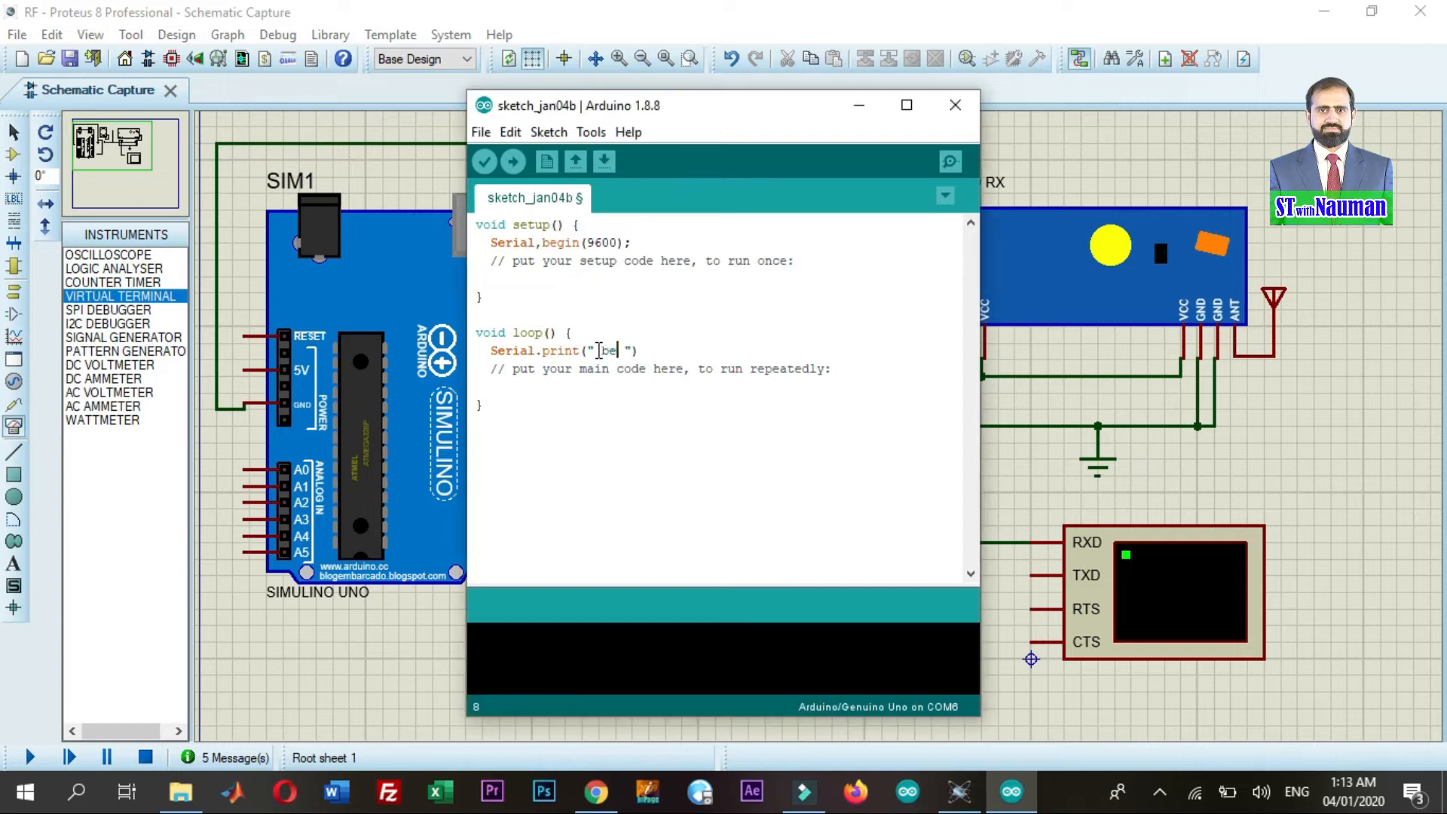
{"action": "key", "text": "BackSpace"}
{"action": "type", "text": "Subsc"}
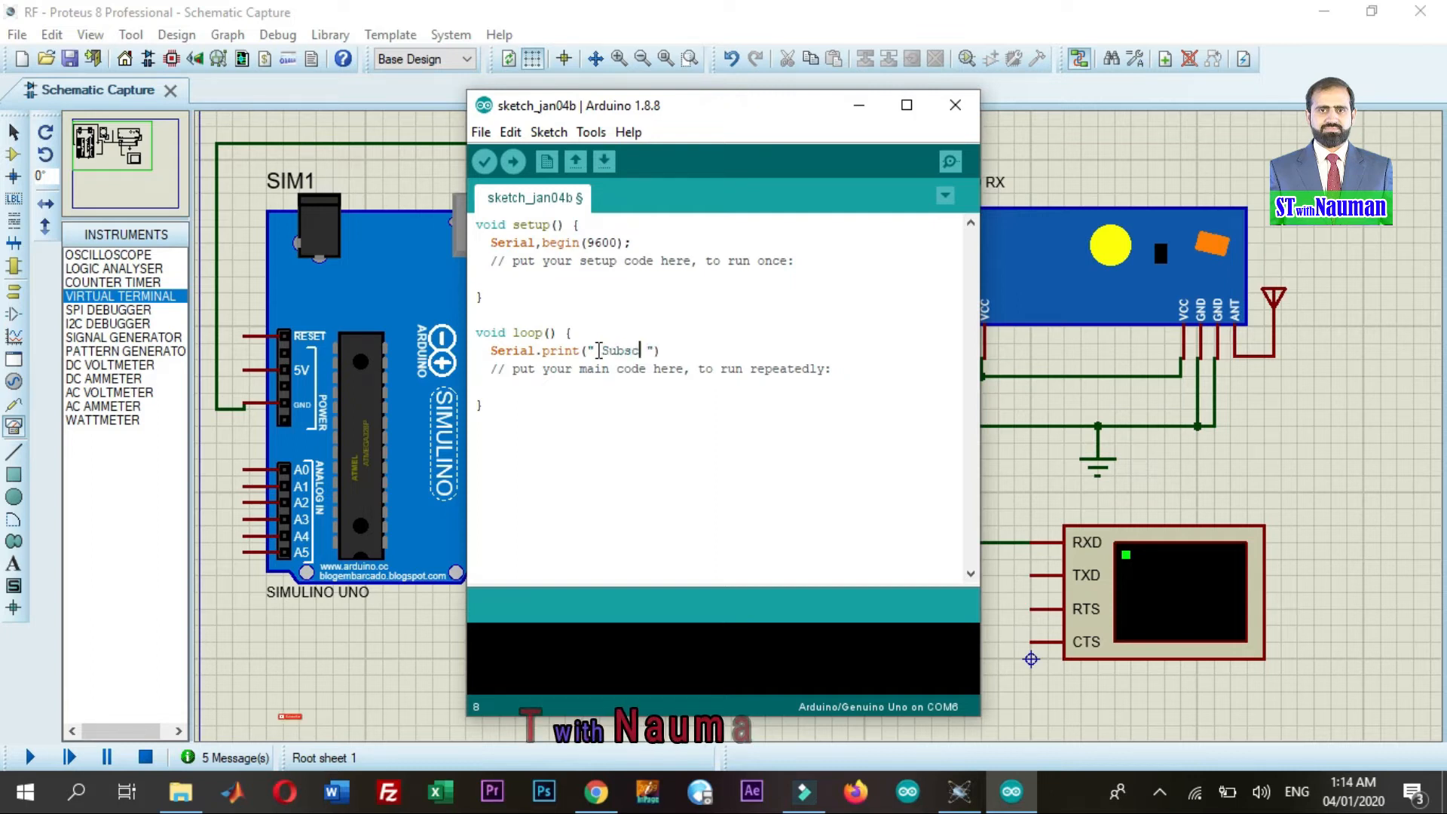
{"action": "type", "text": "ribe my"}
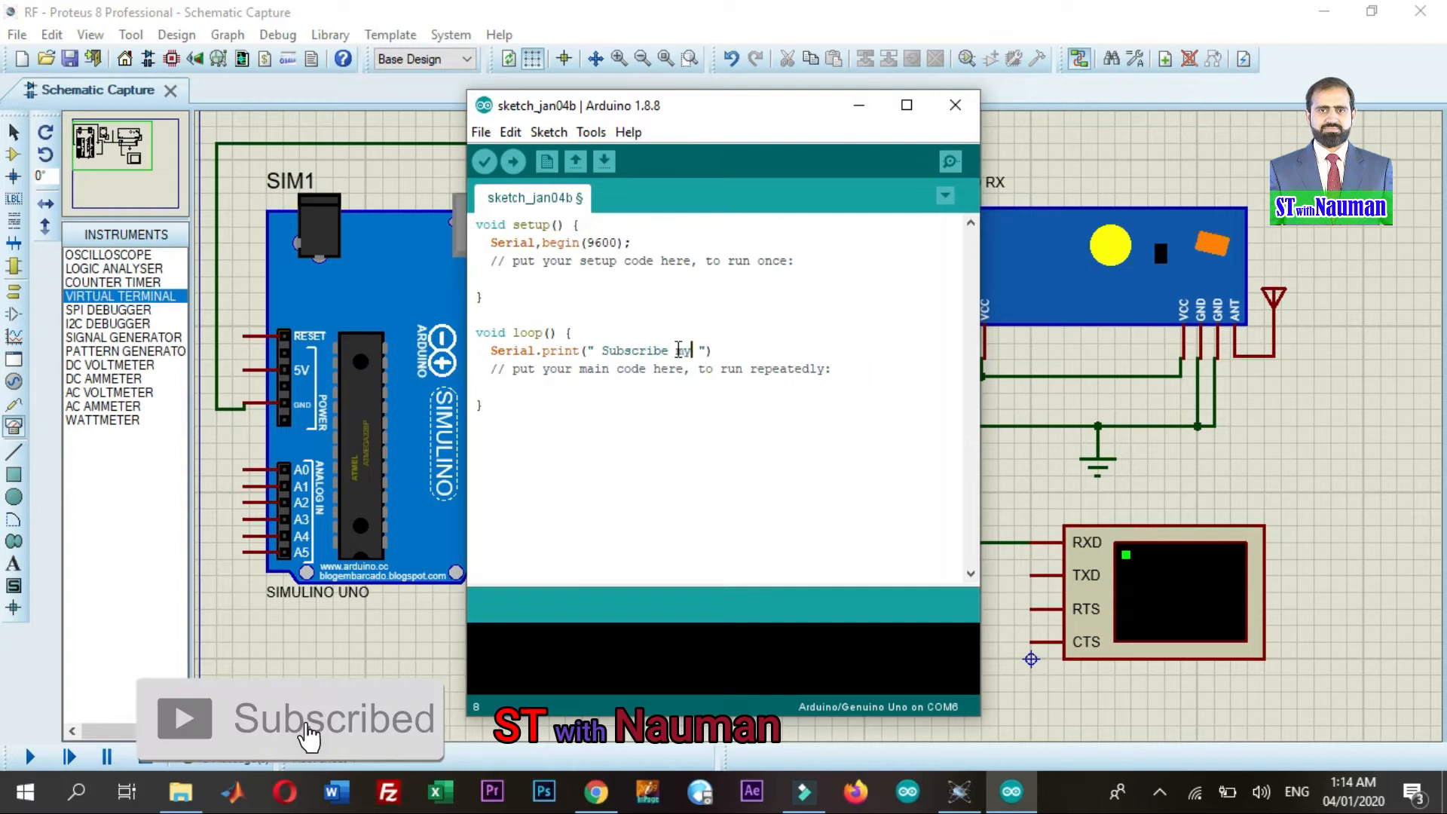
{"action": "type", "text": " Channel  "}
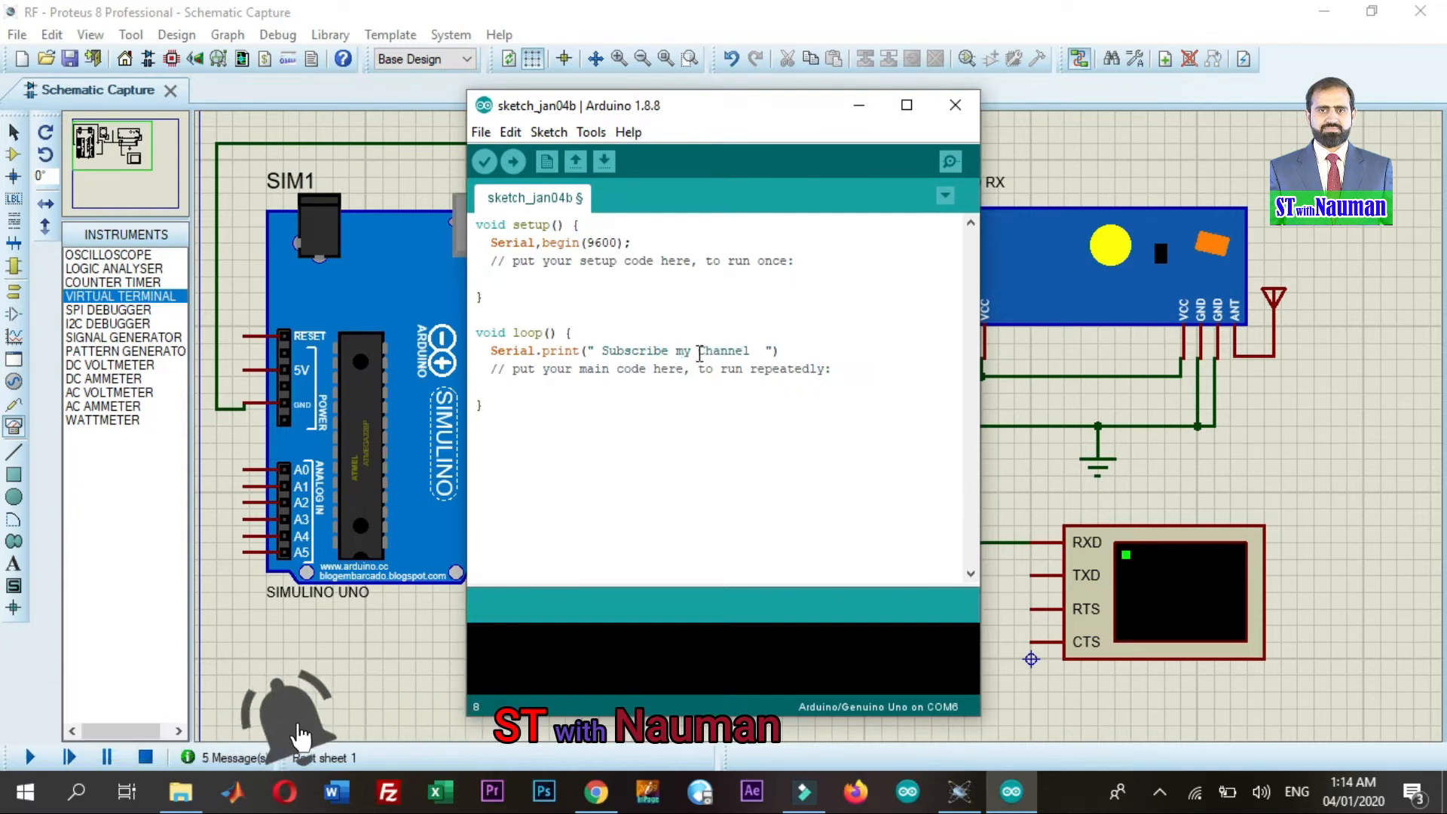
{"action": "type", "text": "ST"}
{"action": "type", "text": "with "}
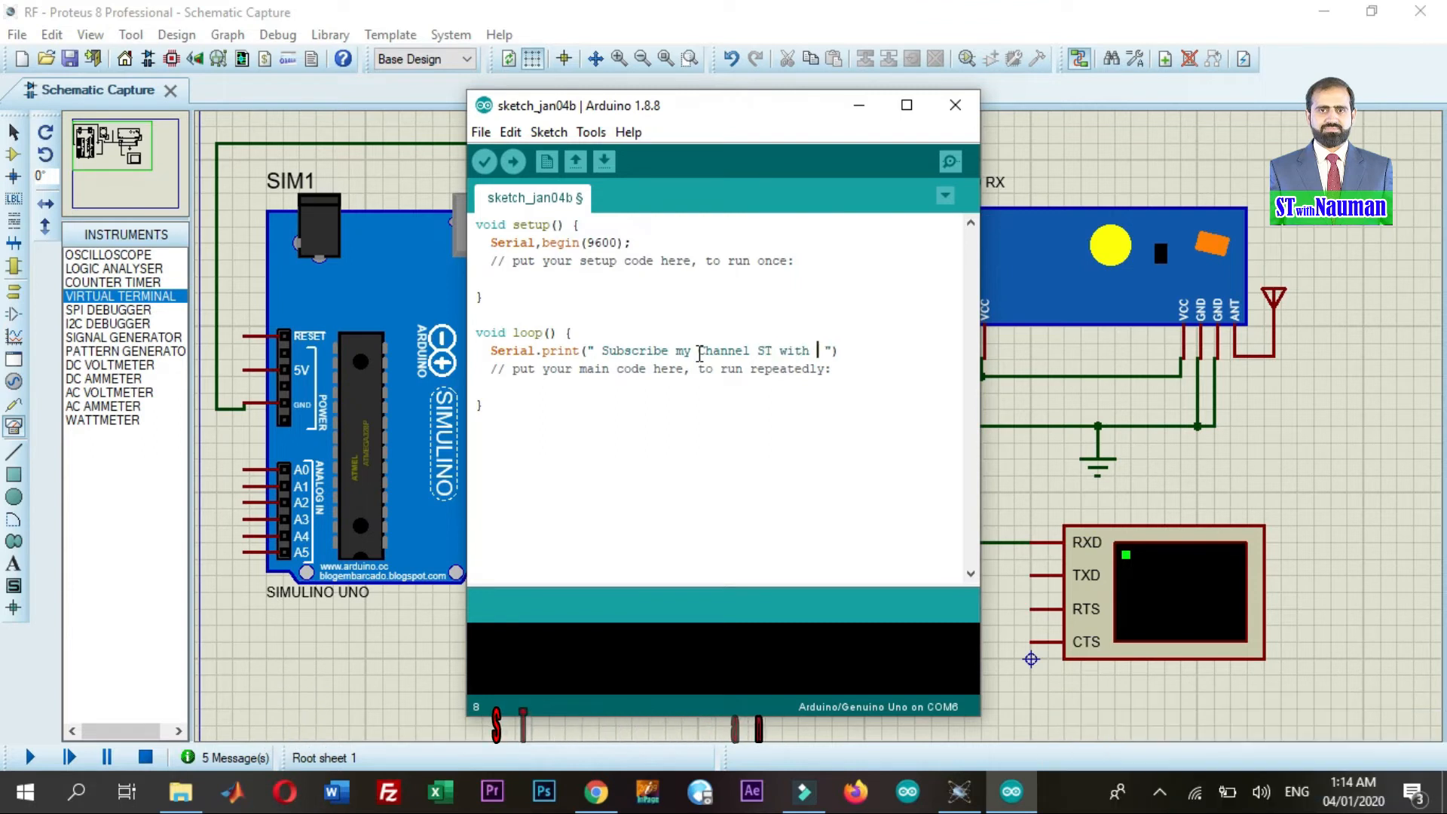
{"action": "type", "text": "Nauman"}
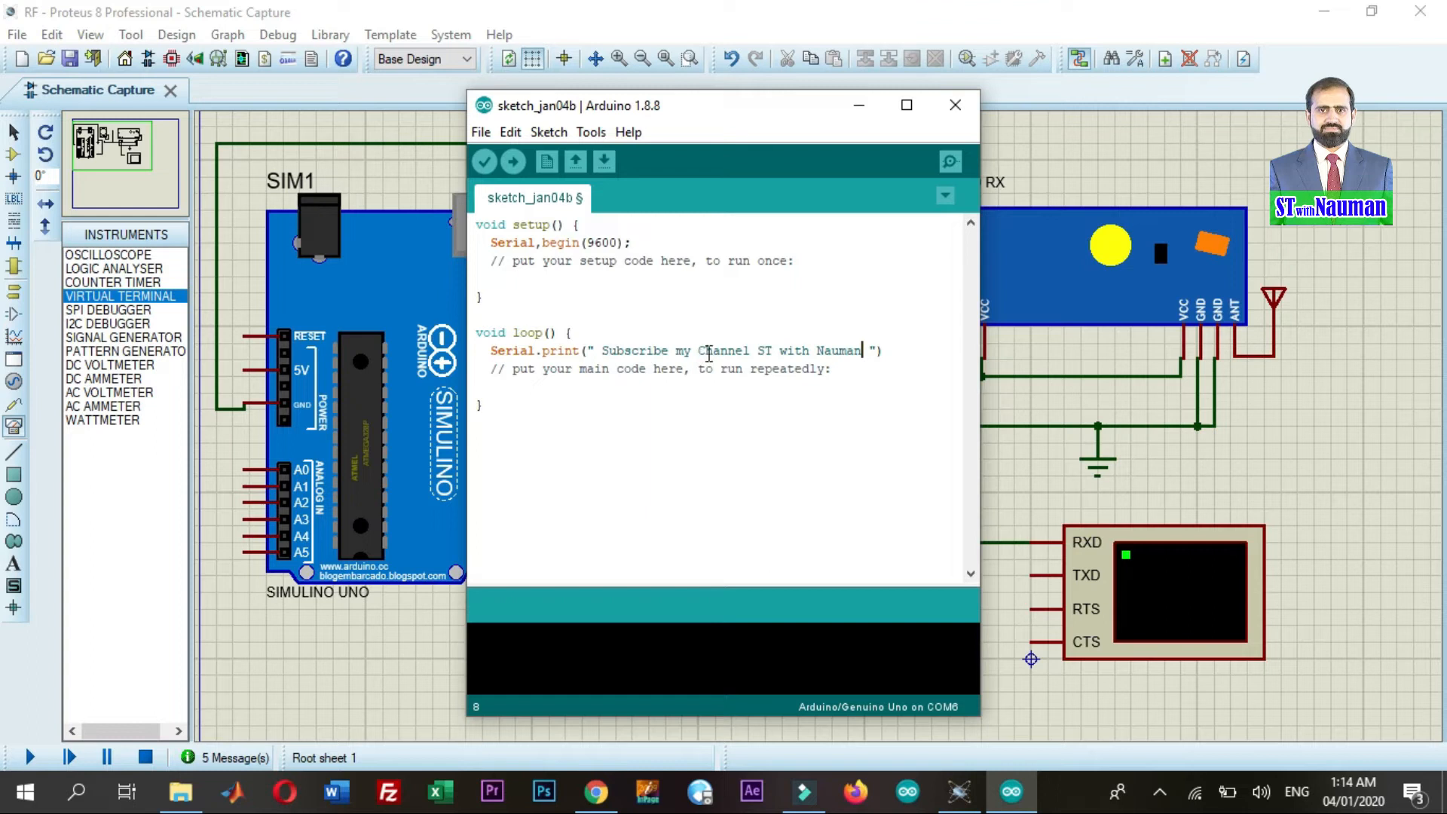
{"action": "left_click", "coordinate": [888, 352]}
{"action": "type", "text": ";"}
Add the line delay(1000); below the Serial.print statement in loop()
{"action": "key", "text": "Return"}
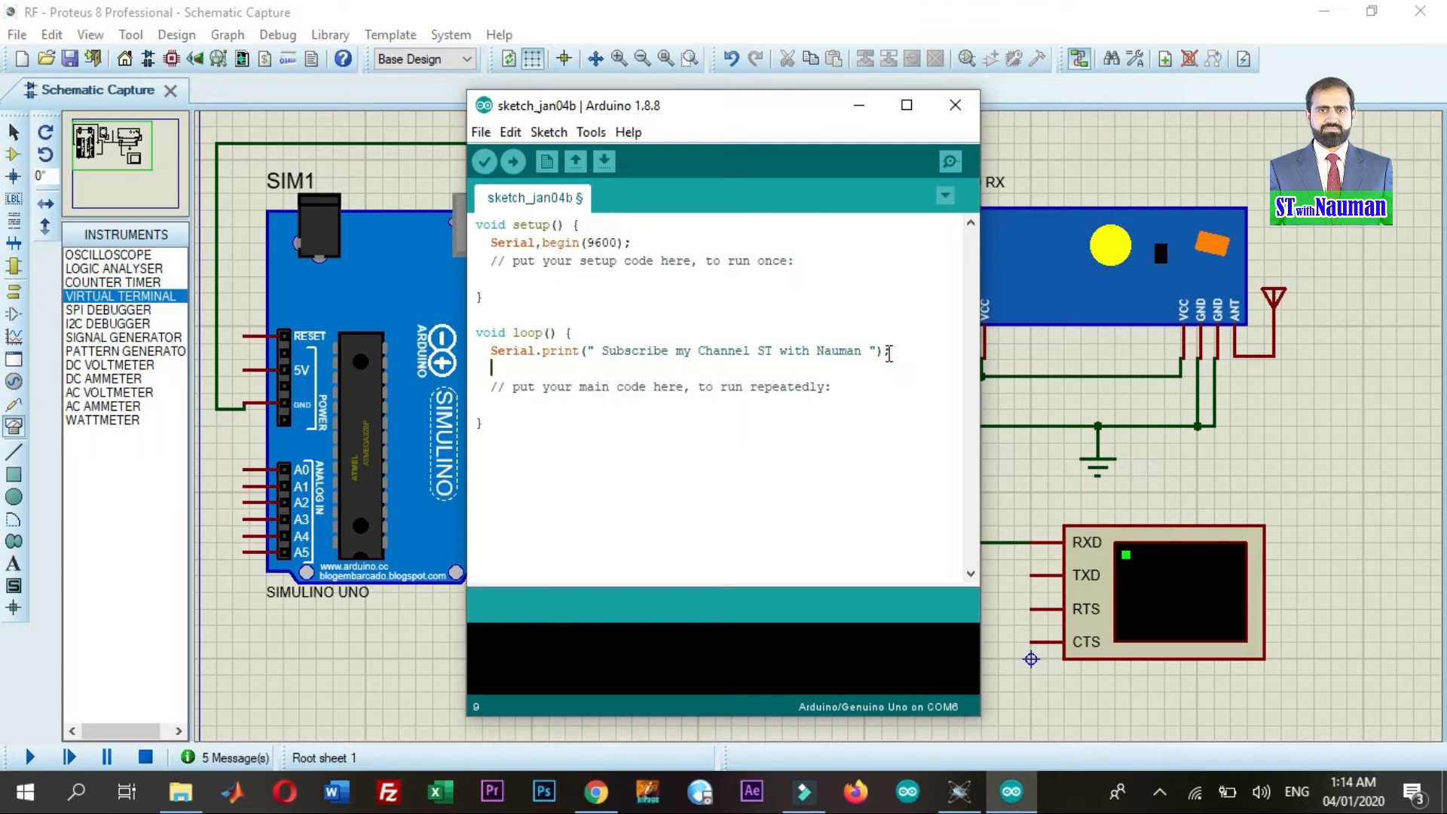
{"action": "type", "text": "delay("}
{"action": "type", "text": "1000);"}
Verify the sketch, saving it as sketch_jan04b, and enlarge the window and its output console
{"action": "left_click", "coordinate": [483, 162]}
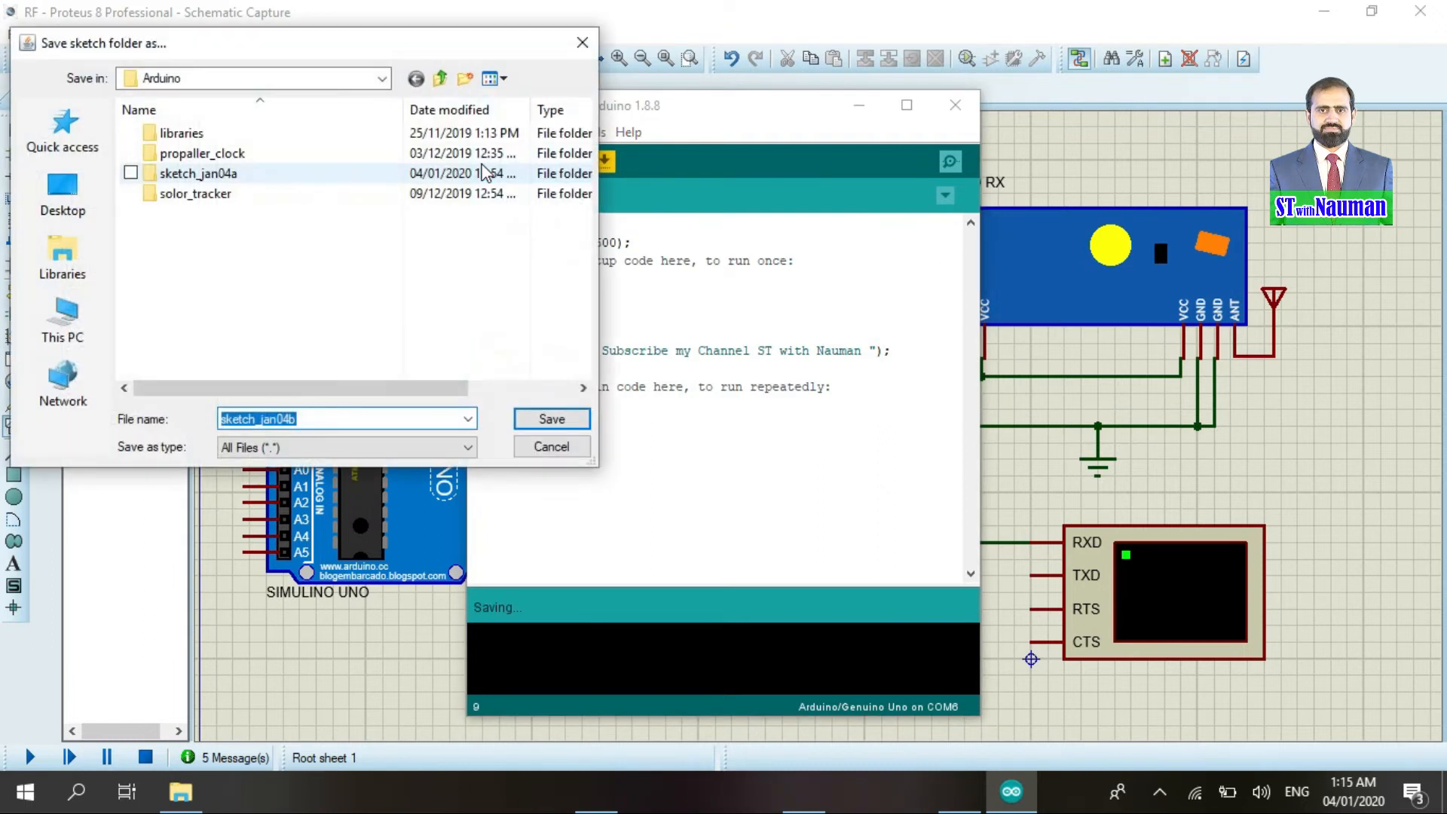
{"action": "left_click", "coordinate": [549, 419]}
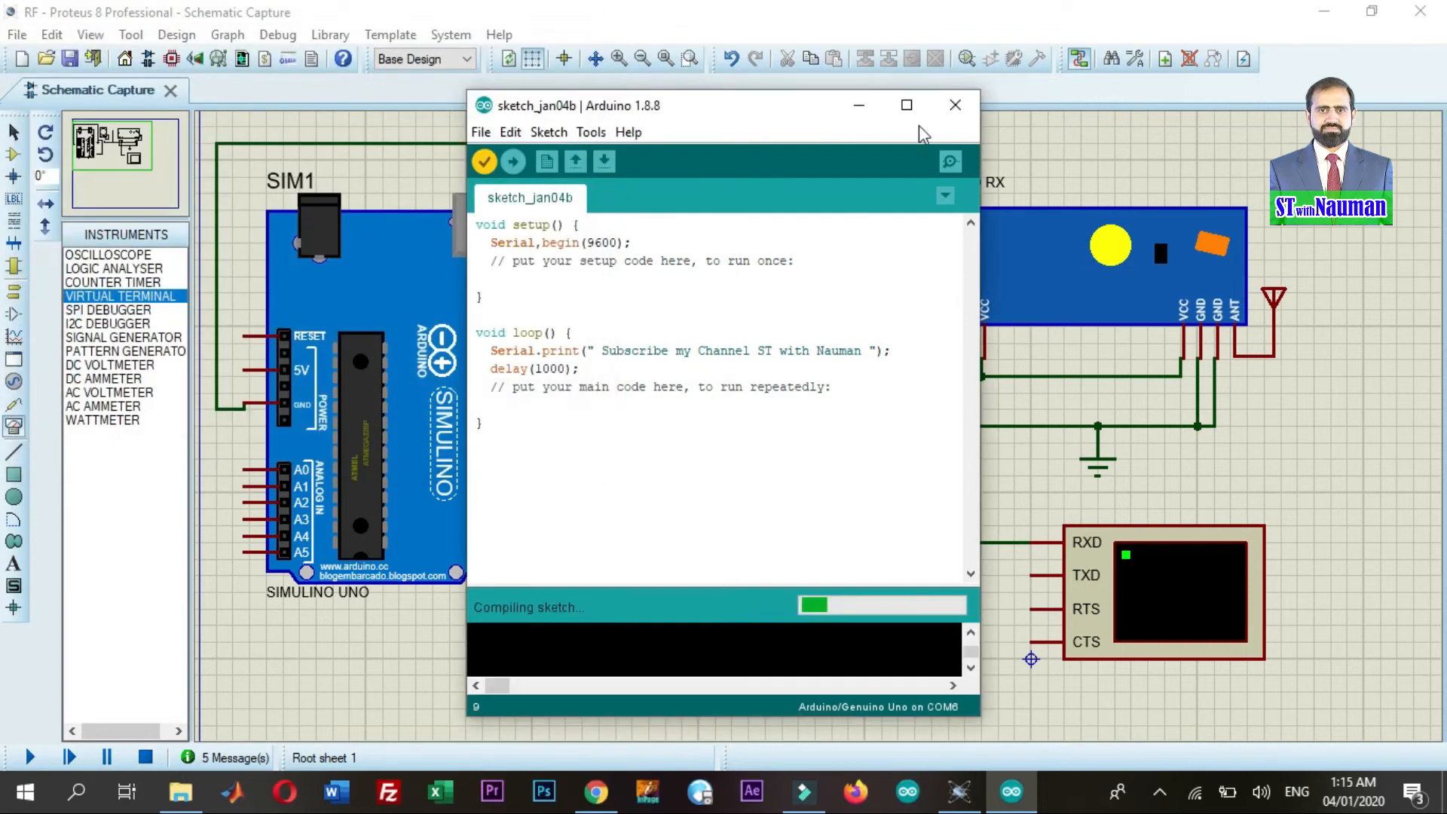
{"action": "left_click", "coordinate": [907, 104]}
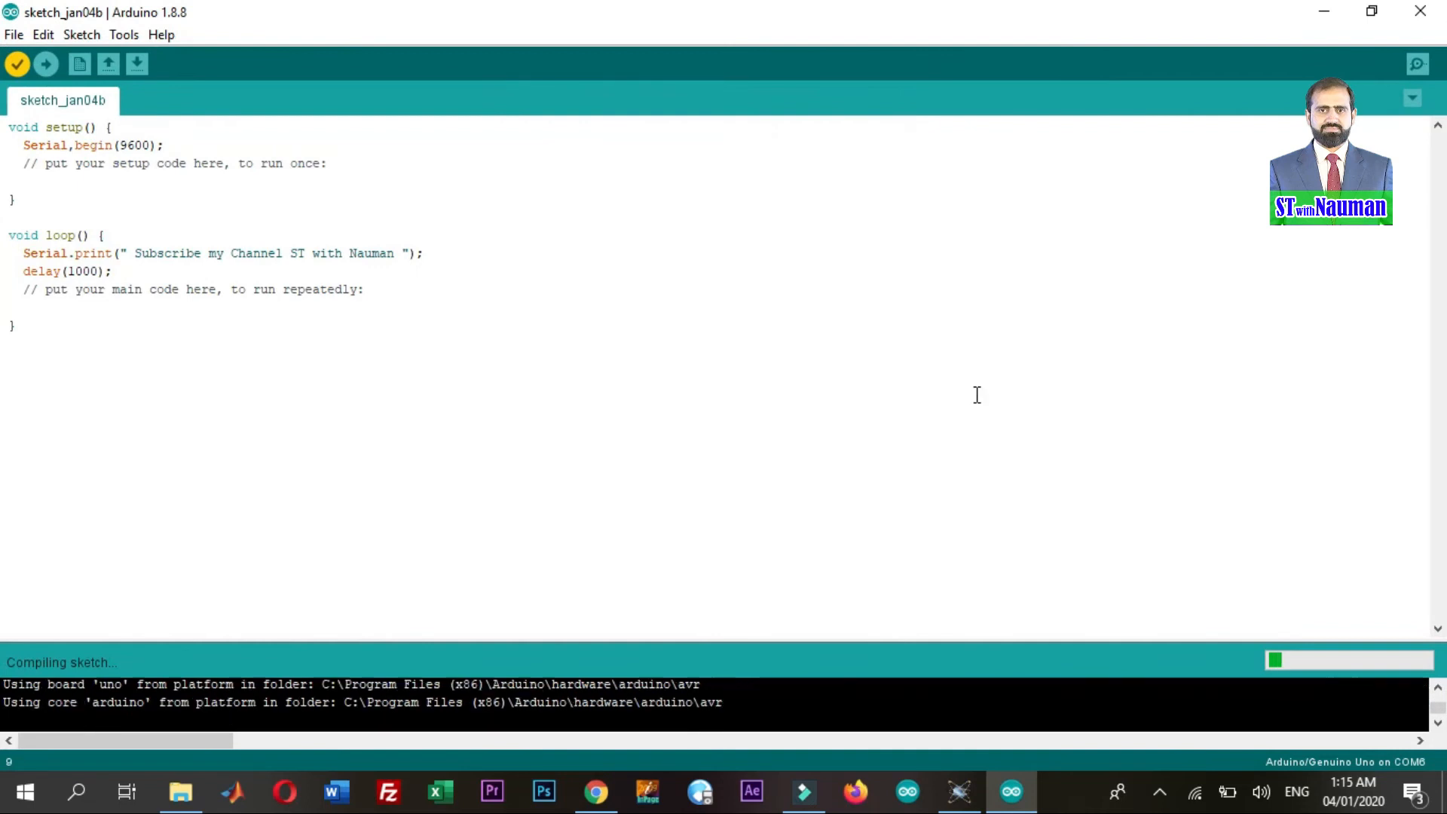
{"action": "left_click_drag", "start_coordinate": [666, 636], "coordinate": [667, 552]}
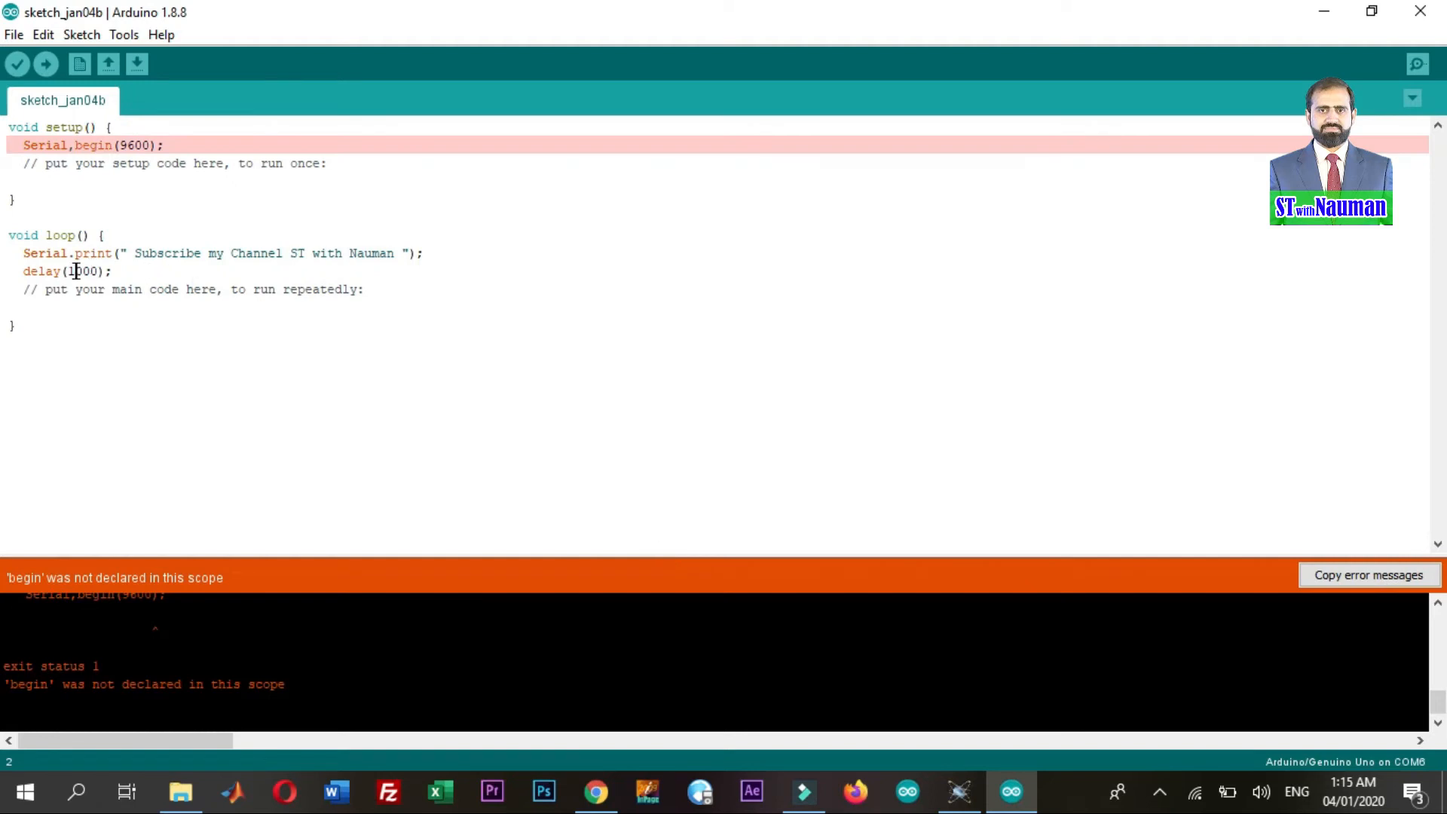
Replace the comma between Serial and begin with a period in the setup() statement
{"action": "left_click", "coordinate": [114, 145]}
{"action": "double_click", "coordinate": [665, 9]}
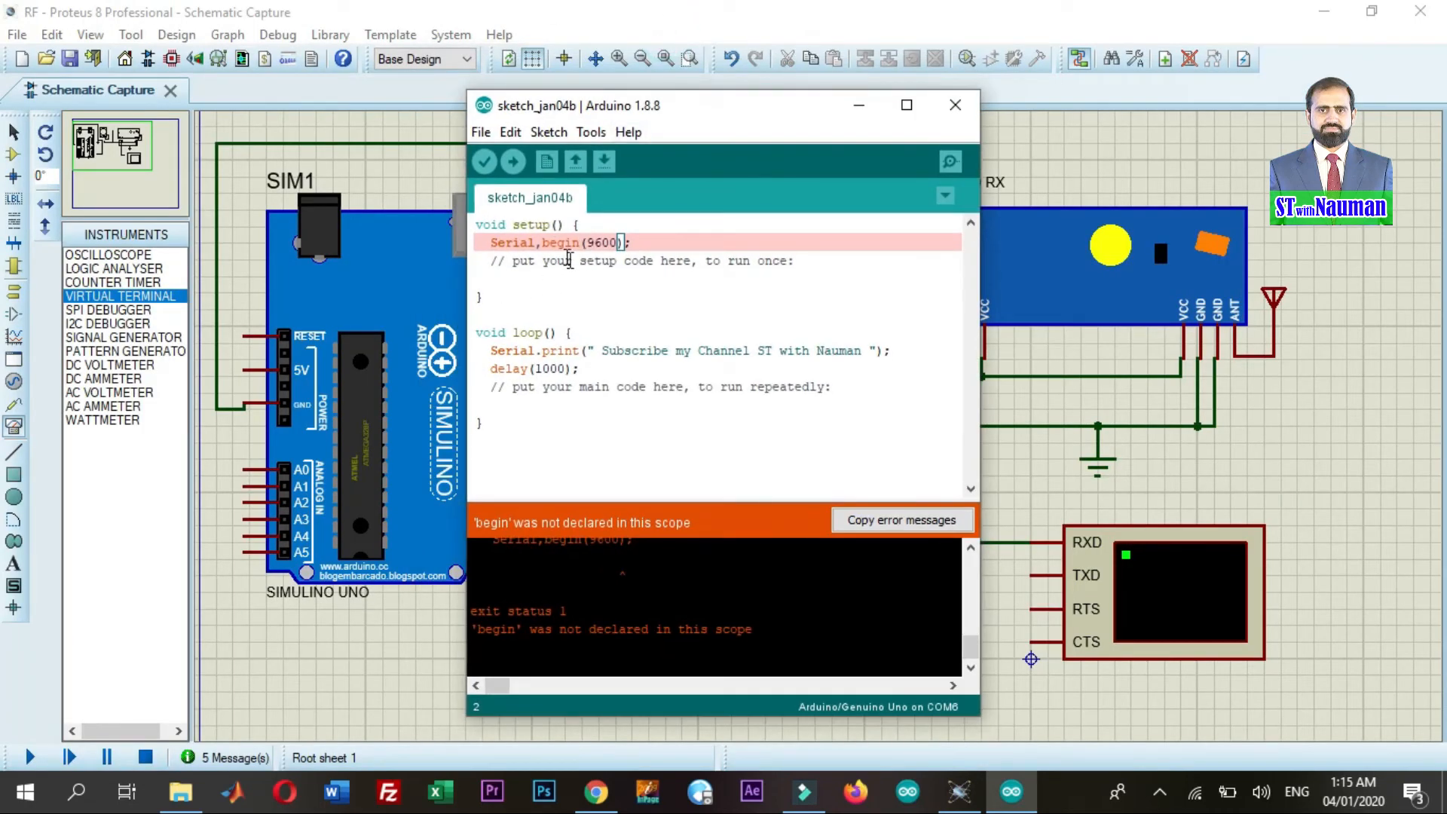
{"action": "left_click", "coordinate": [539, 243]}
{"action": "key", "text": "BackSpace"}
{"action": "type", "text": "."}
{"action": "key", "text": "BackSpace"}
{"action": "type", "text": "."}
Recompile the sketch and select the full path of sketch_jan04b.ino.hex in the compiler output
{"action": "left_click", "coordinate": [907, 106]}
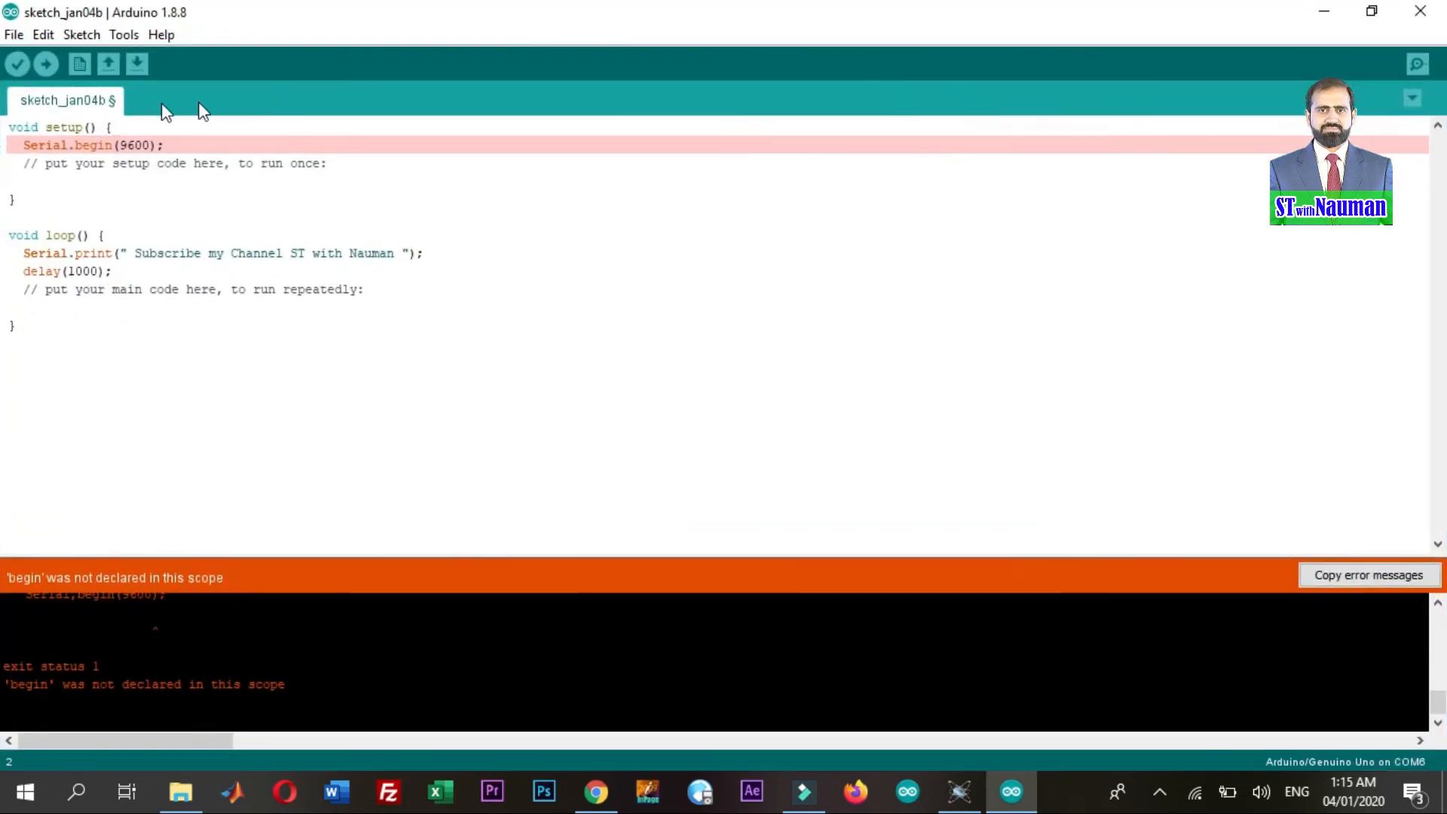
{"action": "left_click", "coordinate": [17, 66]}
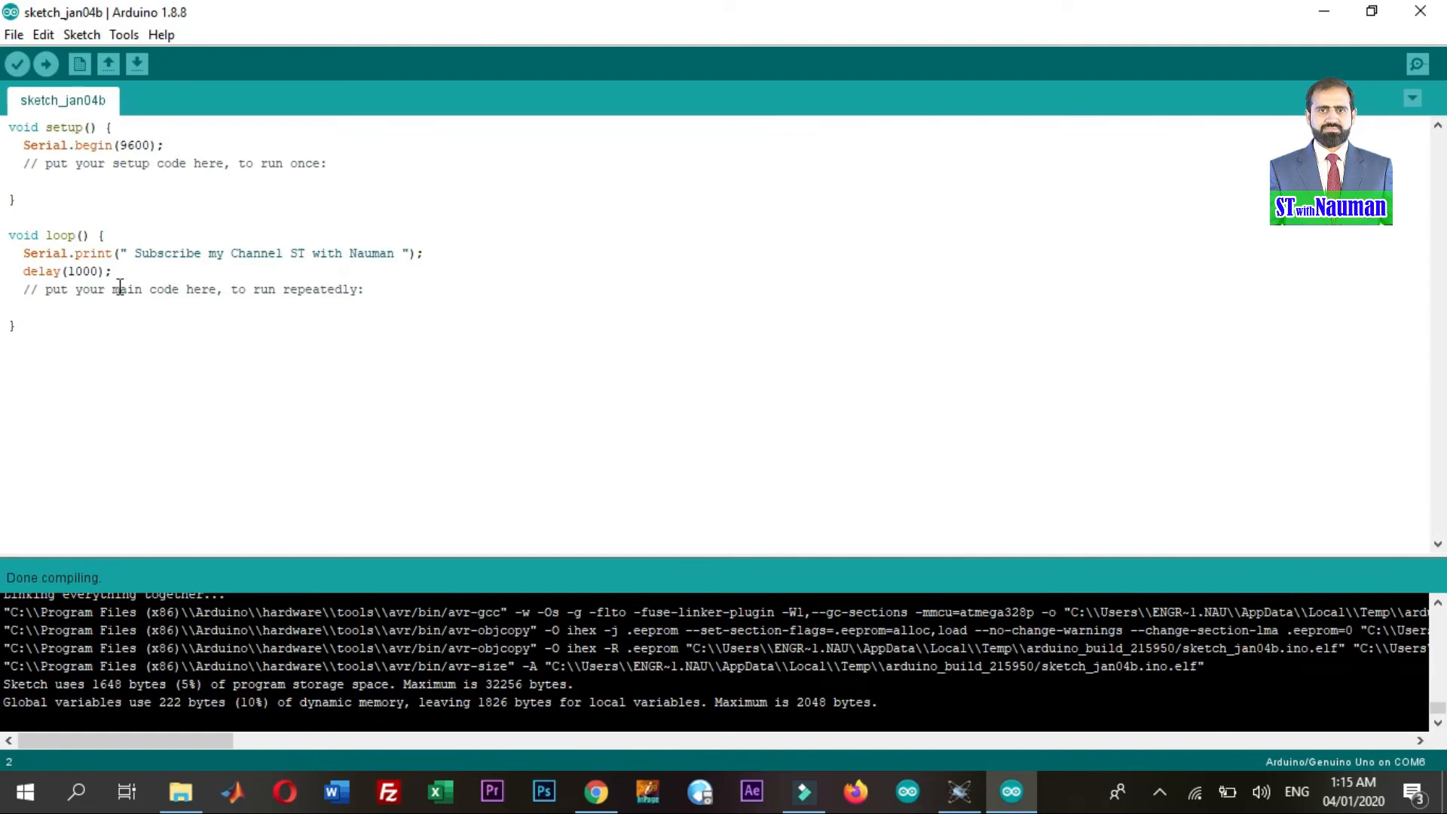
{"action": "left_click_drag", "start_coordinate": [185, 737], "coordinate": [346, 743]}
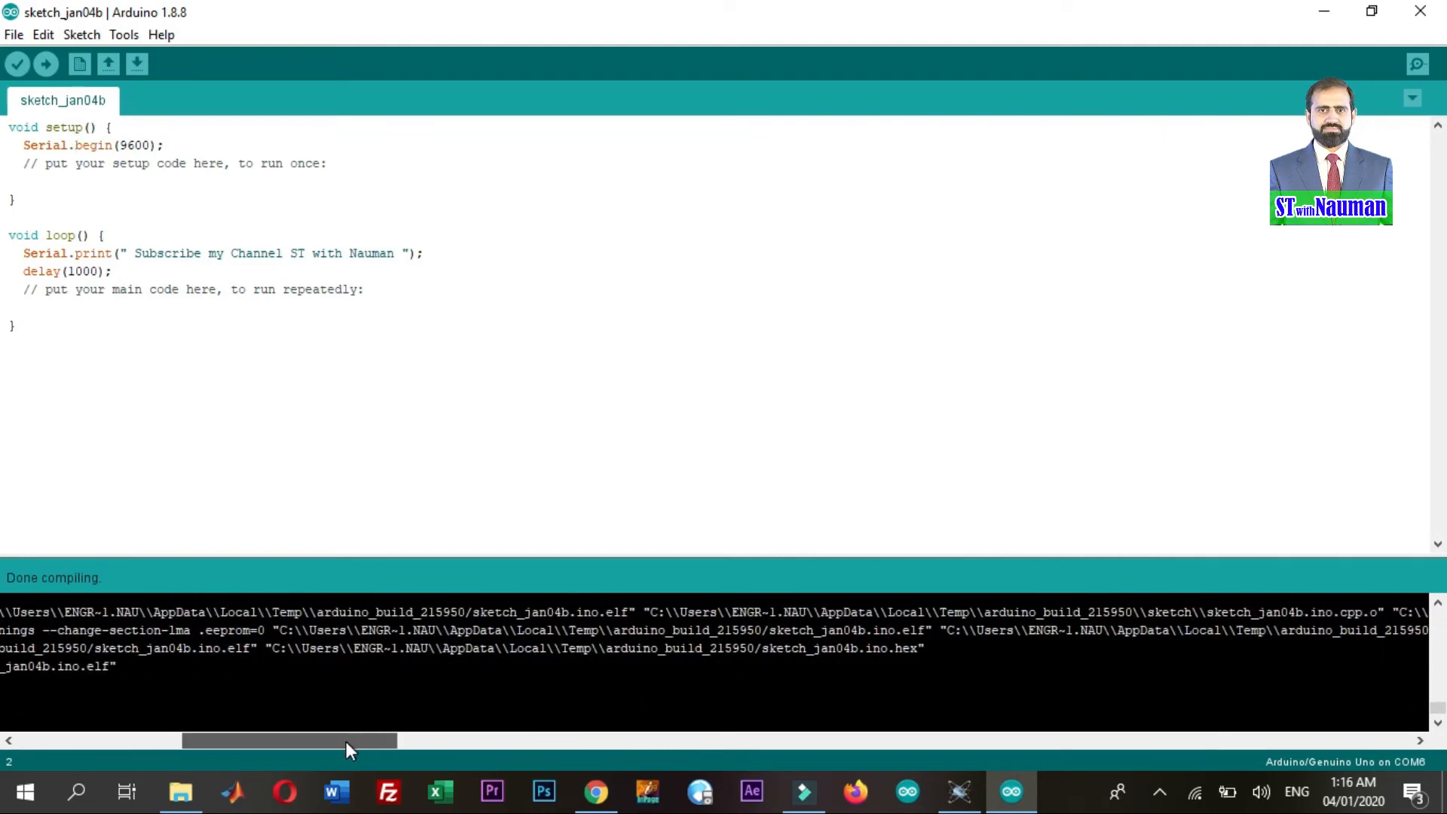
{"action": "left_click", "coordinate": [281, 646]}
{"action": "left_click_drag", "start_coordinate": [282, 645], "coordinate": [464, 662]}
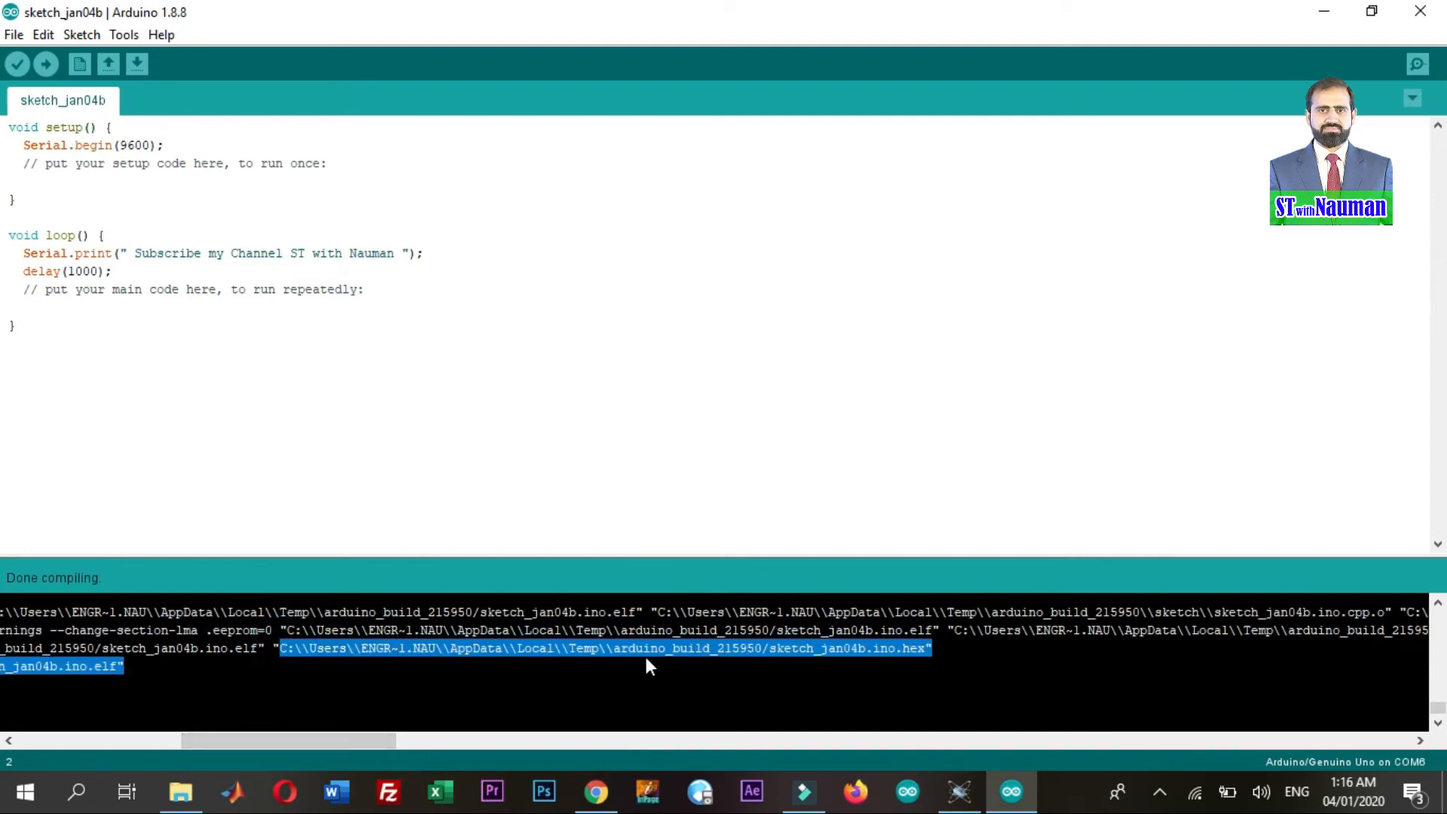
{"action": "left_click_drag", "start_coordinate": [735, 657], "coordinate": [864, 645]}
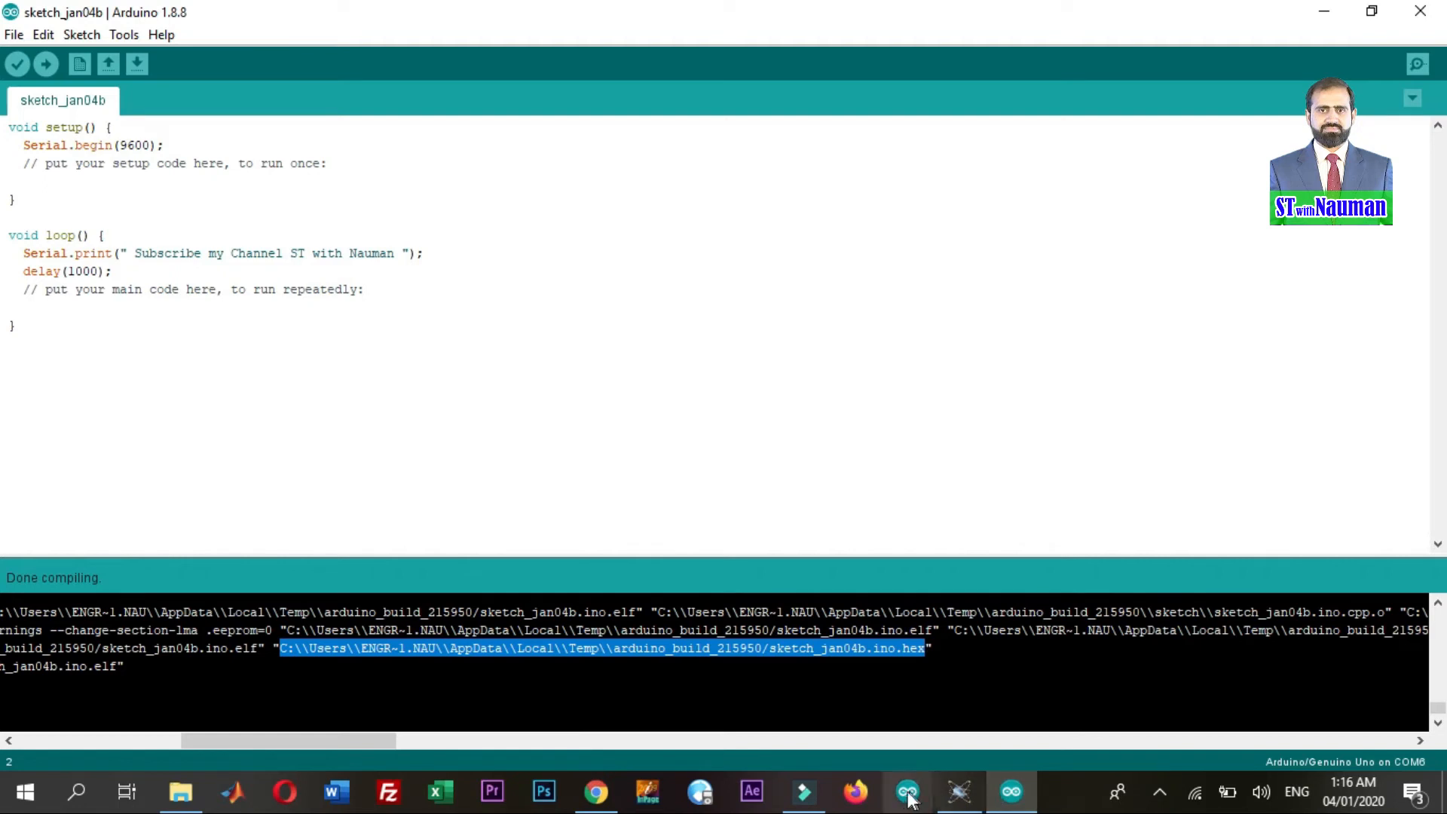
Switch to Proteus and set the Simulino Uno's program file to the copied sketch_jan04b.ino.hex path
{"action": "left_click", "coordinate": [956, 801]}
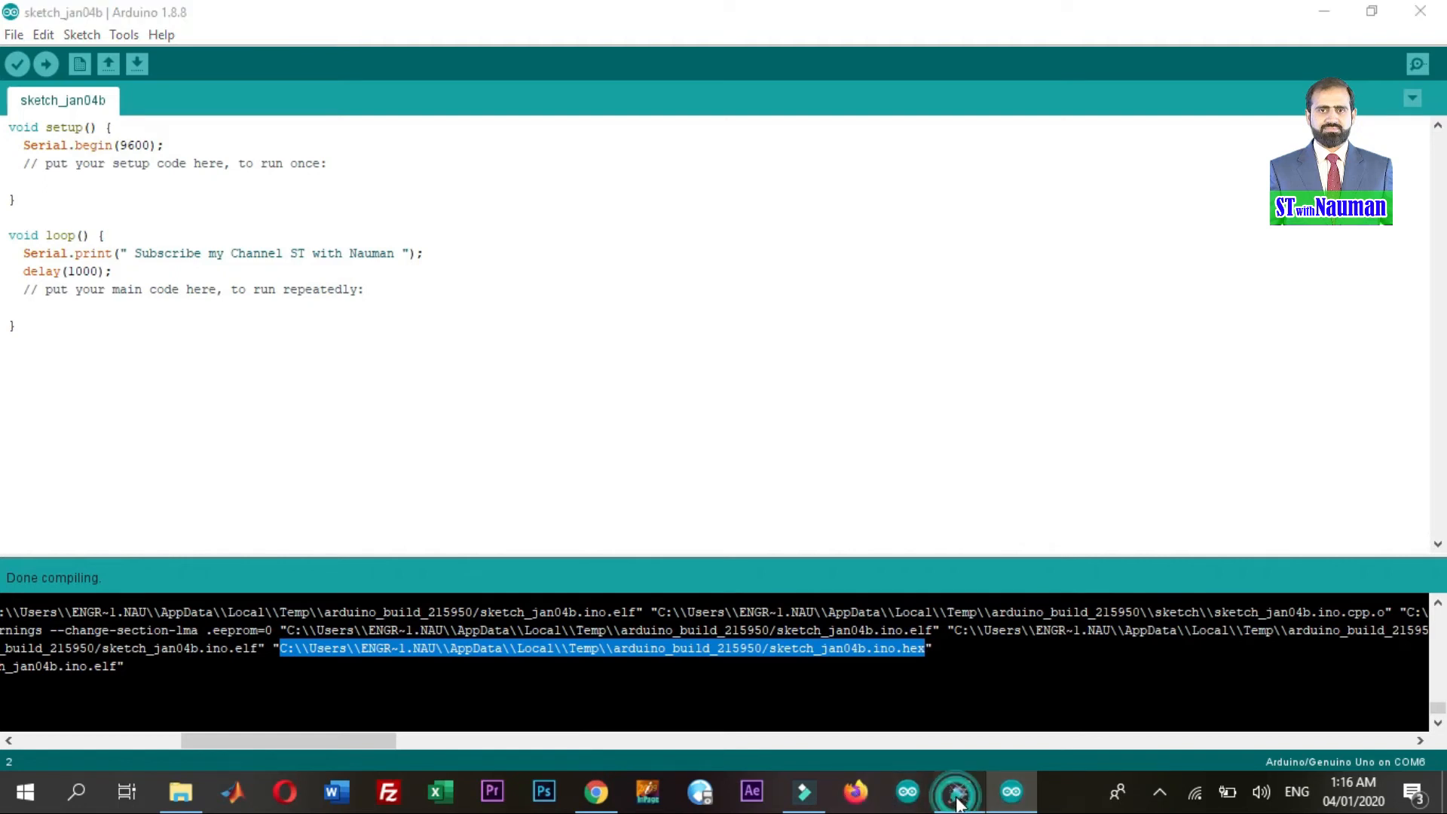
{"action": "double_click", "coordinate": [420, 382]}
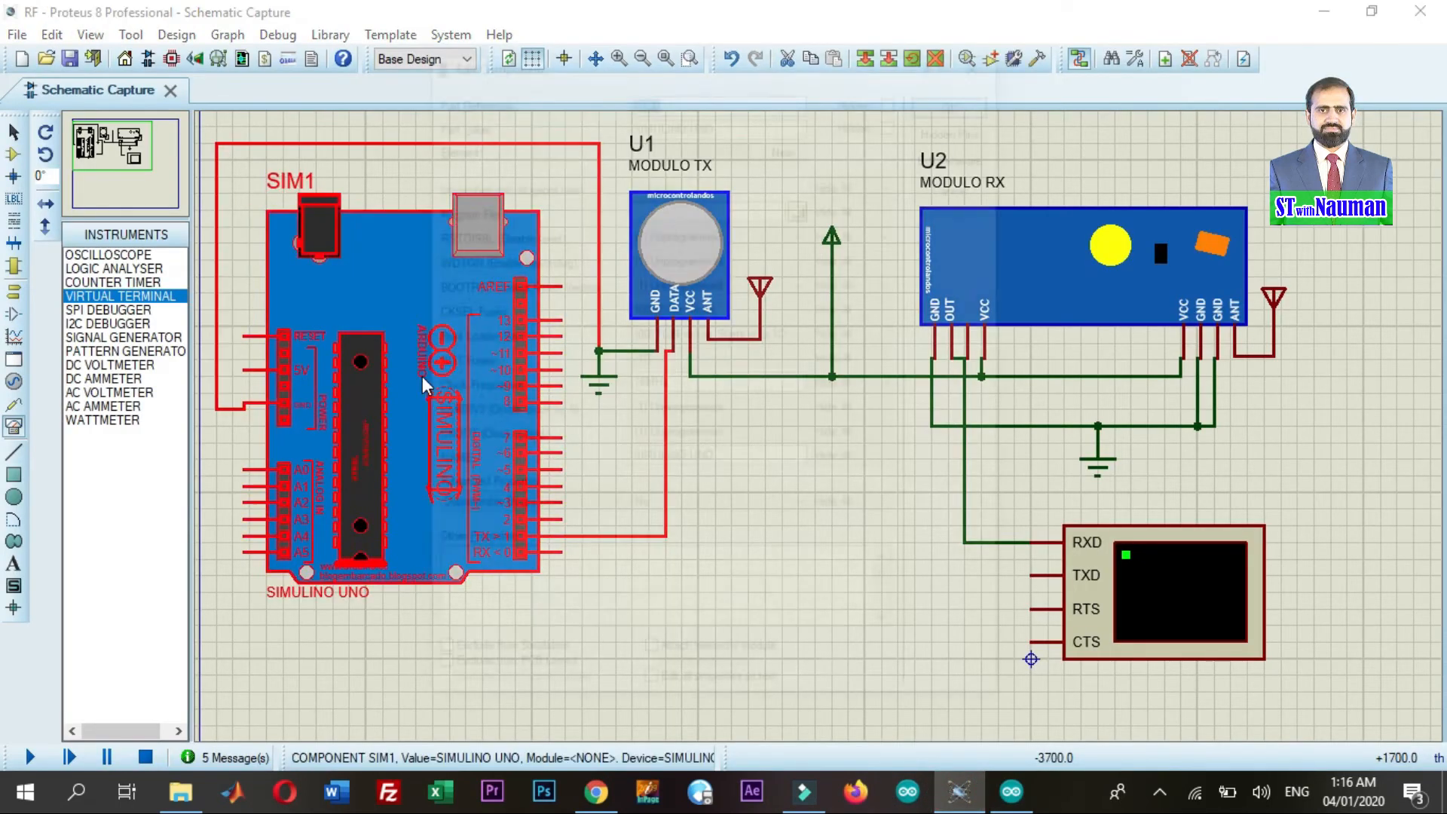
{"action": "left_click", "coordinate": [664, 201]}
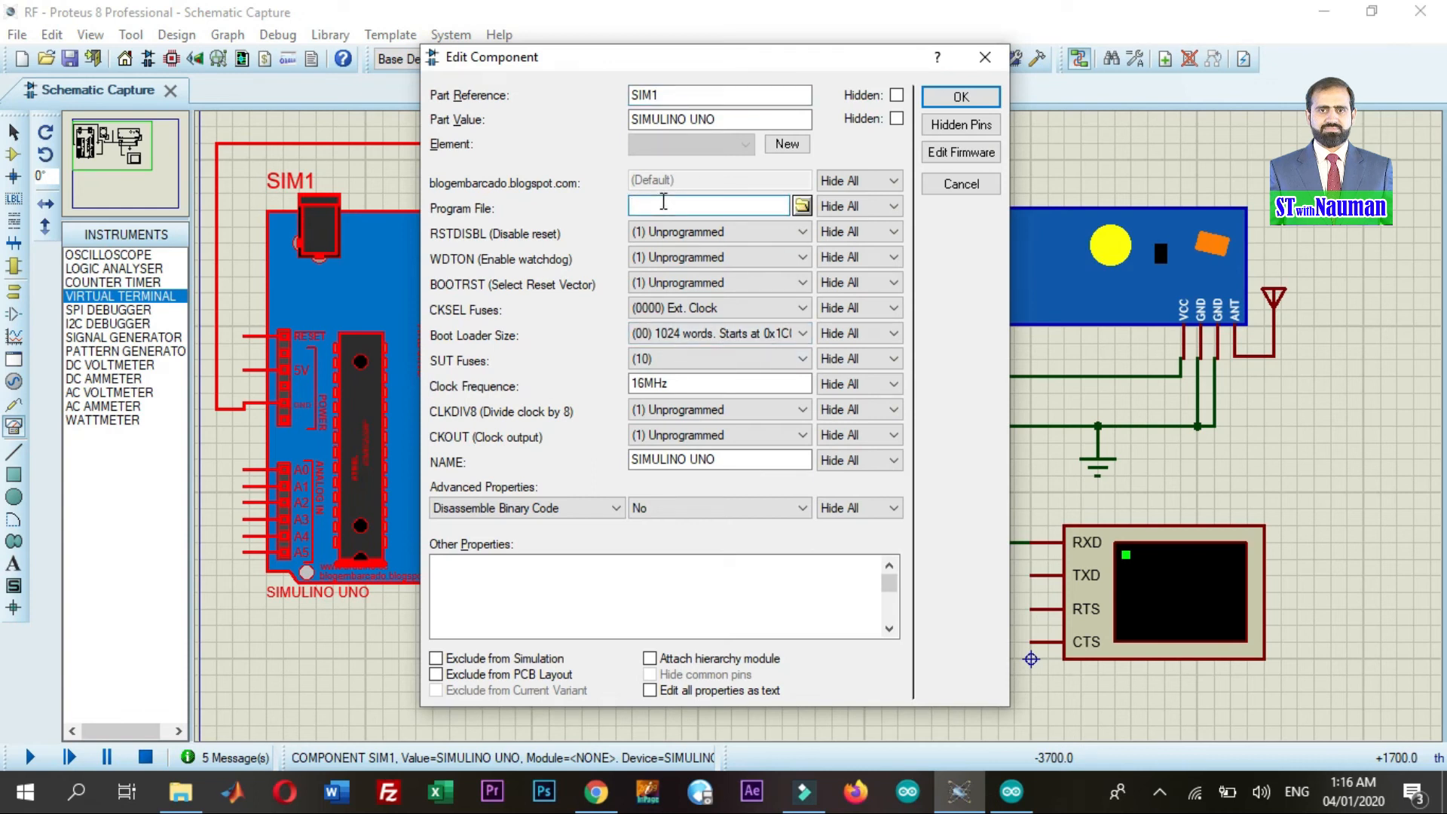
{"action": "key", "text": "ctrl+v"}
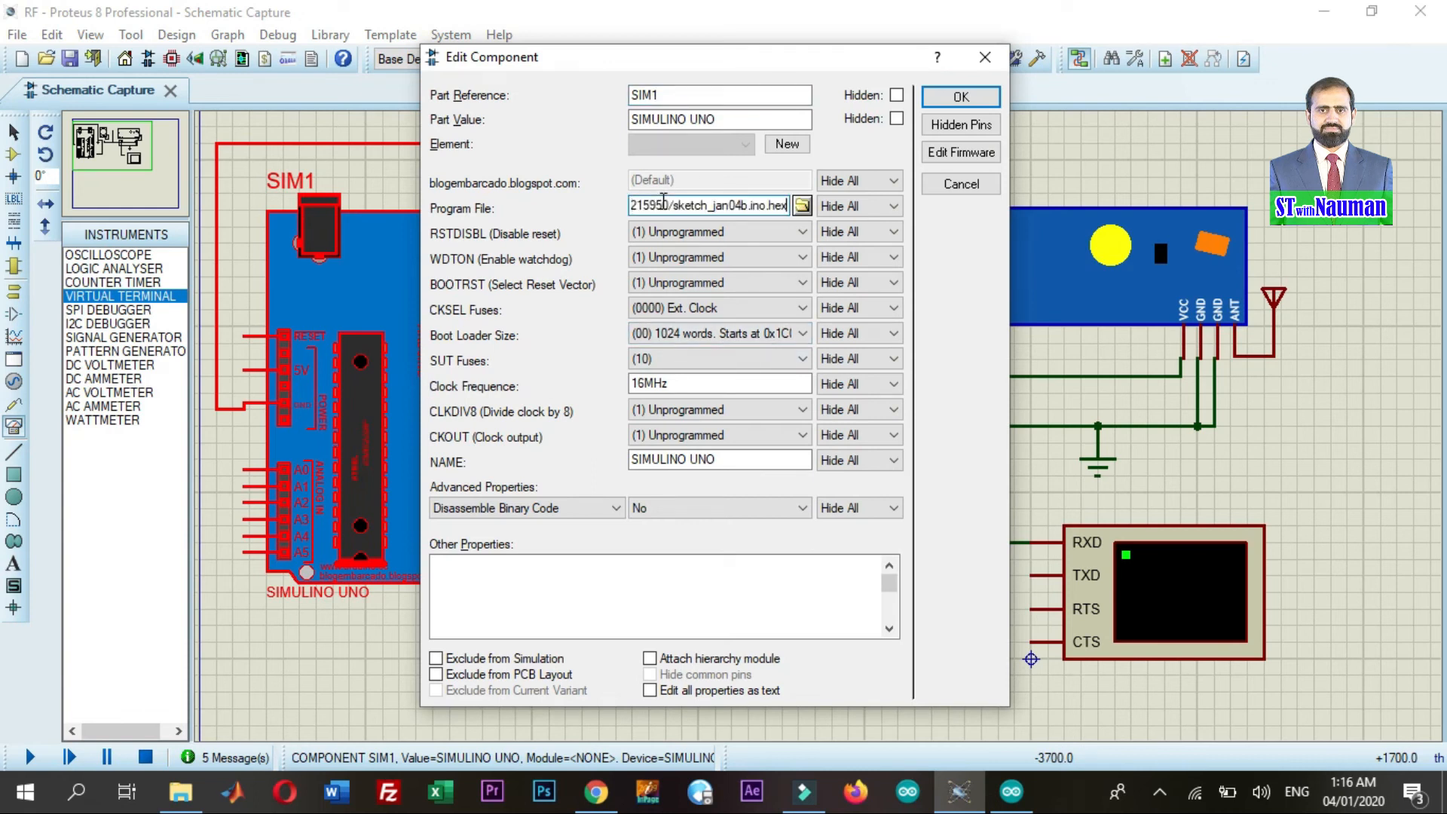
{"action": "left_click", "coordinate": [961, 97]}
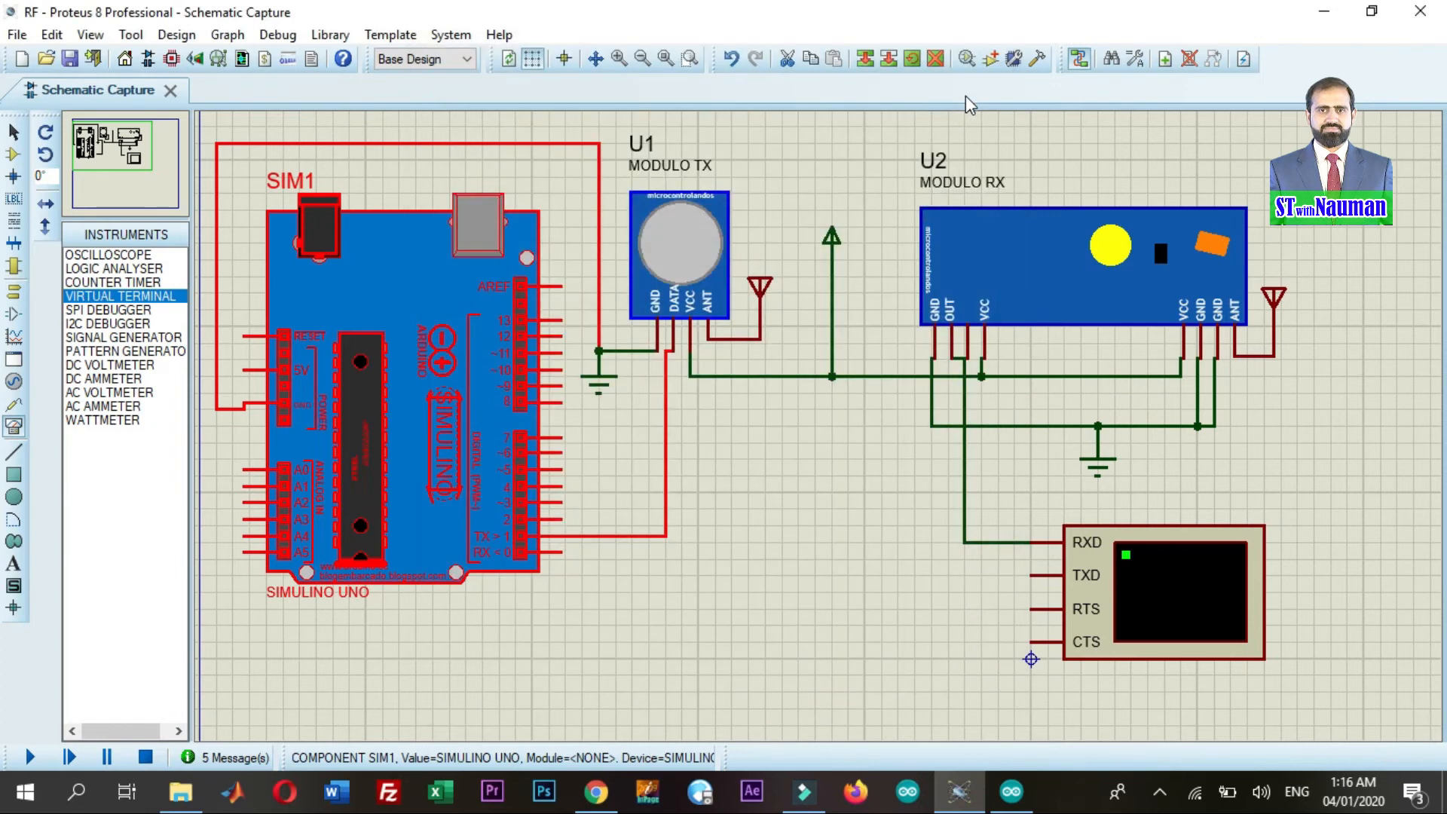
Run the simulation to check the received message in the virtual terminal, close the terminal window and stop the simulation
{"action": "left_click", "coordinate": [29, 759]}
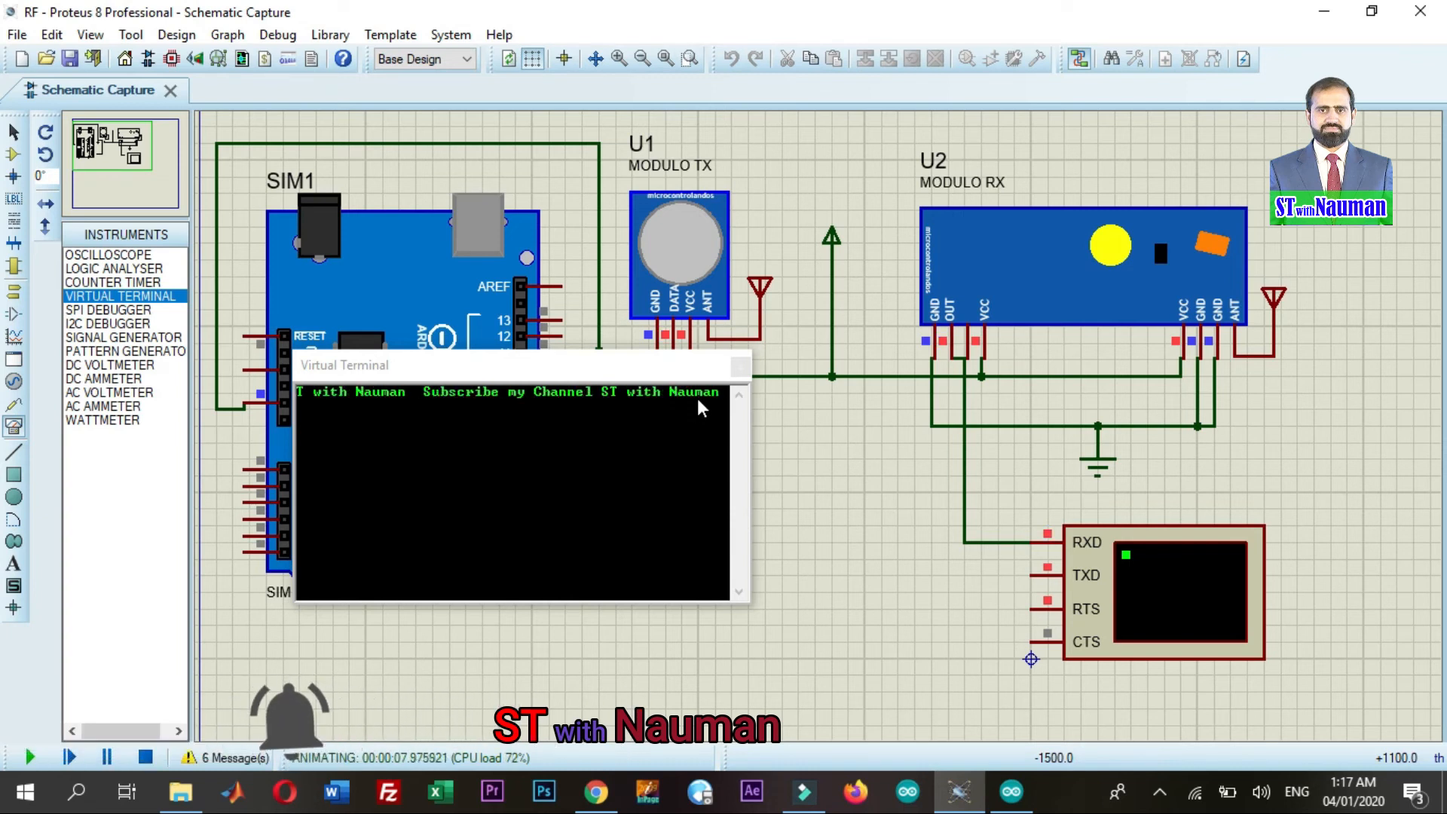
{"action": "left_click", "coordinate": [740, 367]}
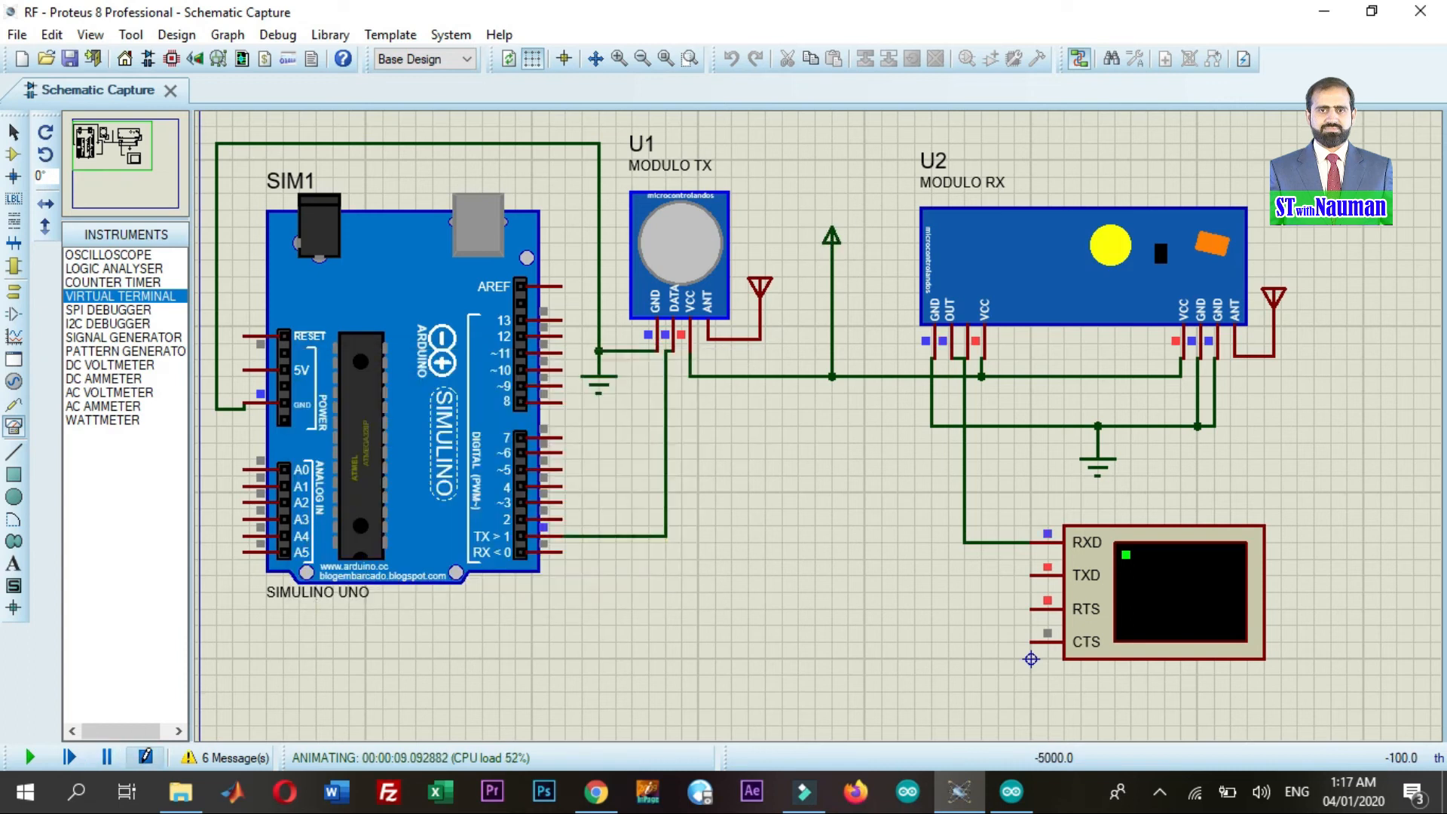
{"action": "left_click", "coordinate": [145, 756]}
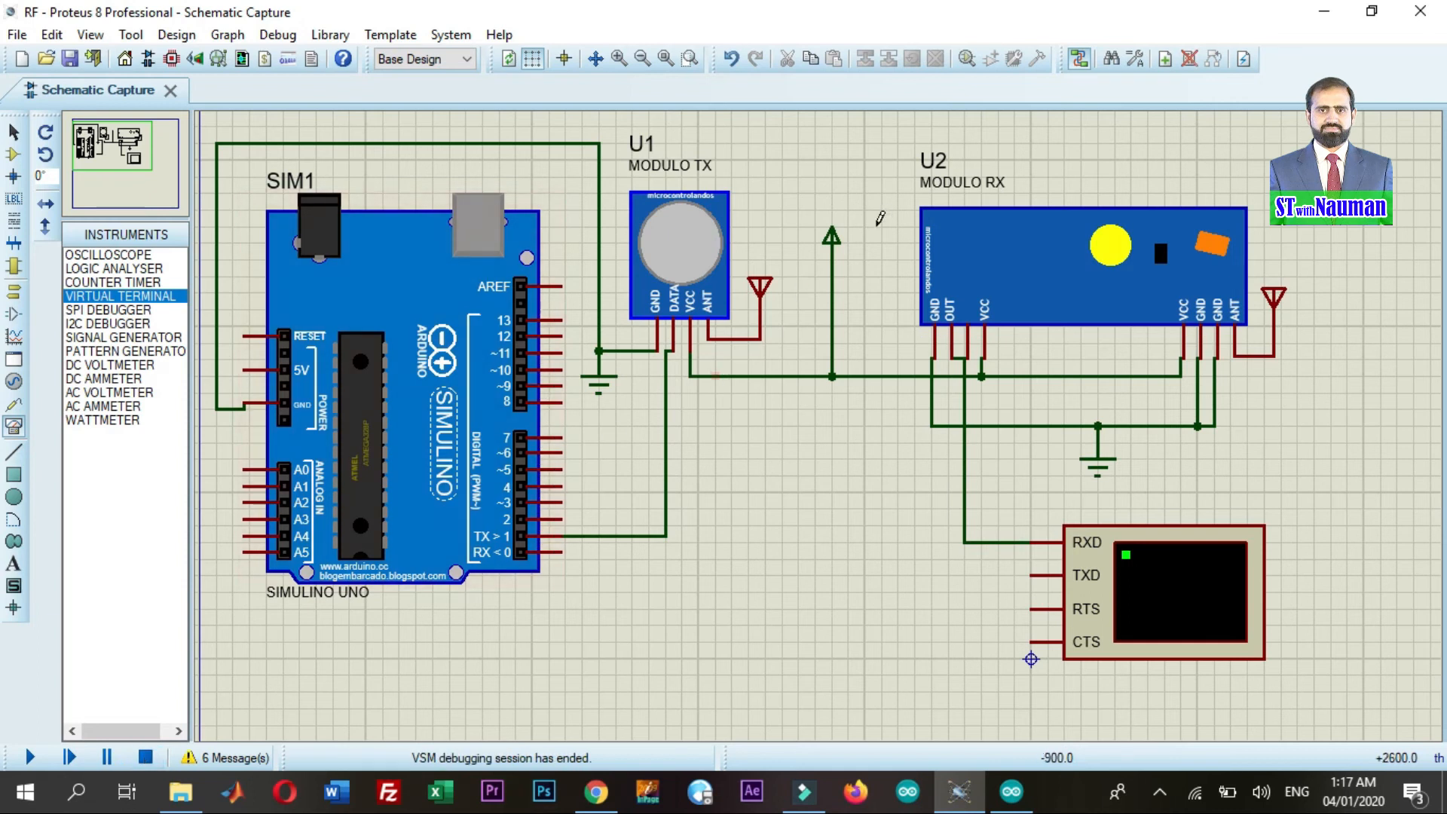
Label the power terminal between the transmitter and receiver modules +5v, then run the simulation again and stop it
{"action": "double_click", "coordinate": [832, 238]}
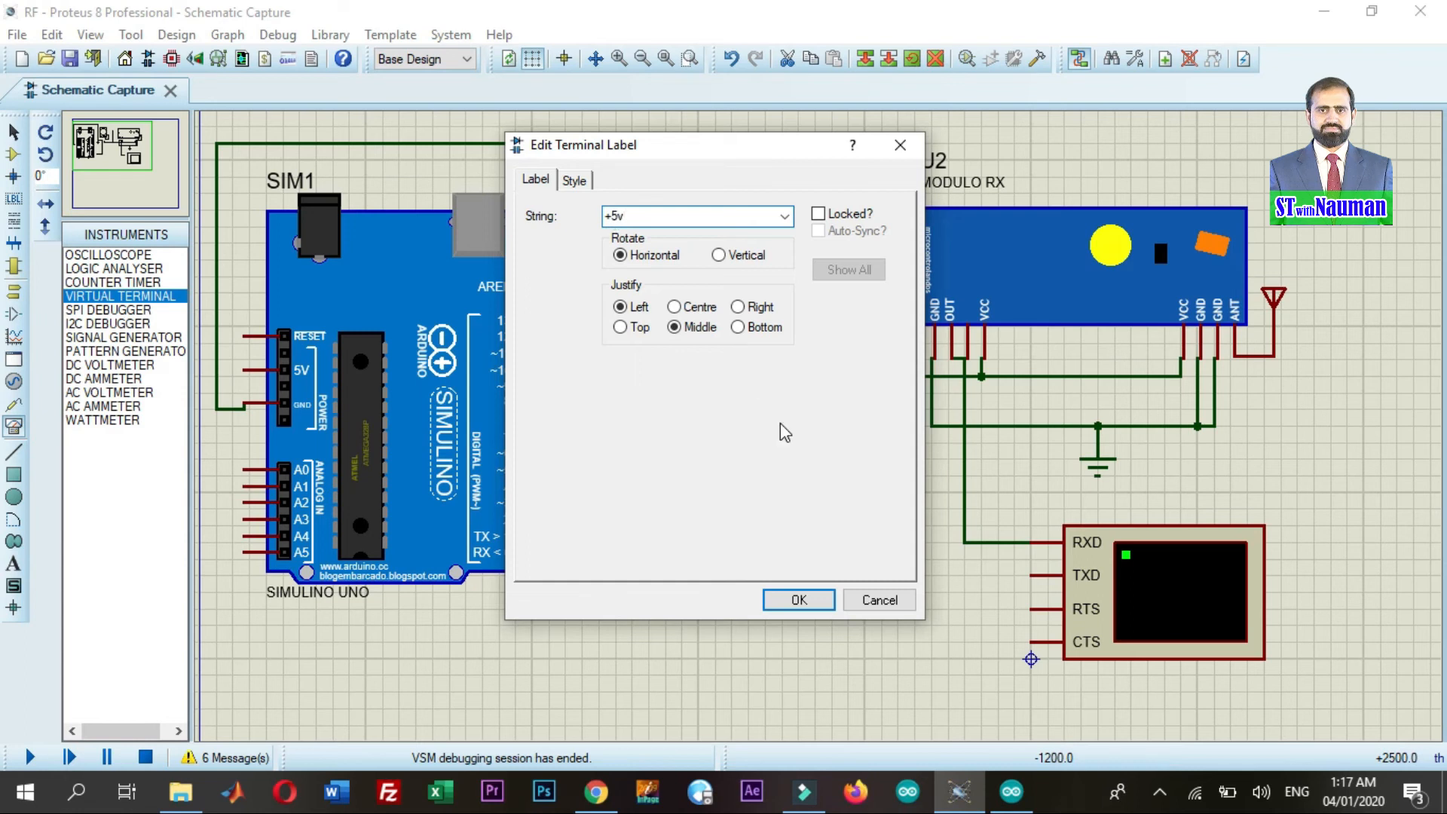
{"action": "left_click", "coordinate": [797, 600]}
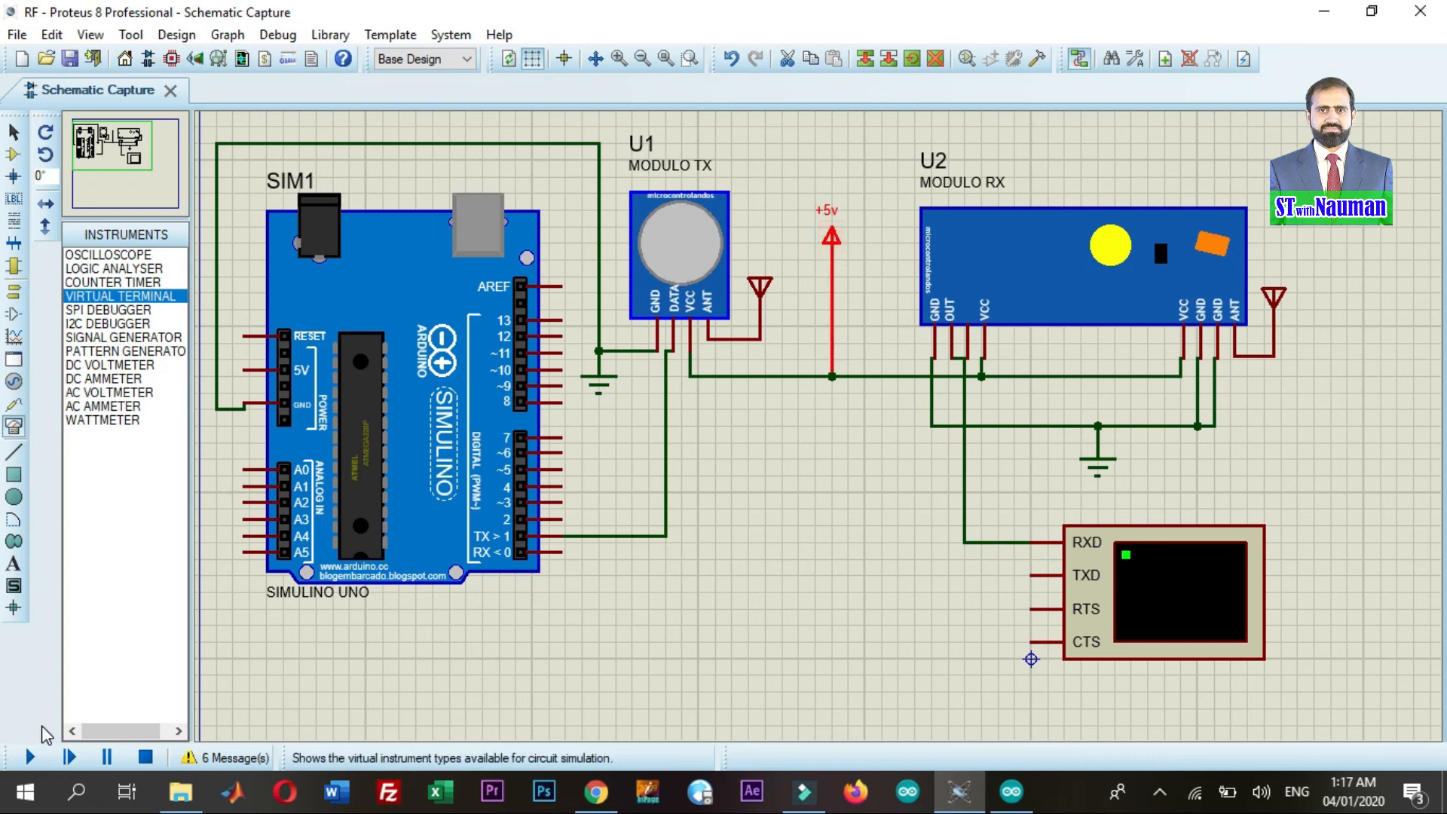
{"action": "left_click", "coordinate": [29, 756]}
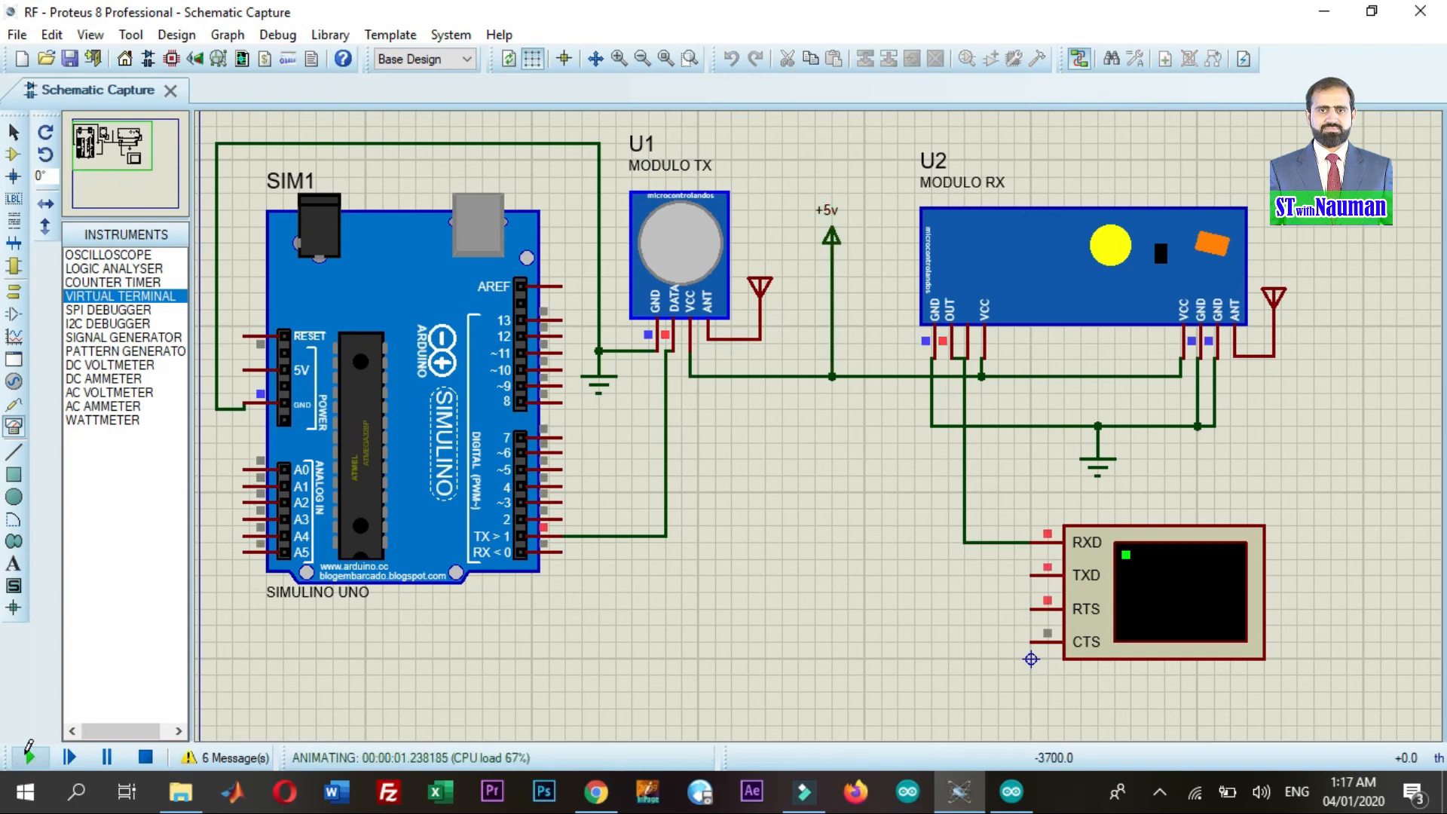
{"action": "left_click", "coordinate": [1159, 602]}
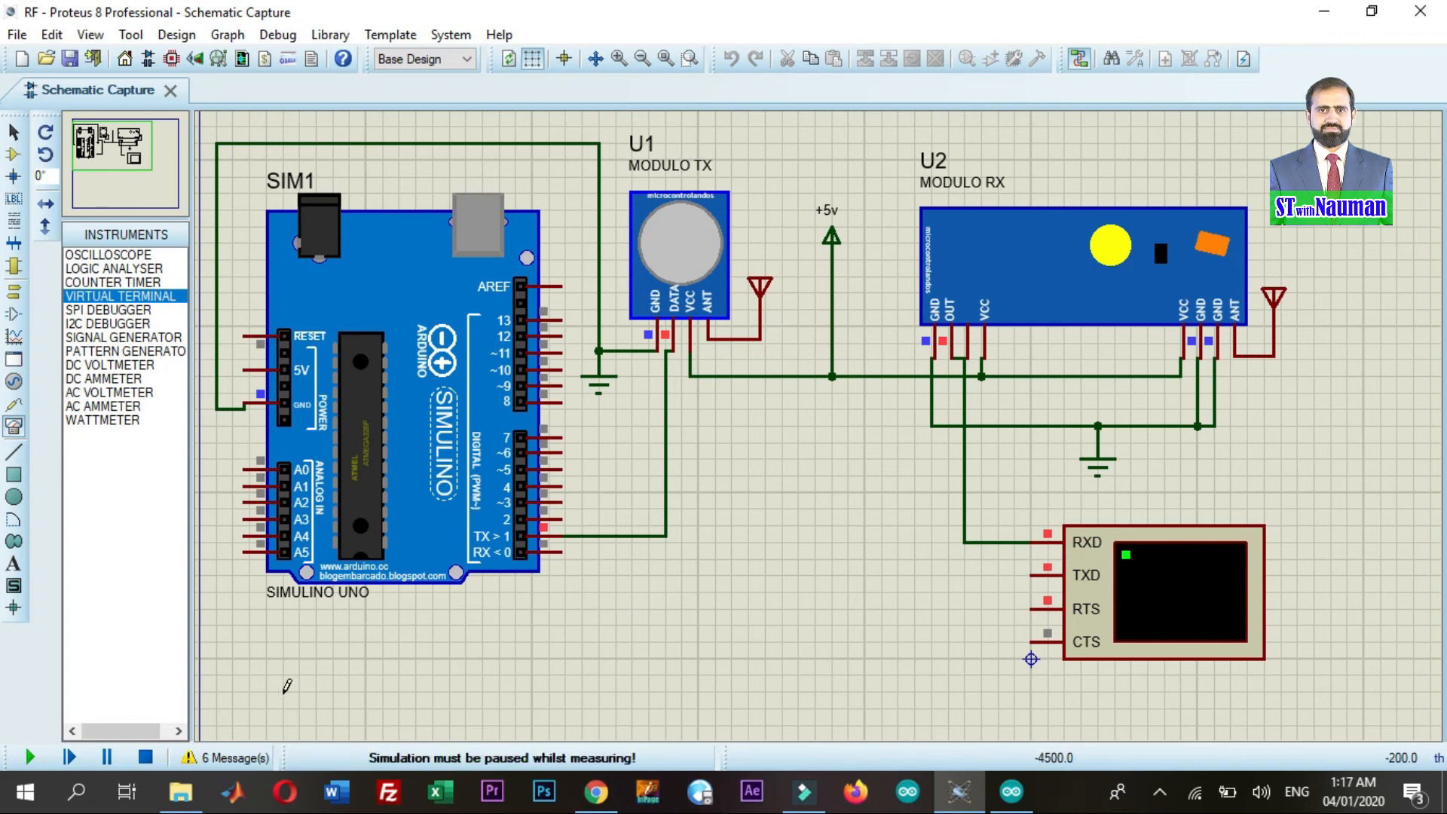
{"action": "left_click", "coordinate": [146, 758]}
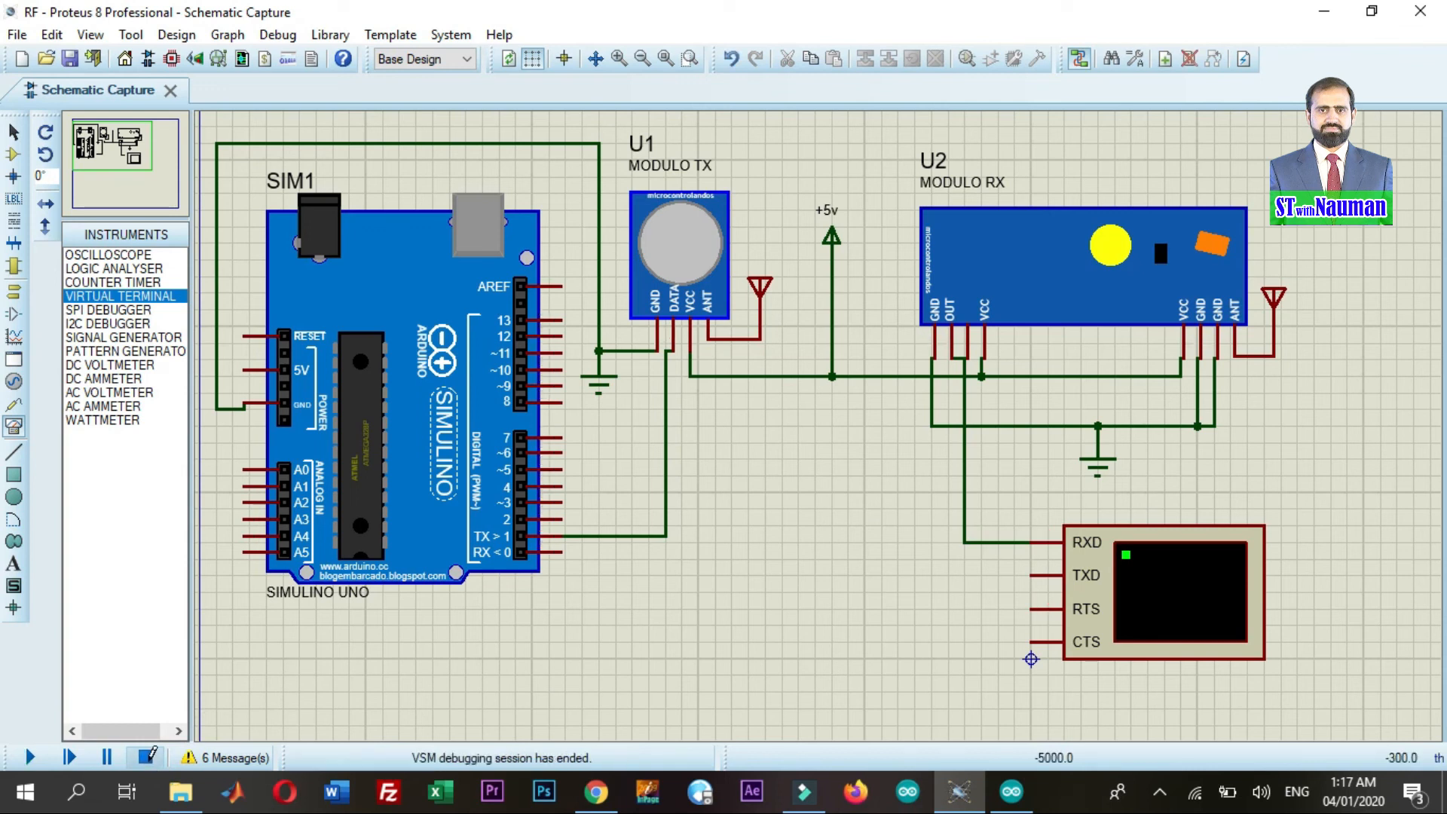